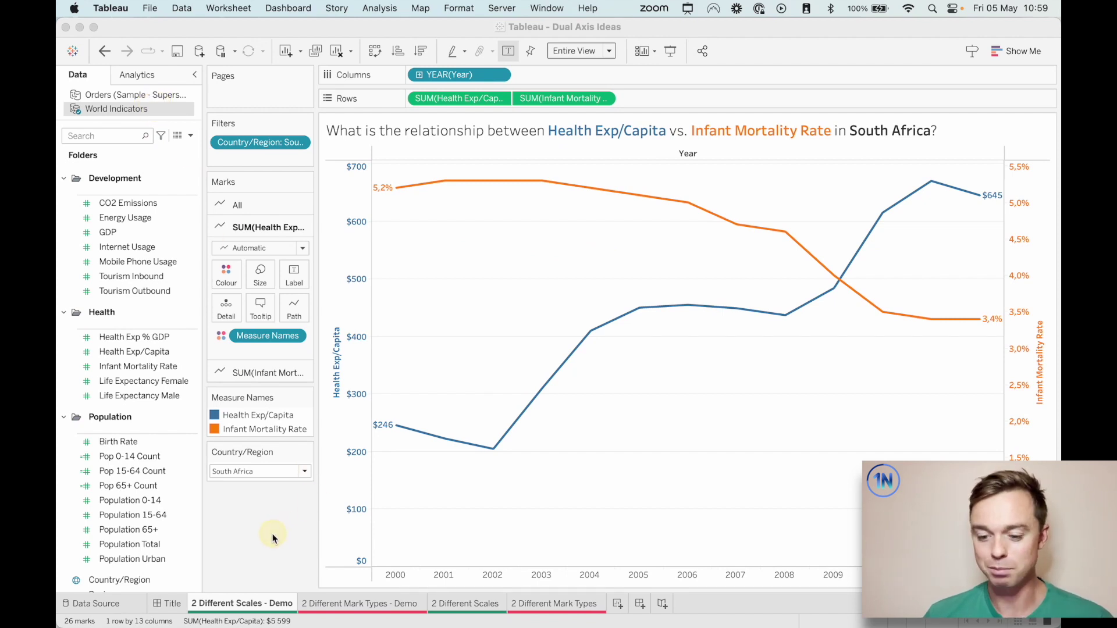
On the 2 Different Scales sheet, put continuous YEAR(Year) on Columns, spanning 2000–2012
click(242, 525)
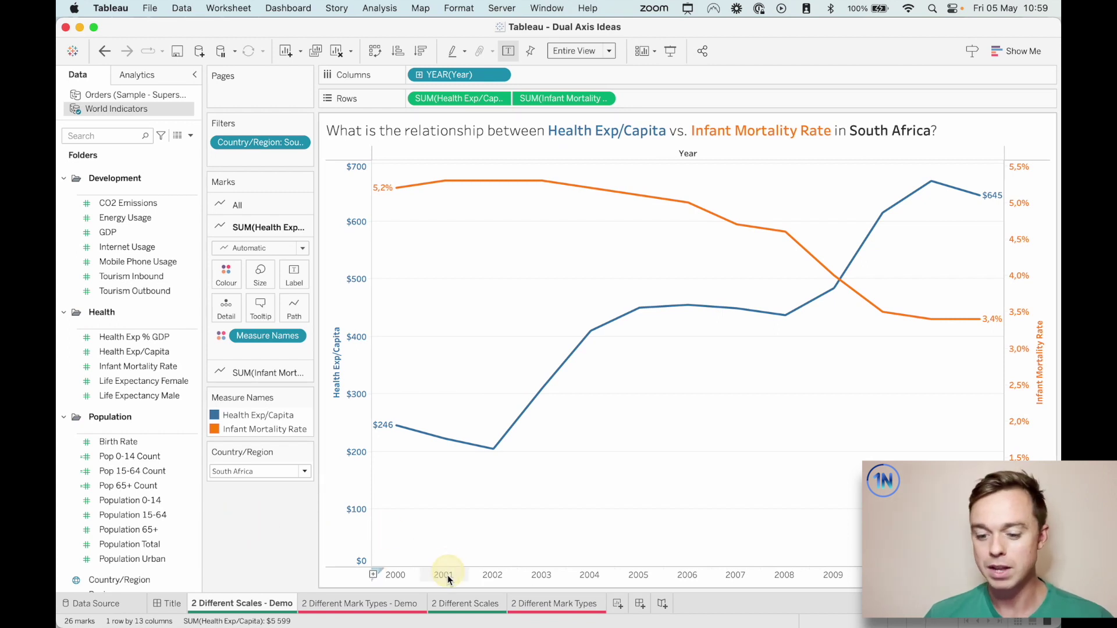
click(488, 604)
scroll(182, 457, down, 5)
click(179, 465)
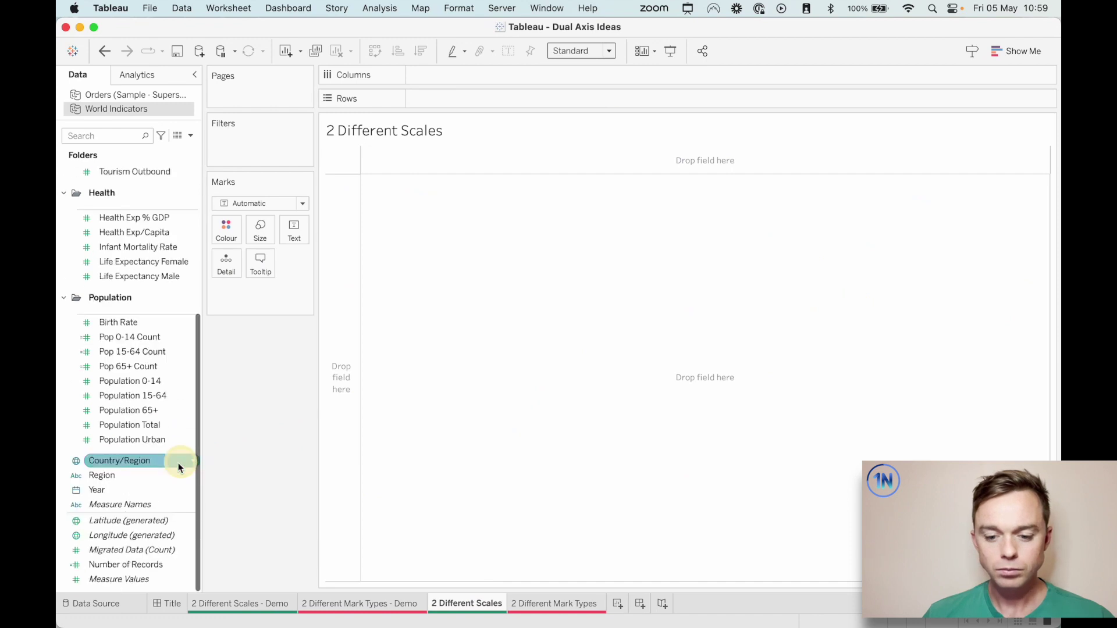
click(134, 490)
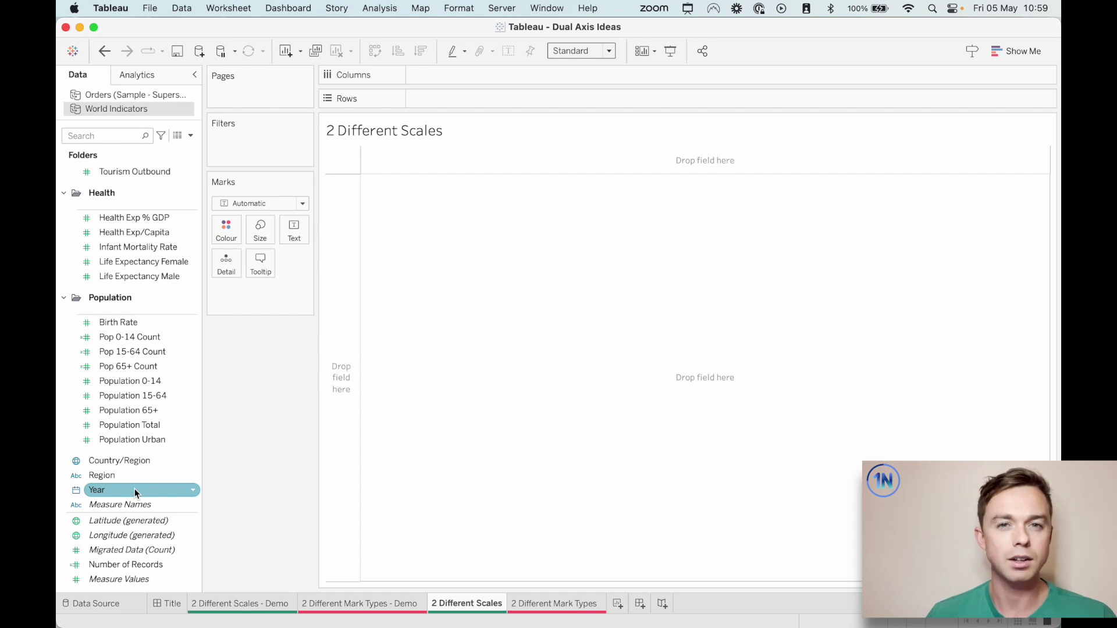
drag(135, 489, 474, 68)
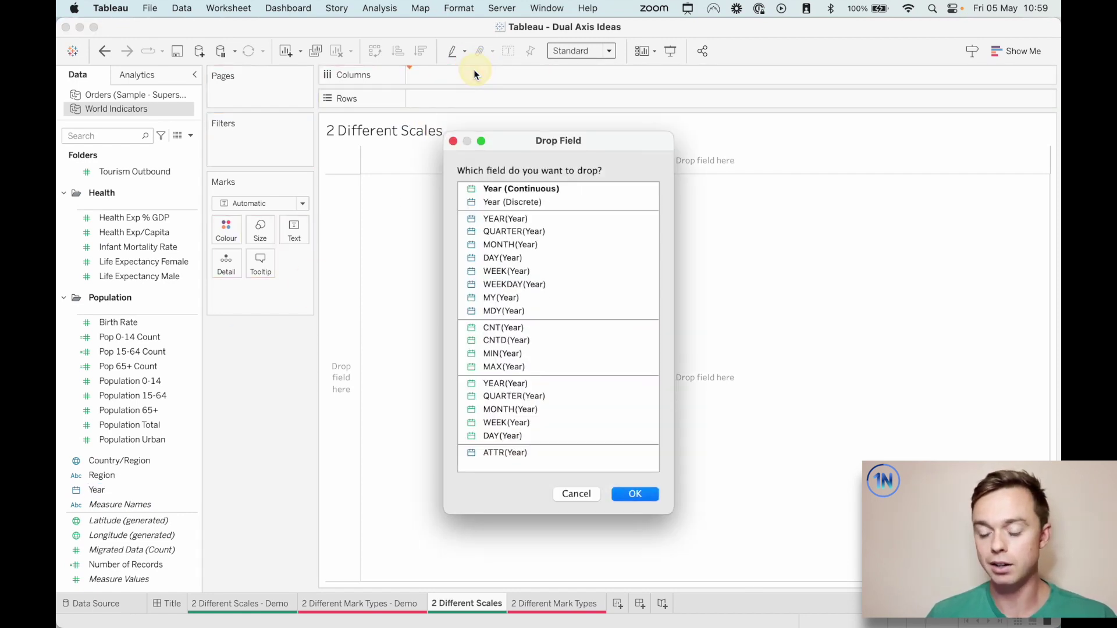
click(533, 384)
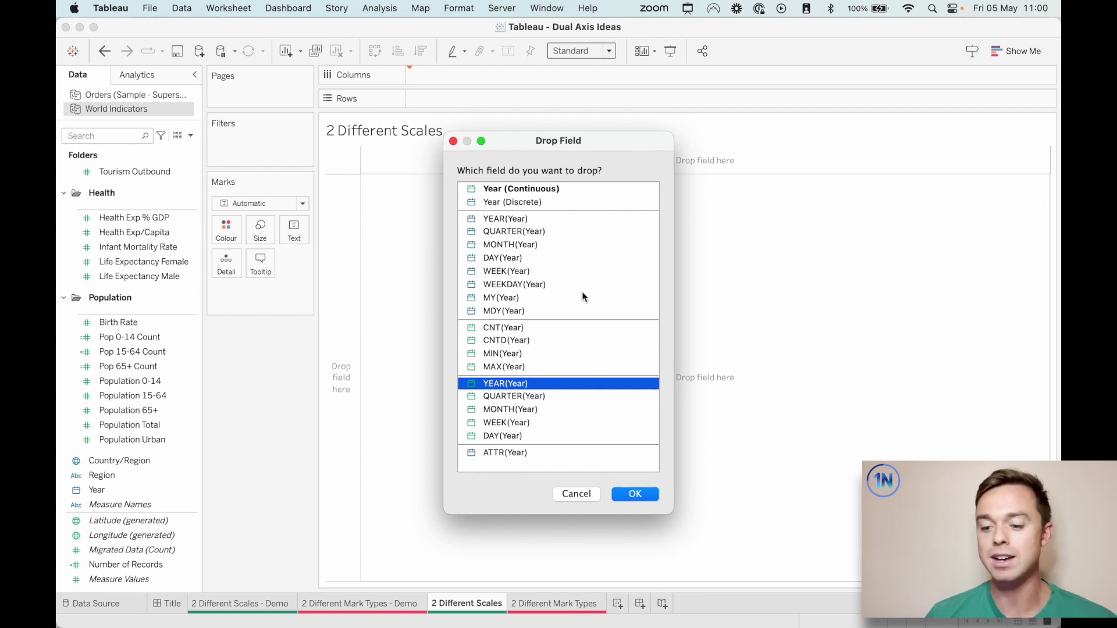
click(517, 383)
click(640, 493)
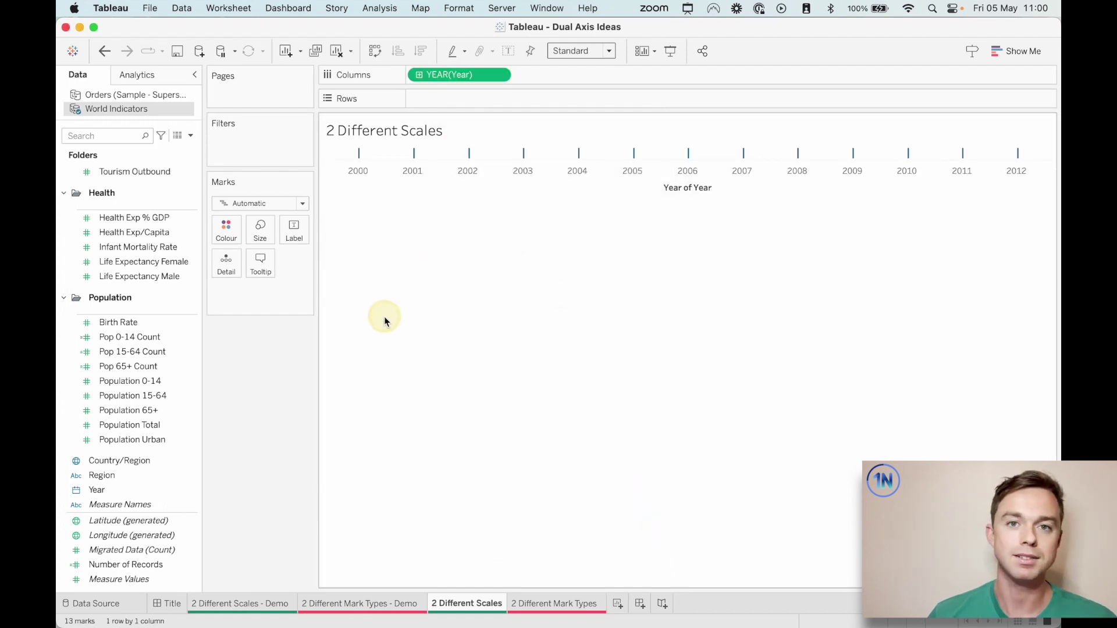
Plot SUM(Health Exp/Capita) on Rows as a line across the years
click(116, 460)
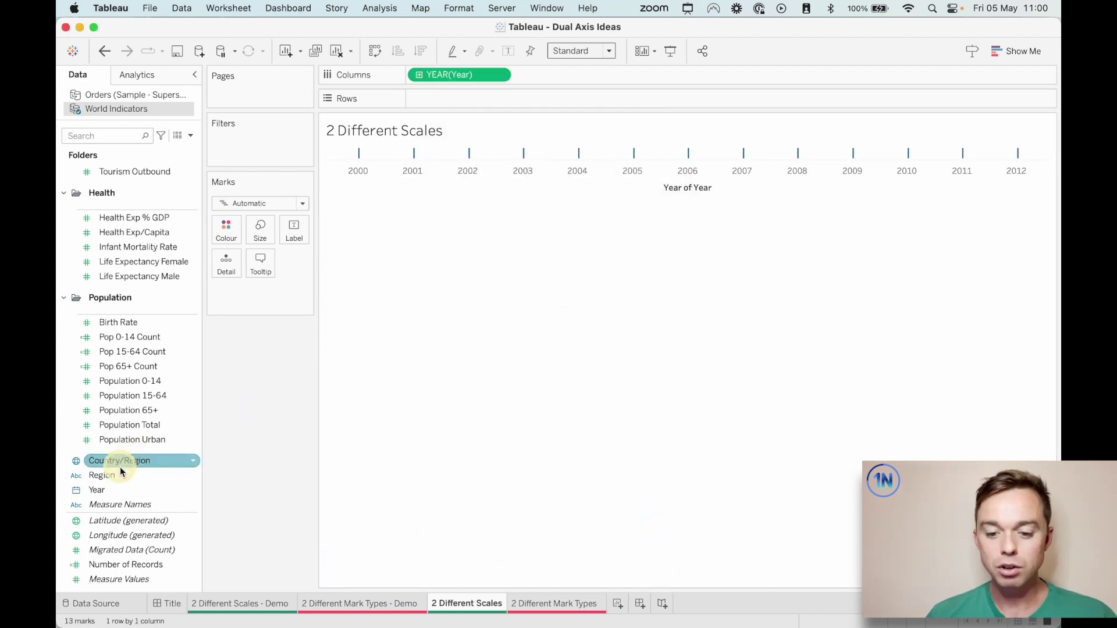
scroll(117, 467, up, 6)
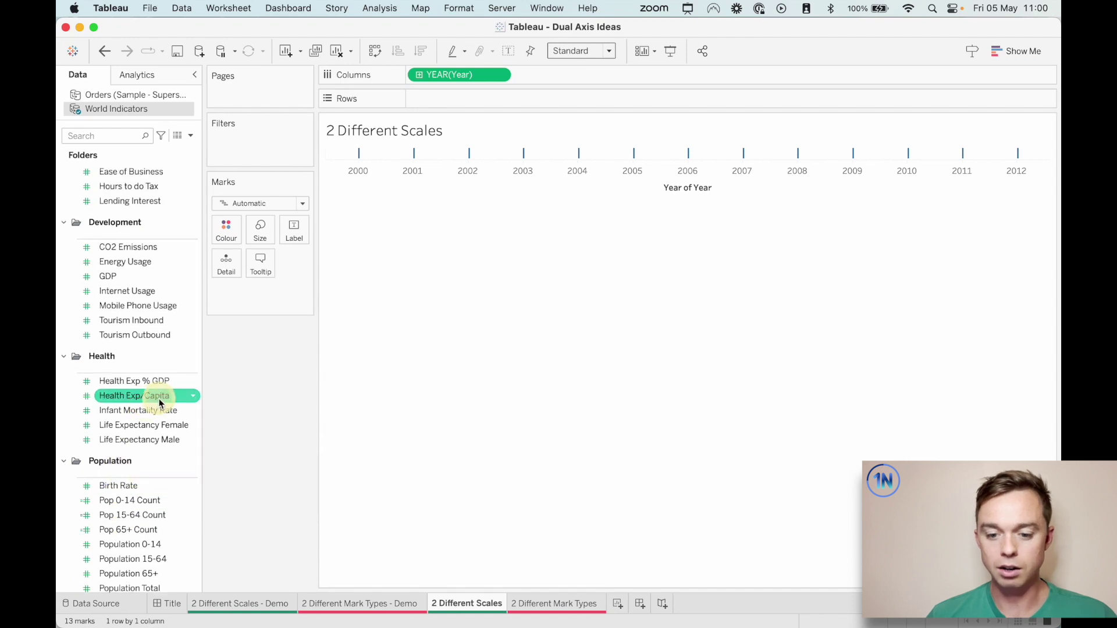
mouse_move(149, 399)
mouse_down()
mouse_move(290, 292)
mouse_move(477, 97)
mouse_up()
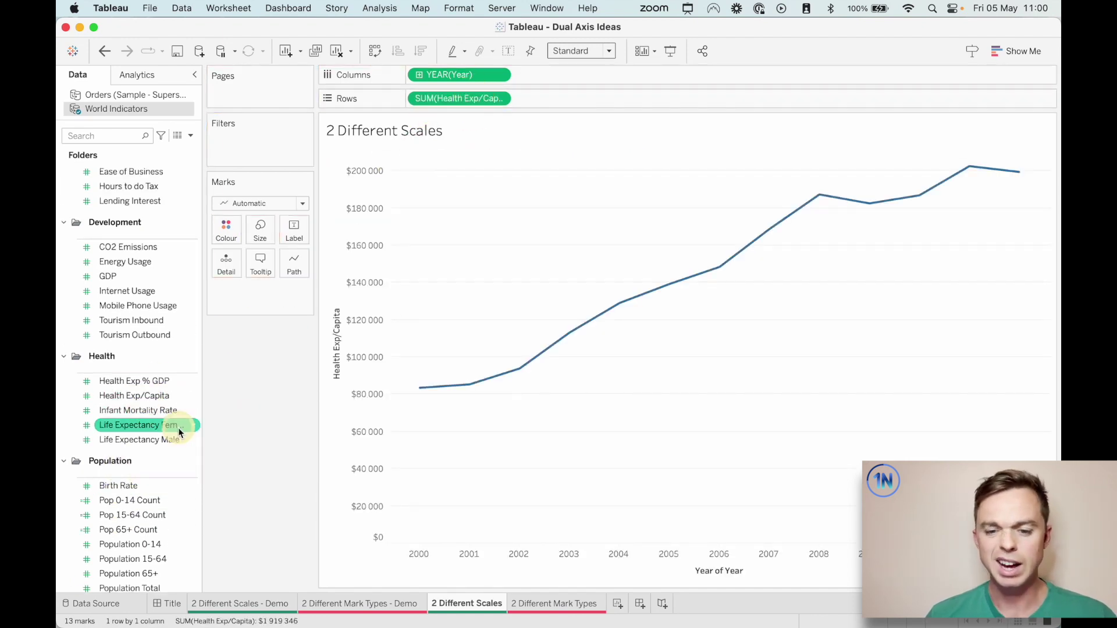
Filter Country/Region to South Africa only
scroll(178, 427, down, 5)
drag(141, 463, 264, 149)
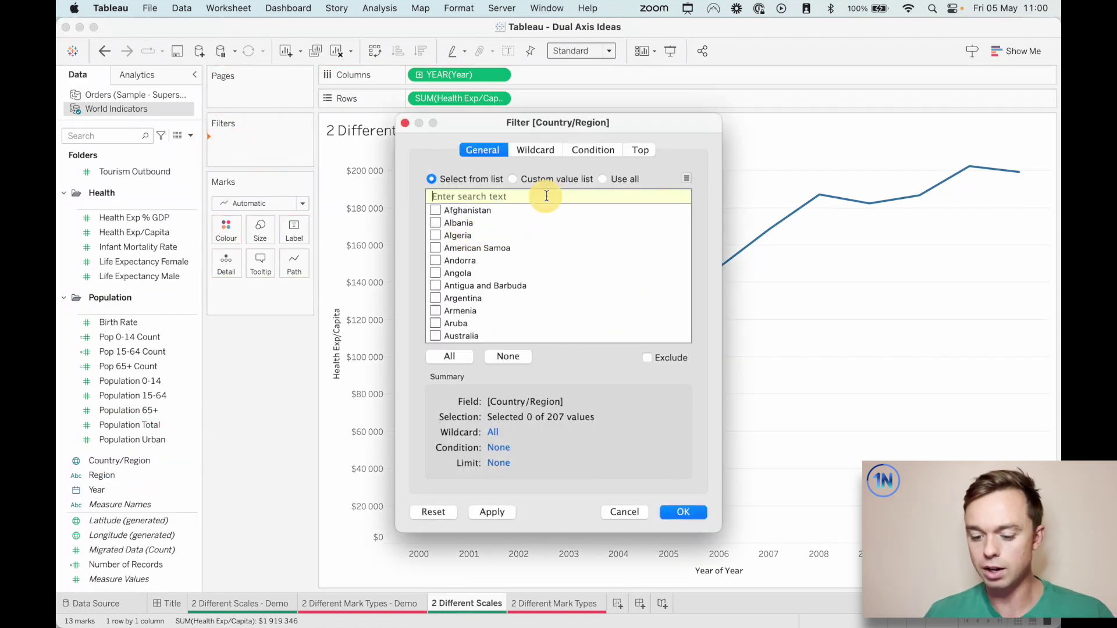
text(south)
click(436, 210)
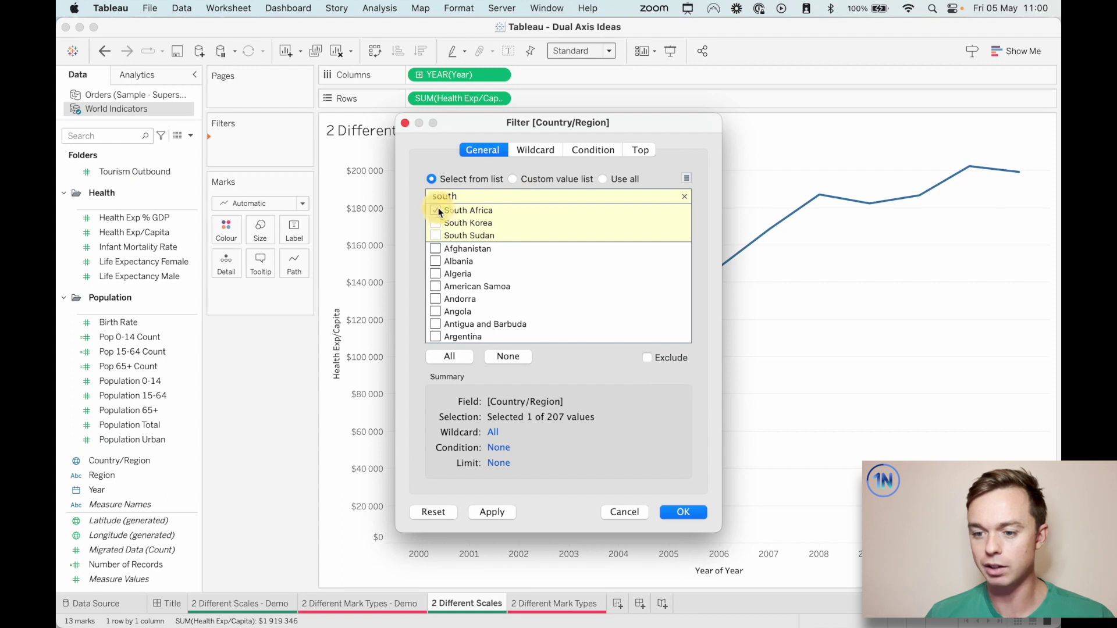
click(684, 512)
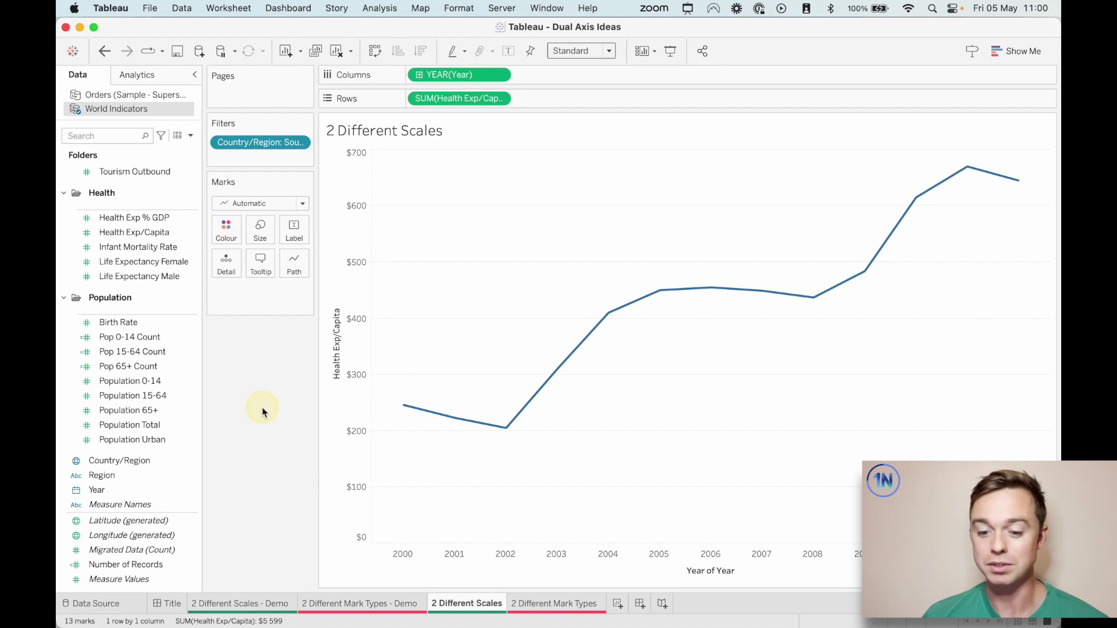
Add Infant Mortality Rate to Rows and combine it with Health Exp/Capita on a dual axis
click(150, 249)
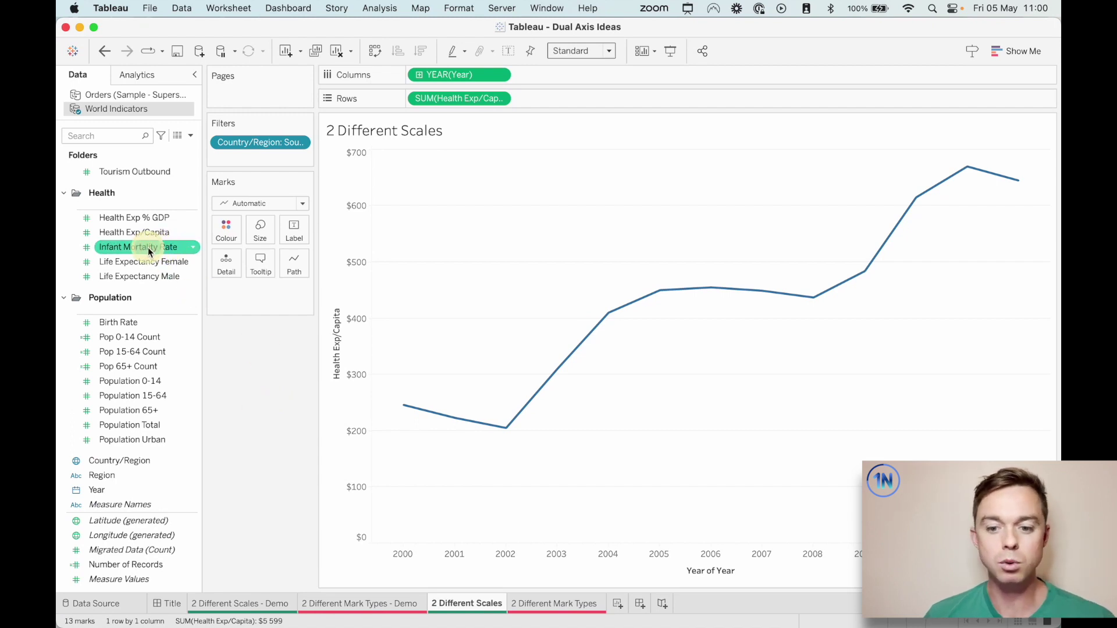
drag(151, 249, 585, 99)
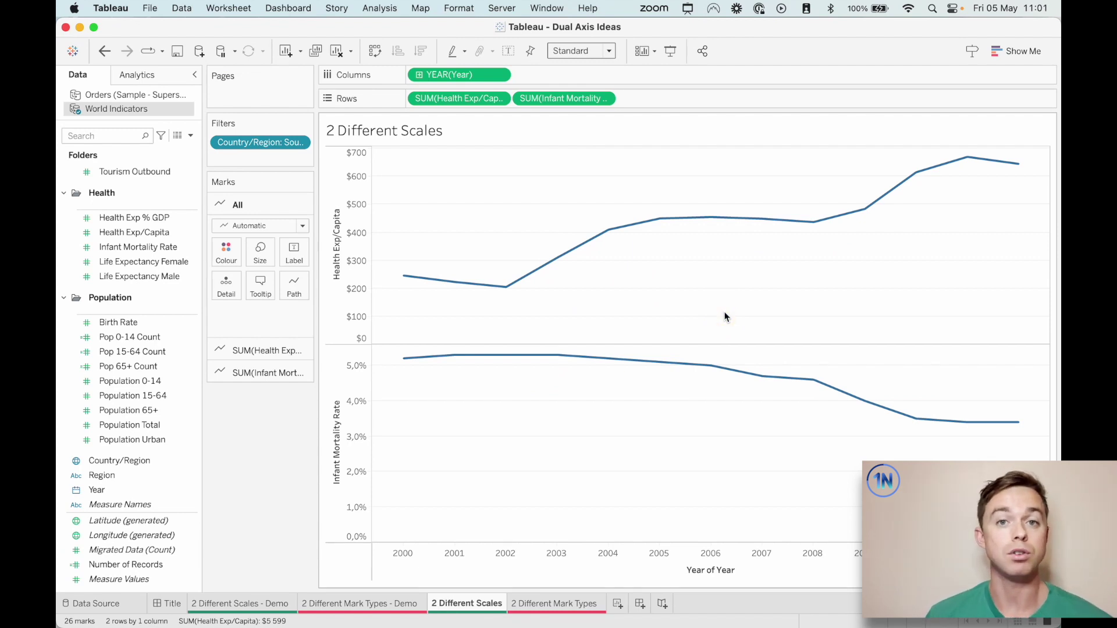
click(605, 100)
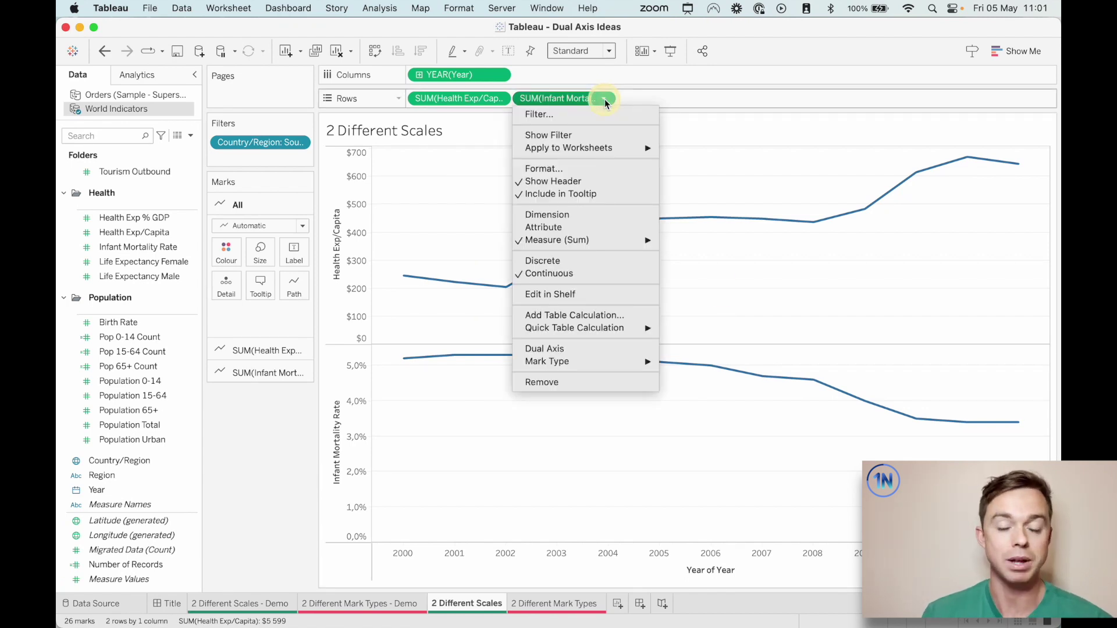
click(589, 350)
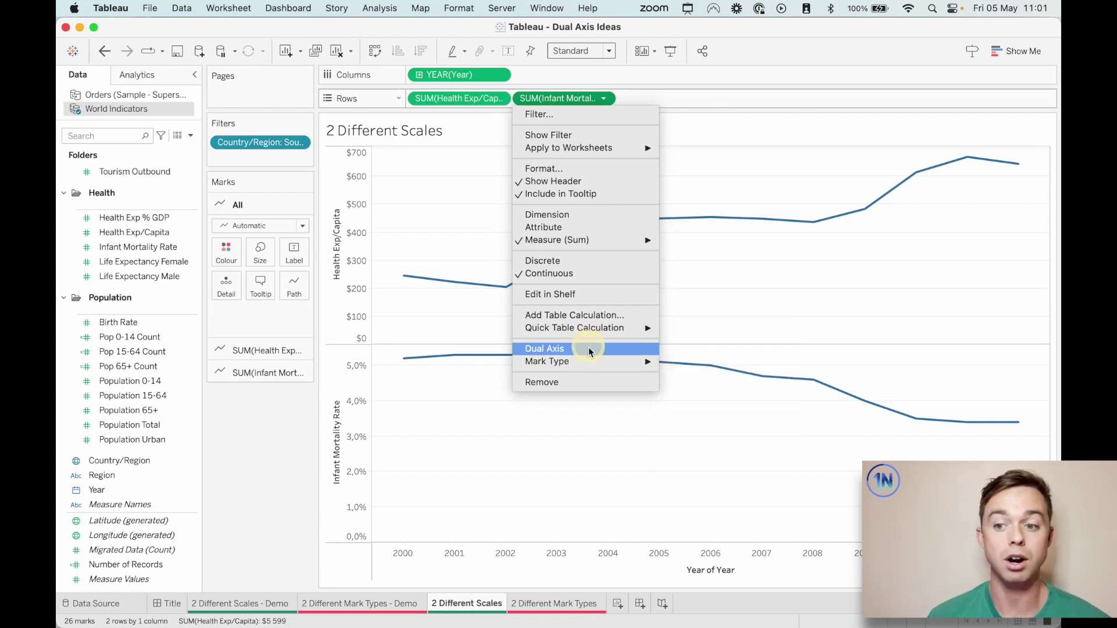
click(498, 99)
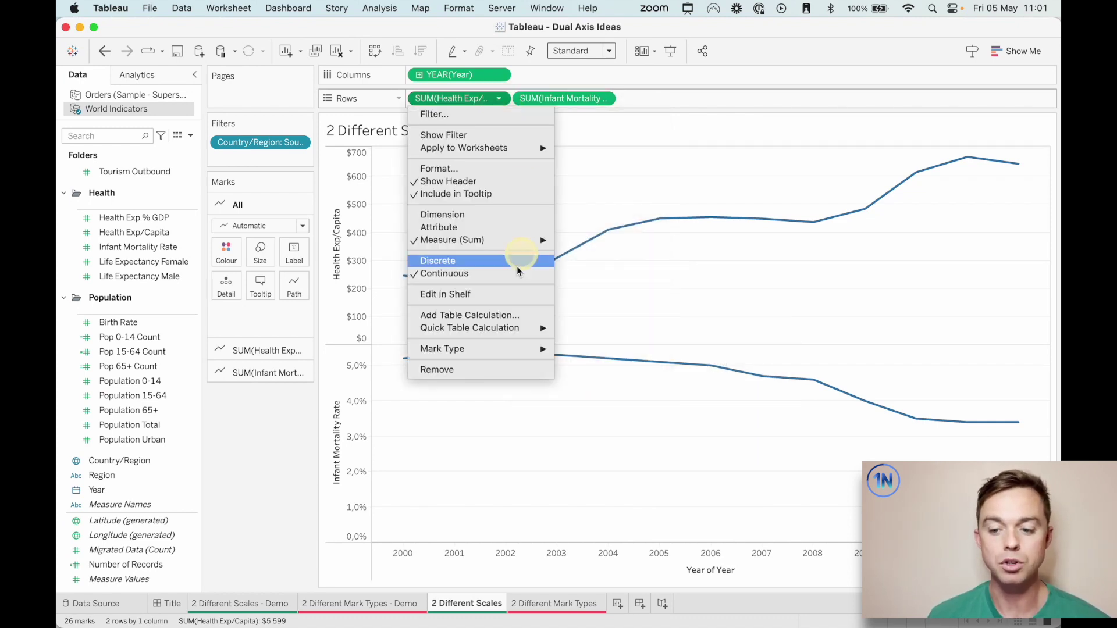
click(612, 172)
click(603, 98)
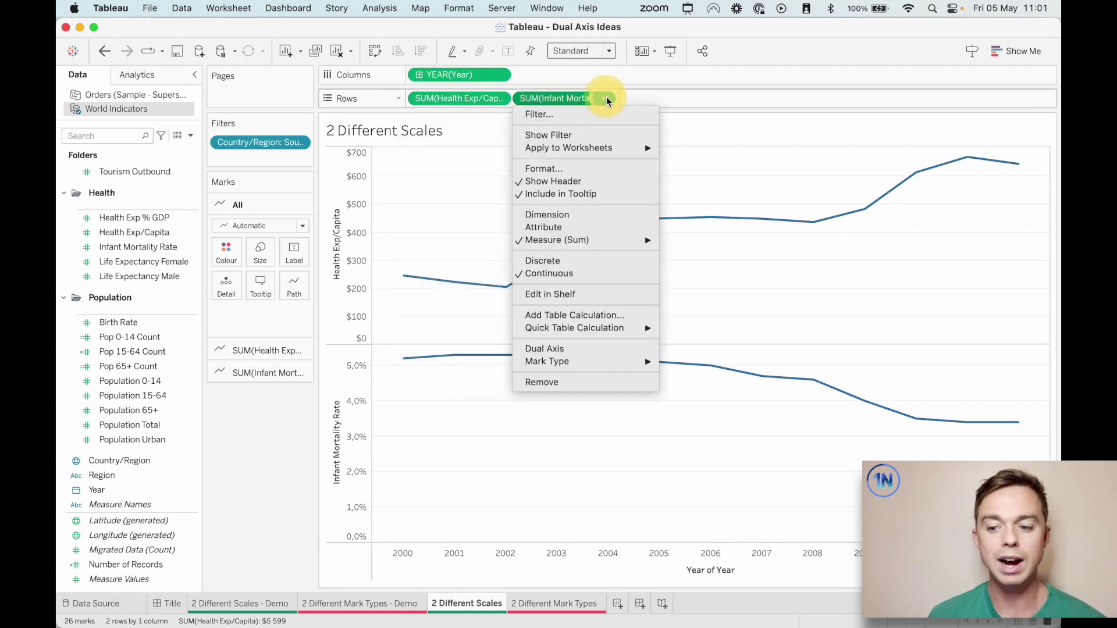
click(571, 351)
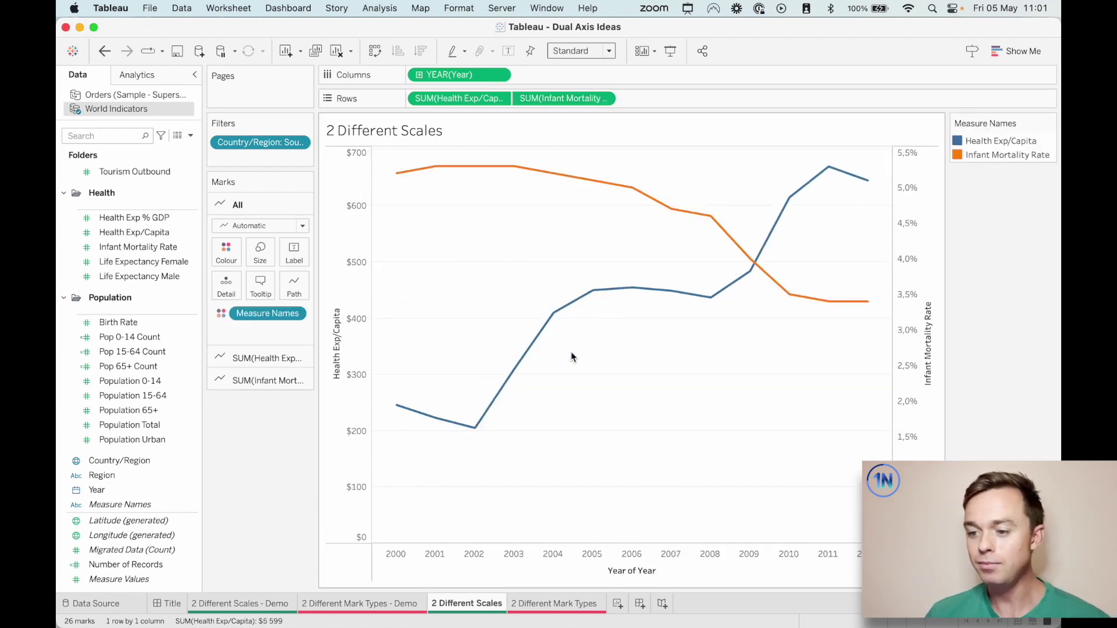
Annotate the screen, outlining the row-measure gap and the left and right axes
click(713, 439)
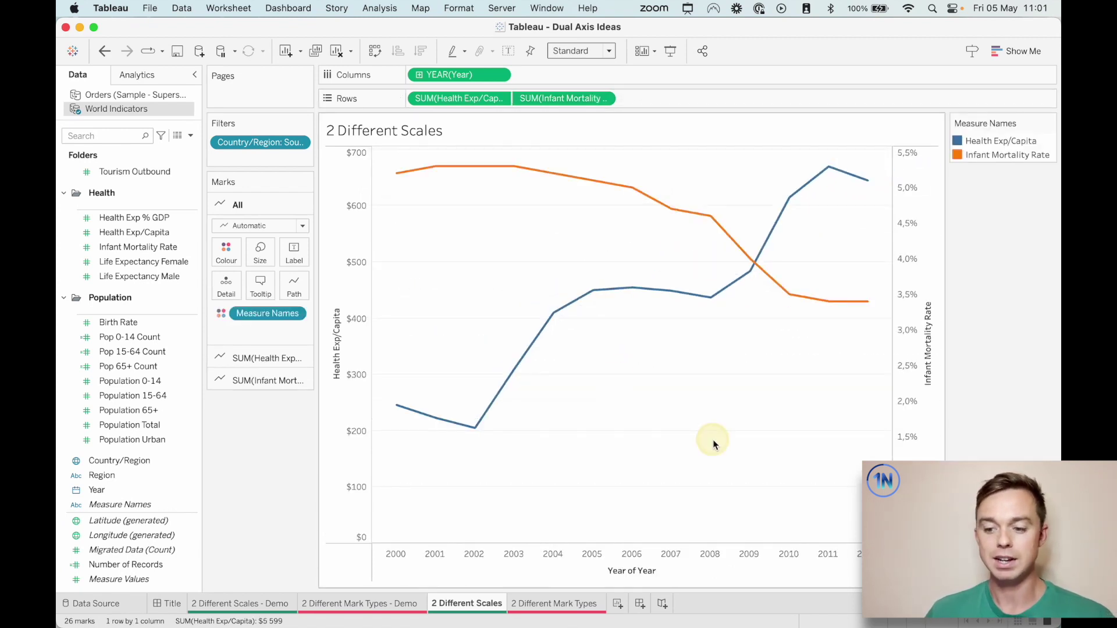
key(ctrl+a)
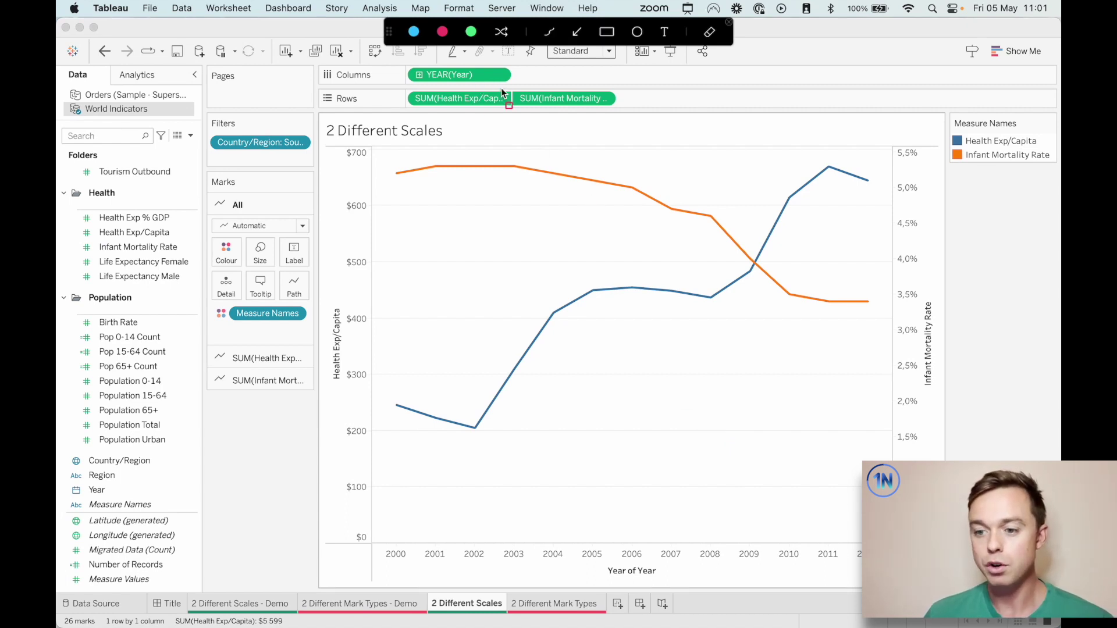
drag(496, 86, 523, 120)
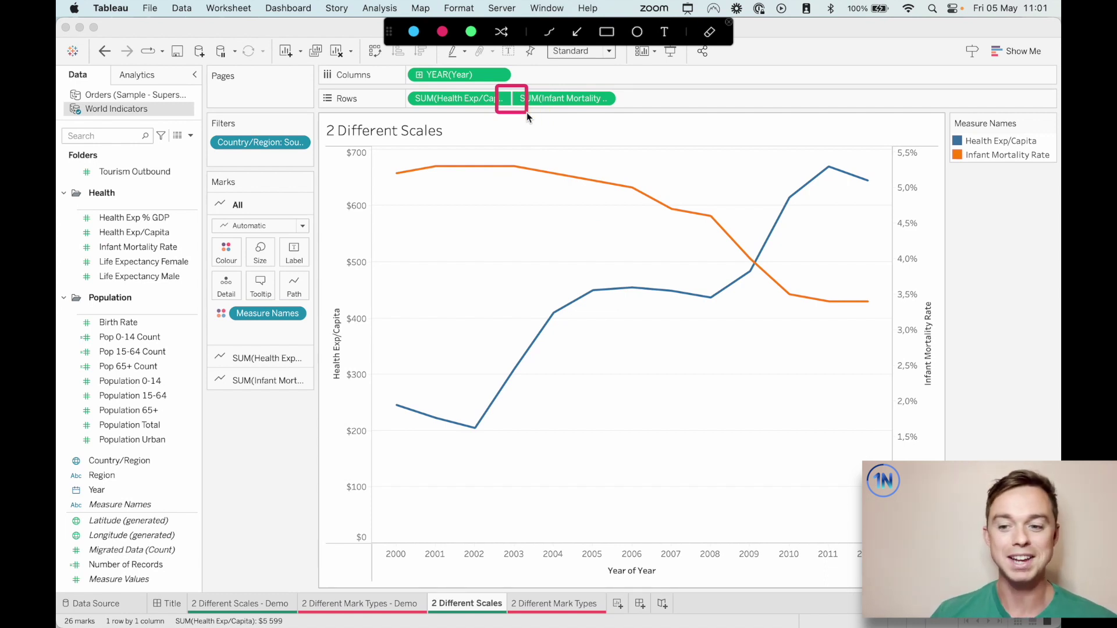
click(521, 124)
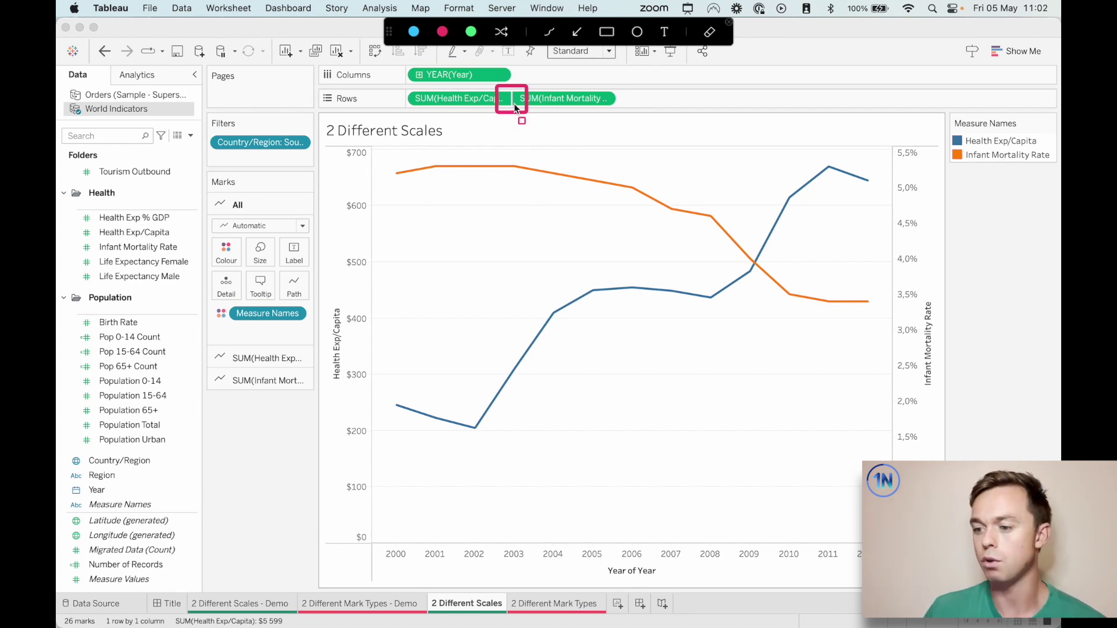
mouse_move(319, 149)
mouse_down()
mouse_move(341, 483)
mouse_move(375, 546)
mouse_up()
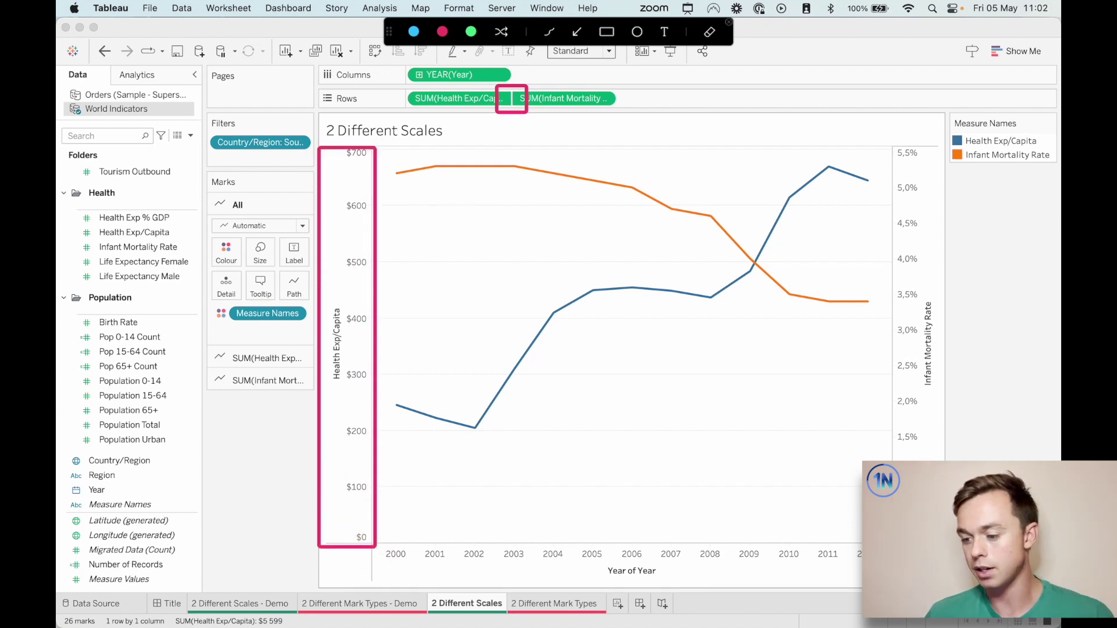
mouse_move(893, 544)
mouse_down()
mouse_move(972, 292)
mouse_move(965, 142)
mouse_move(948, 146)
mouse_up()
click(922, 152)
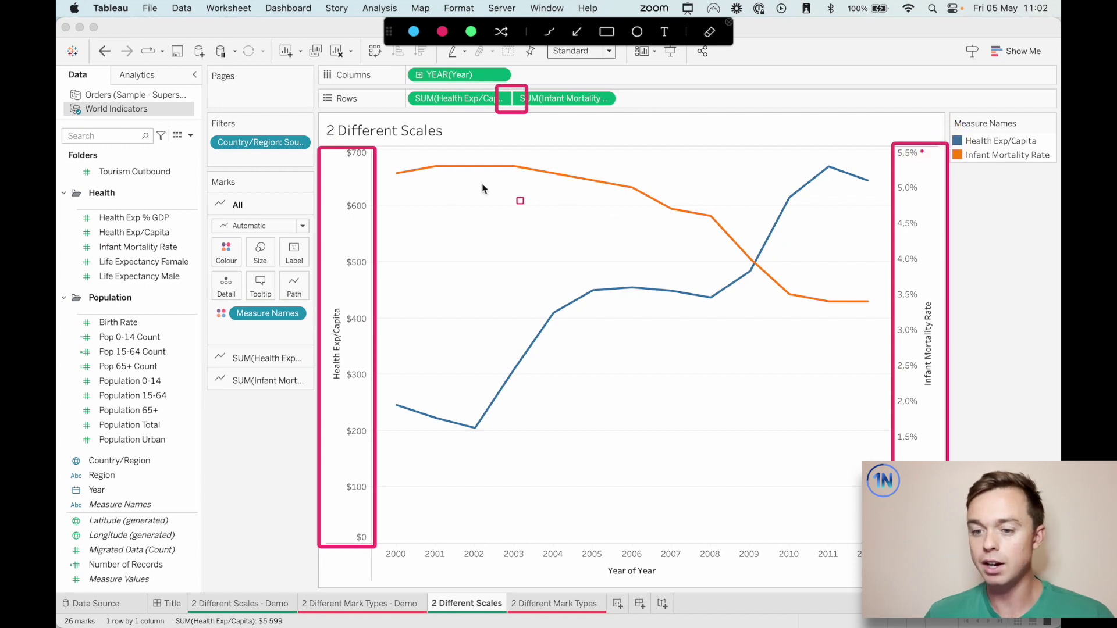
click(337, 155)
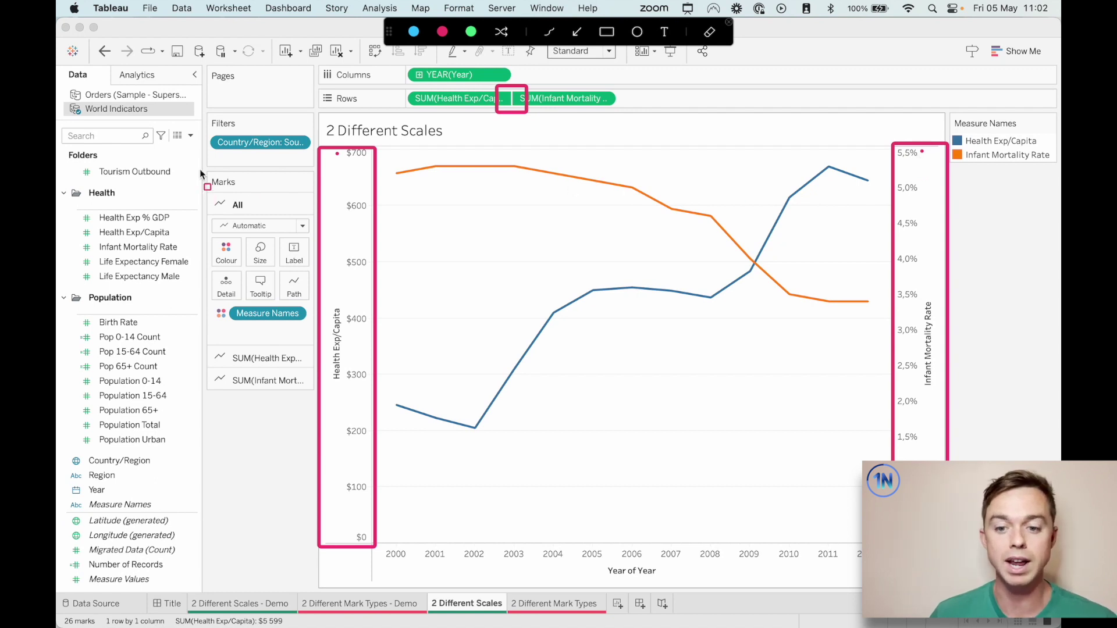
Outline both measures' mark cards, then expand the SUM(Health Exp/Capita) marks card
mouse_move(206, 173)
mouse_down()
mouse_move(345, 362)
mouse_move(316, 392)
mouse_up()
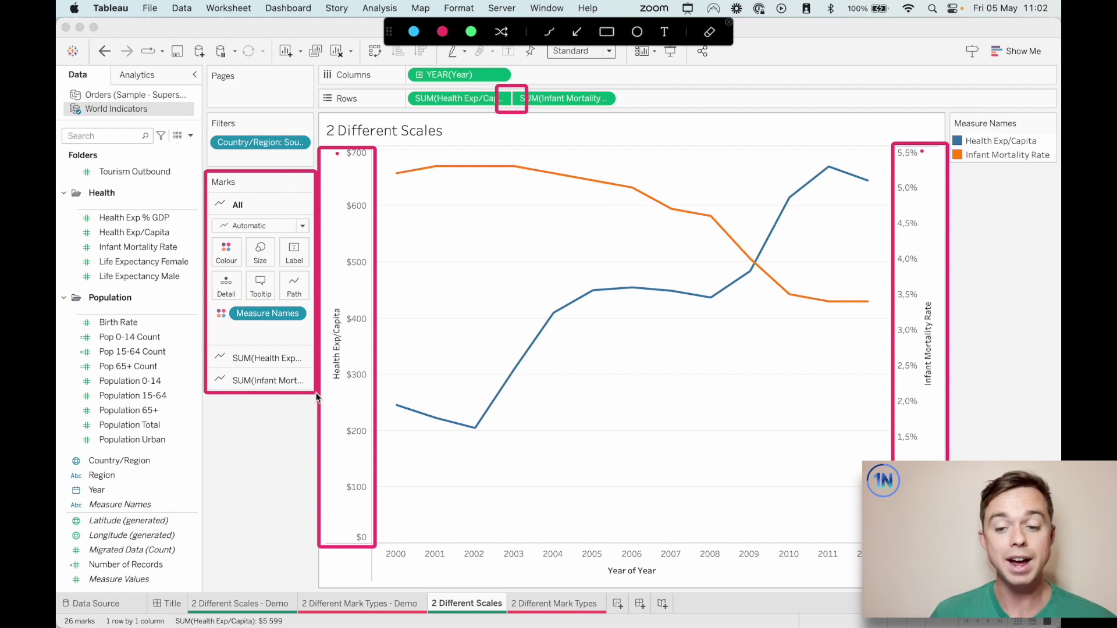
click(210, 206)
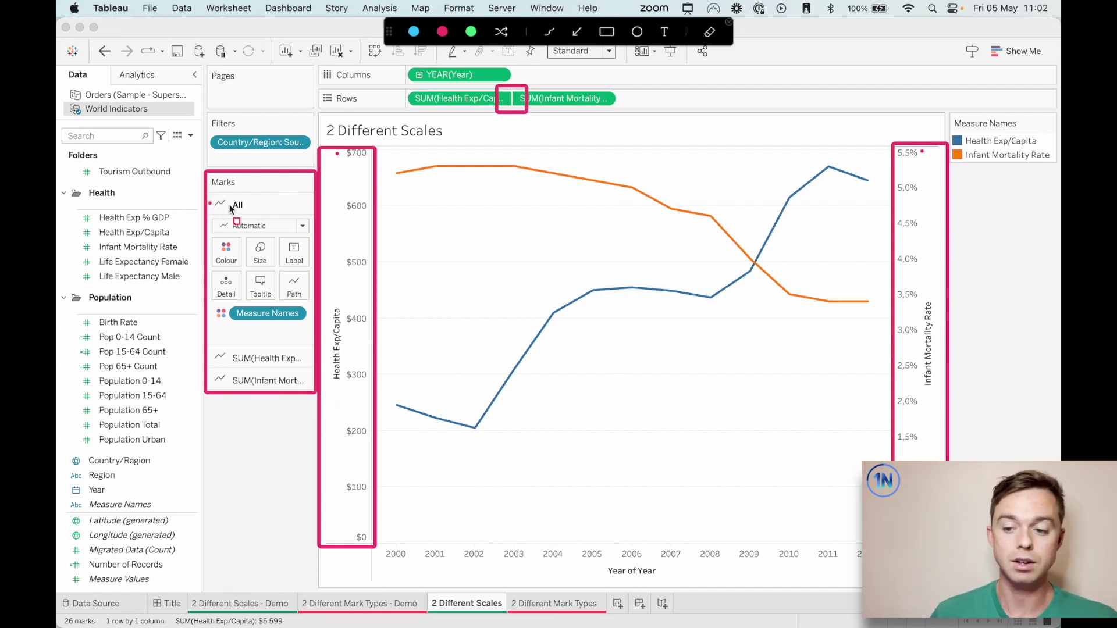
click(210, 357)
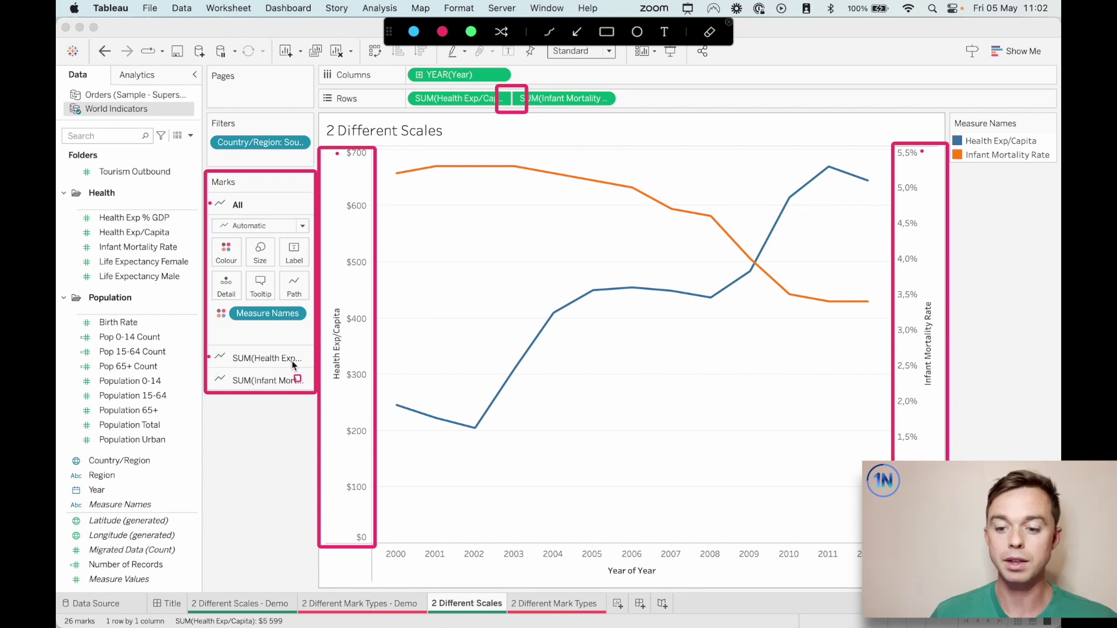
click(211, 380)
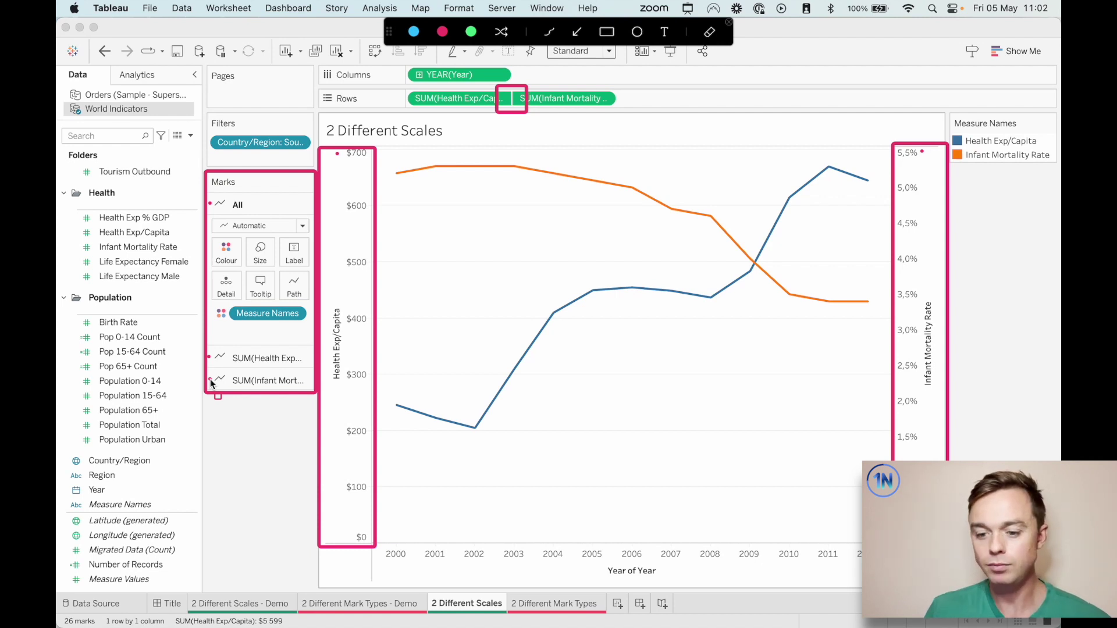
click(326, 482)
click(283, 486)
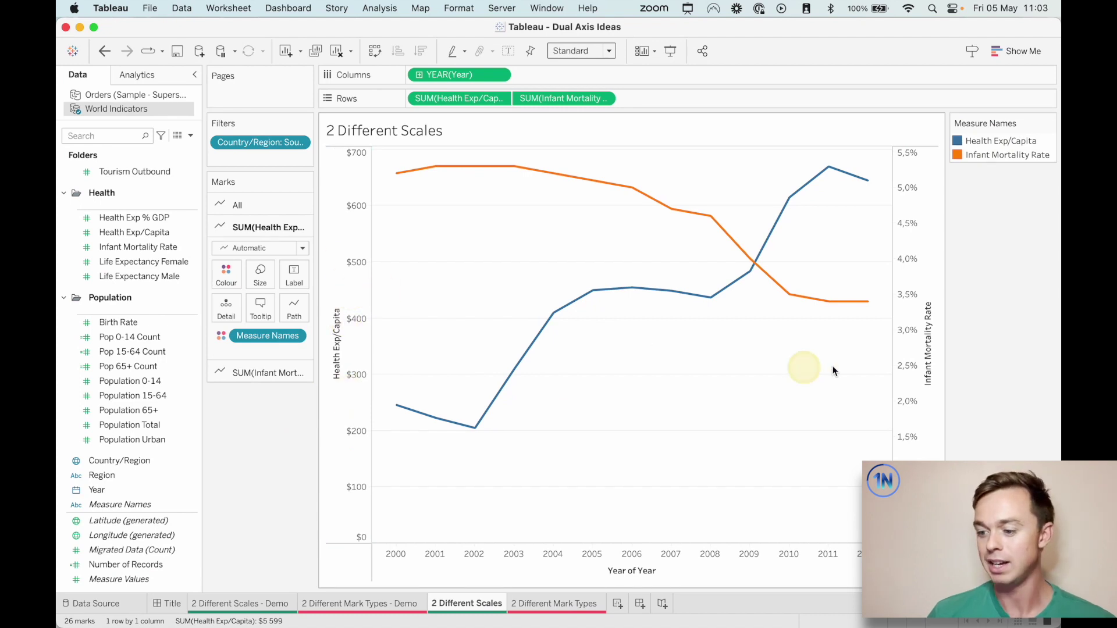
Make the left Health Exp/Capita axis font bold blue
right_click(330, 348)
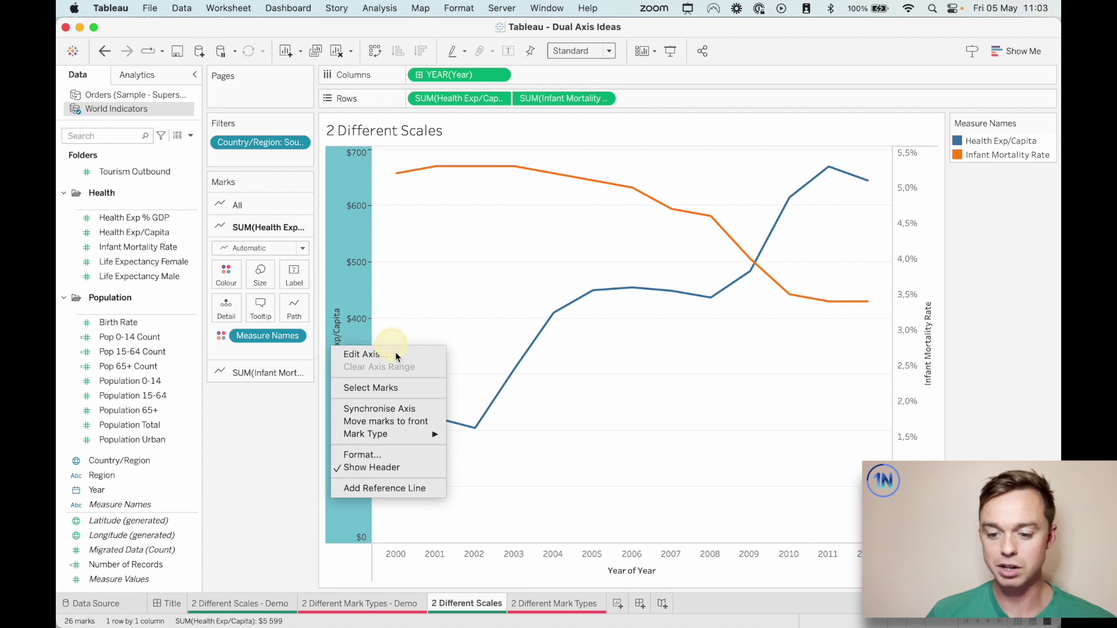
click(359, 455)
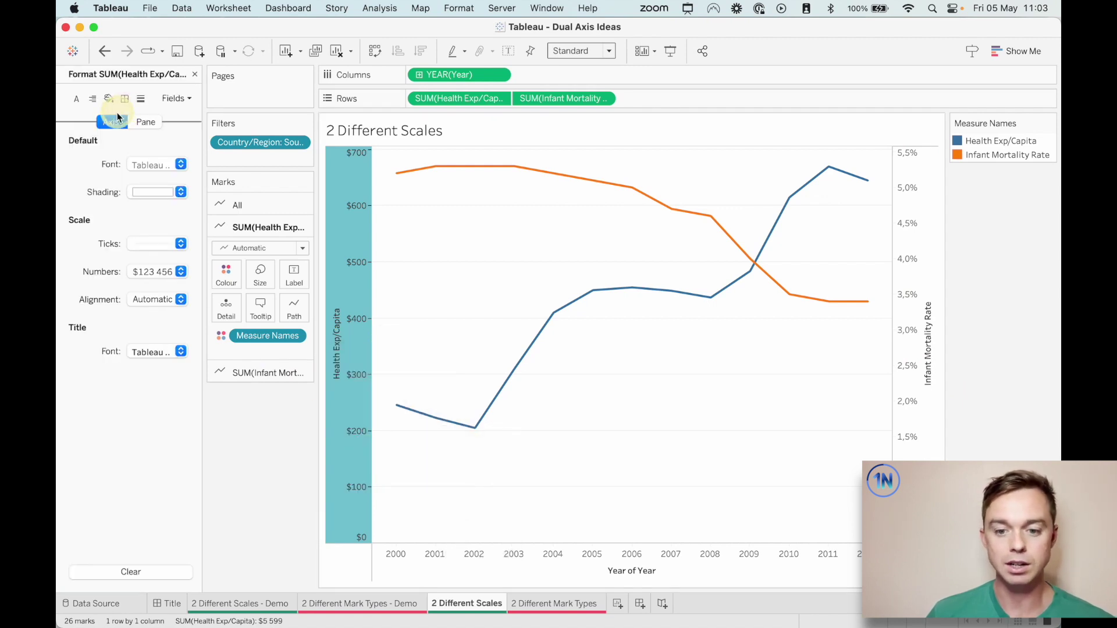
click(179, 165)
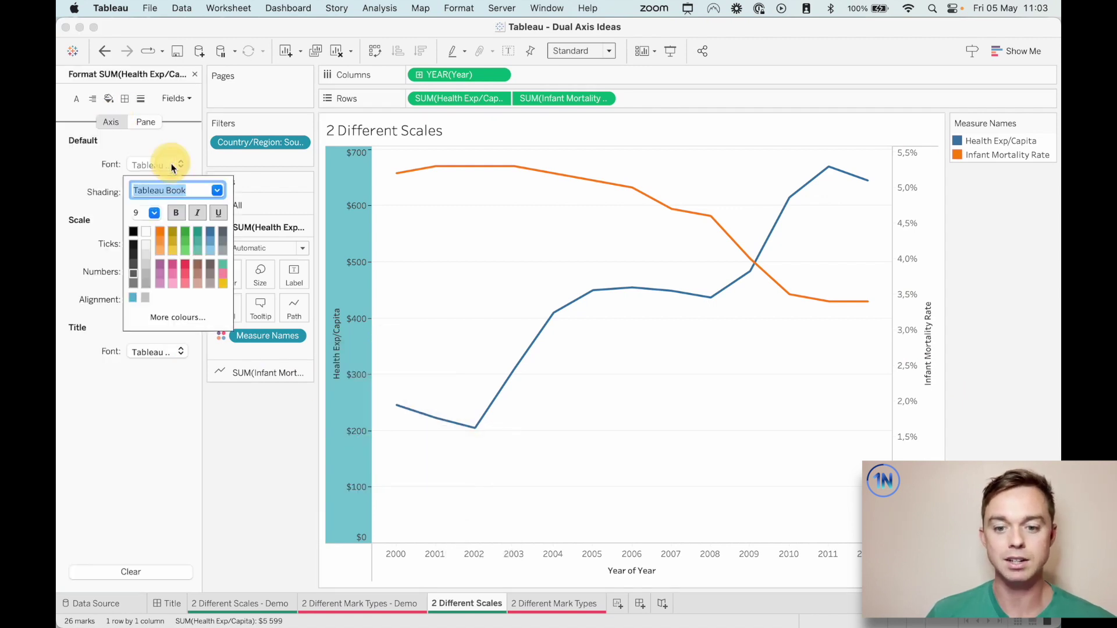
click(177, 213)
click(211, 231)
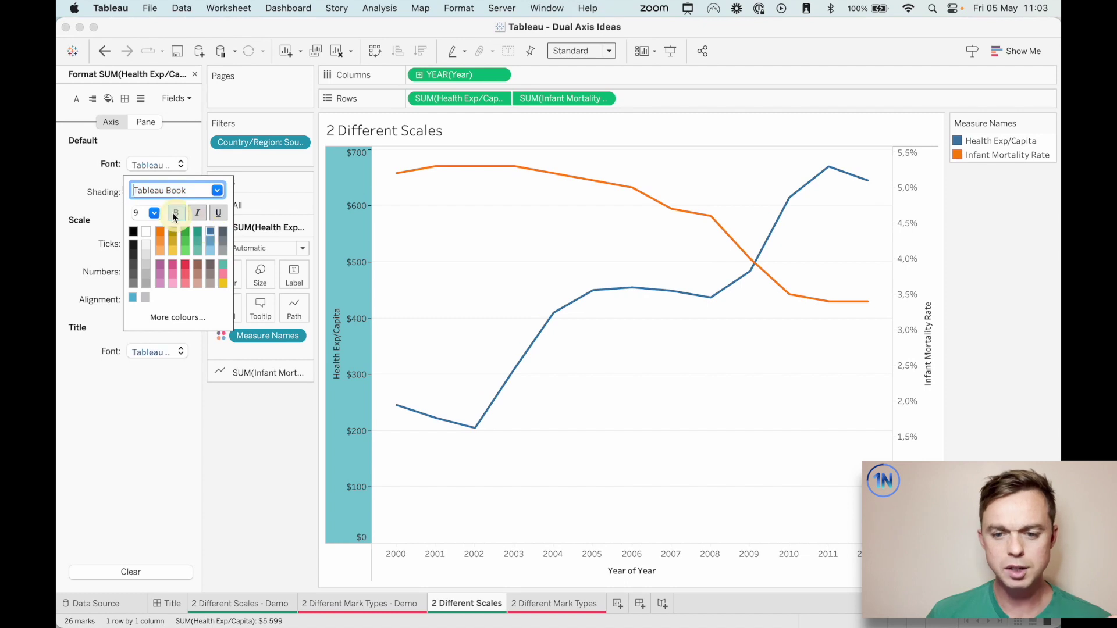
click(298, 478)
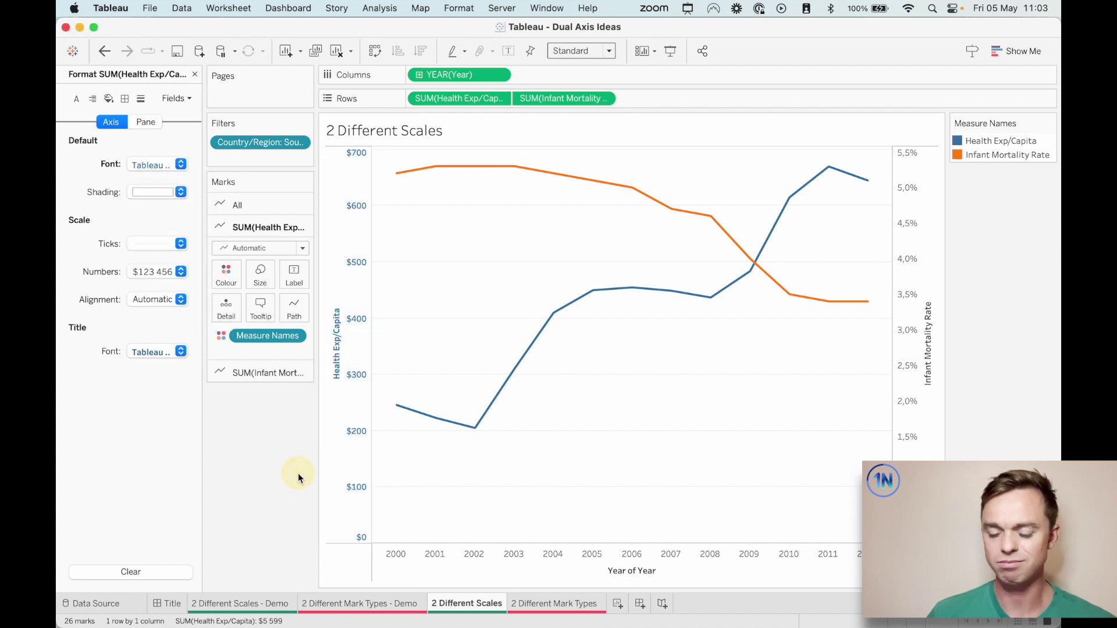
Make the right Infant Mortality Rate axis font bold orange and close the Format pane
right_click(914, 289)
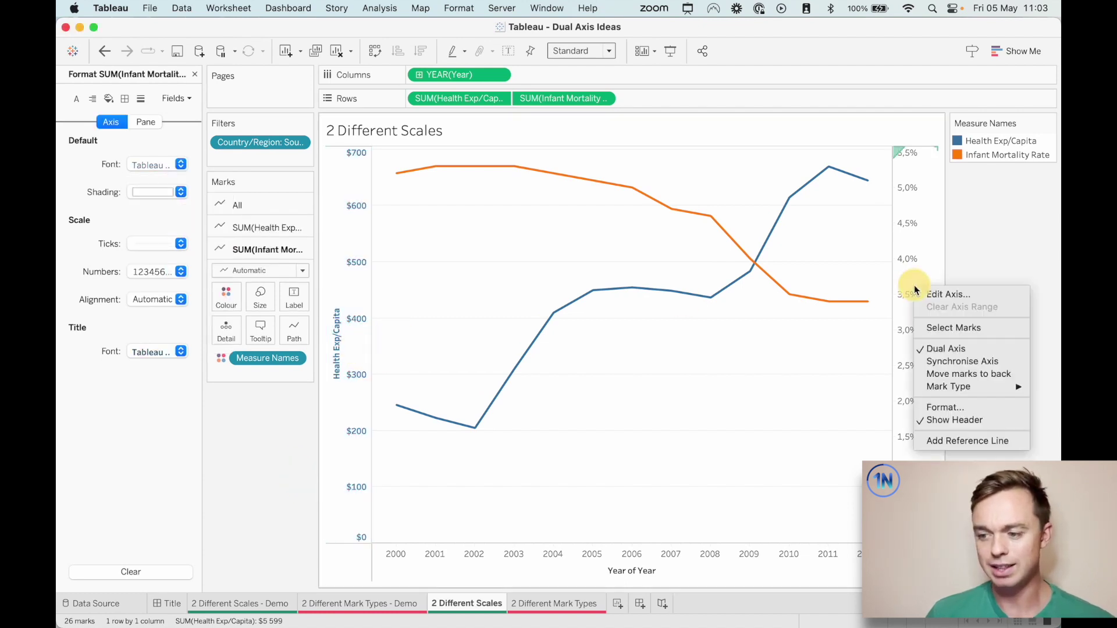
click(944, 411)
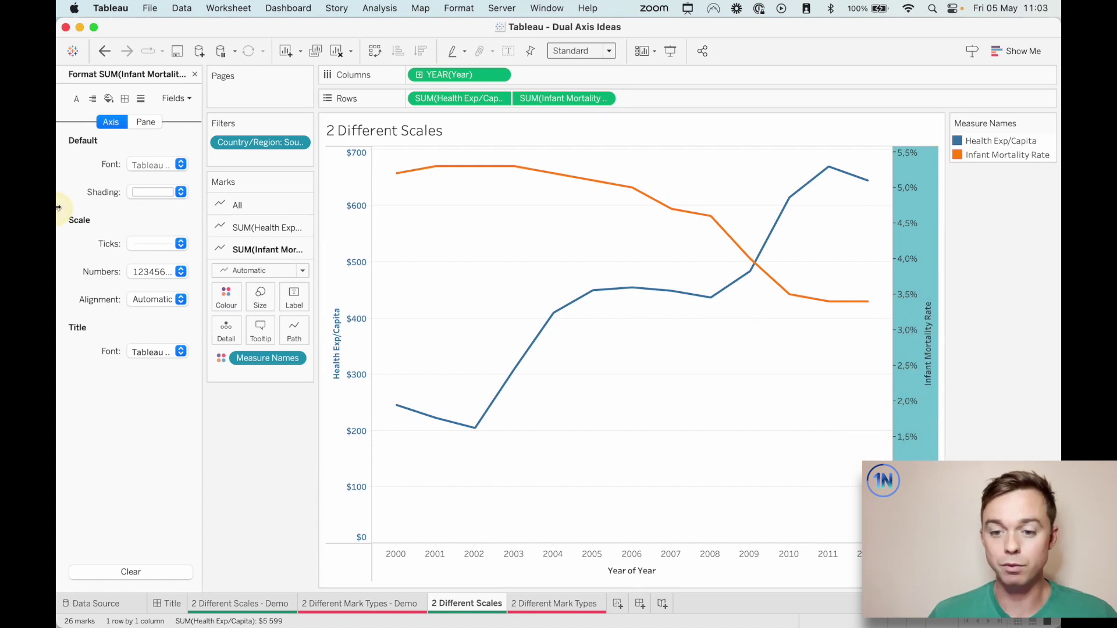
click(146, 164)
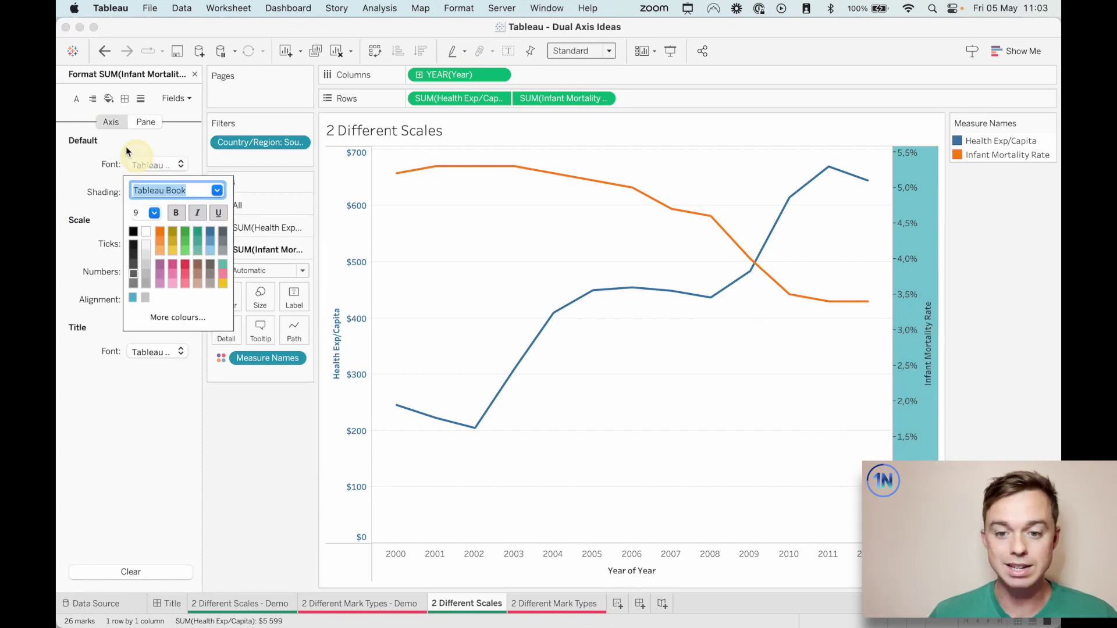
click(173, 212)
click(160, 231)
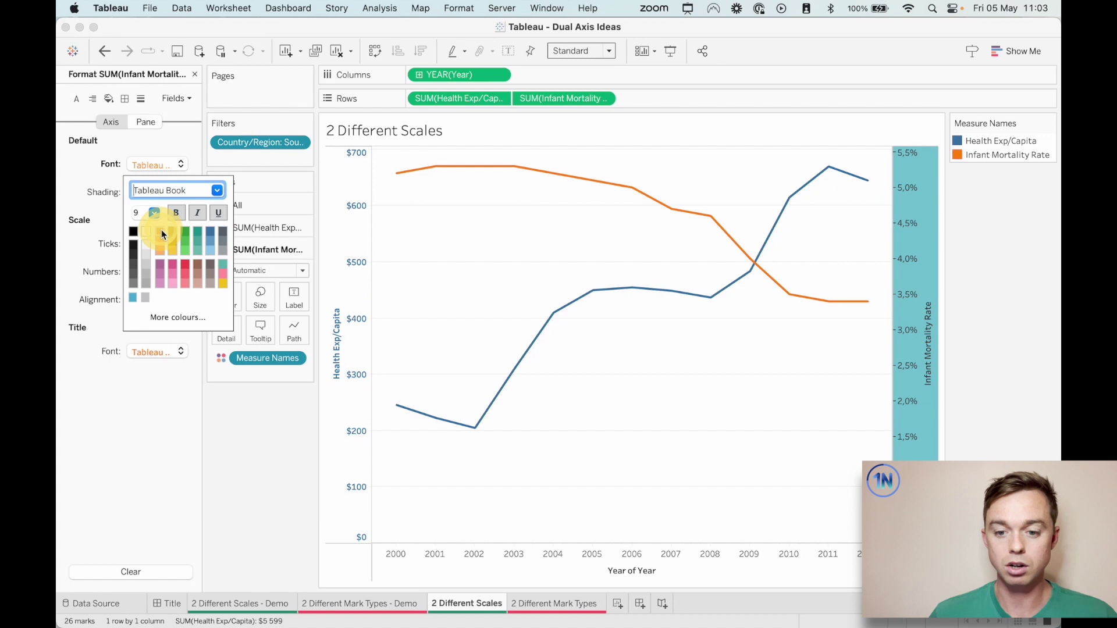
click(277, 435)
click(195, 74)
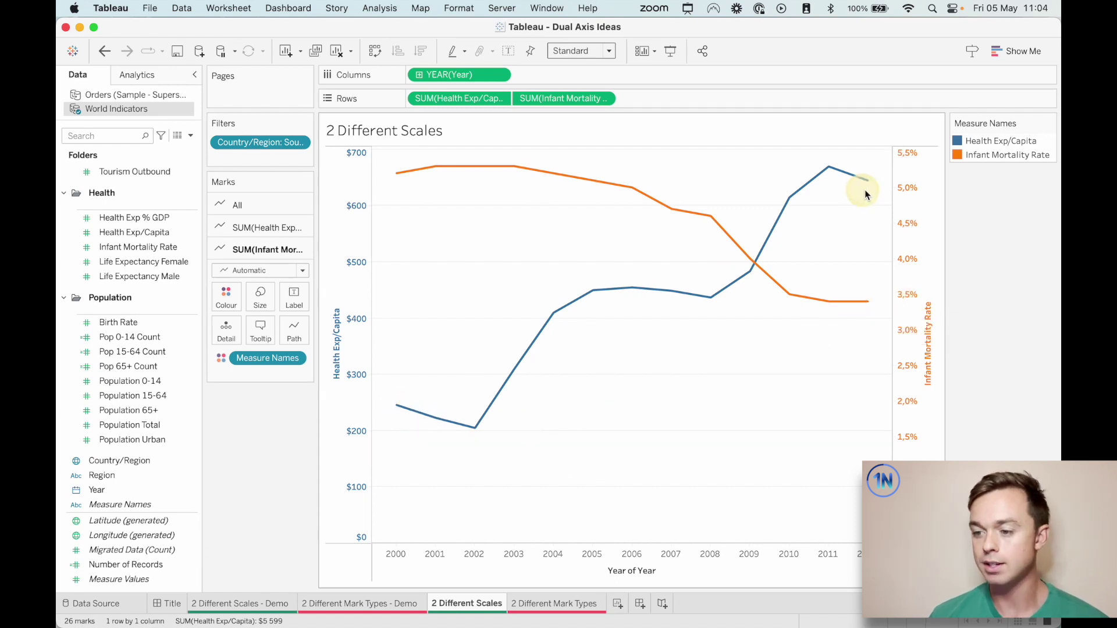
mouse_move(869, 186)
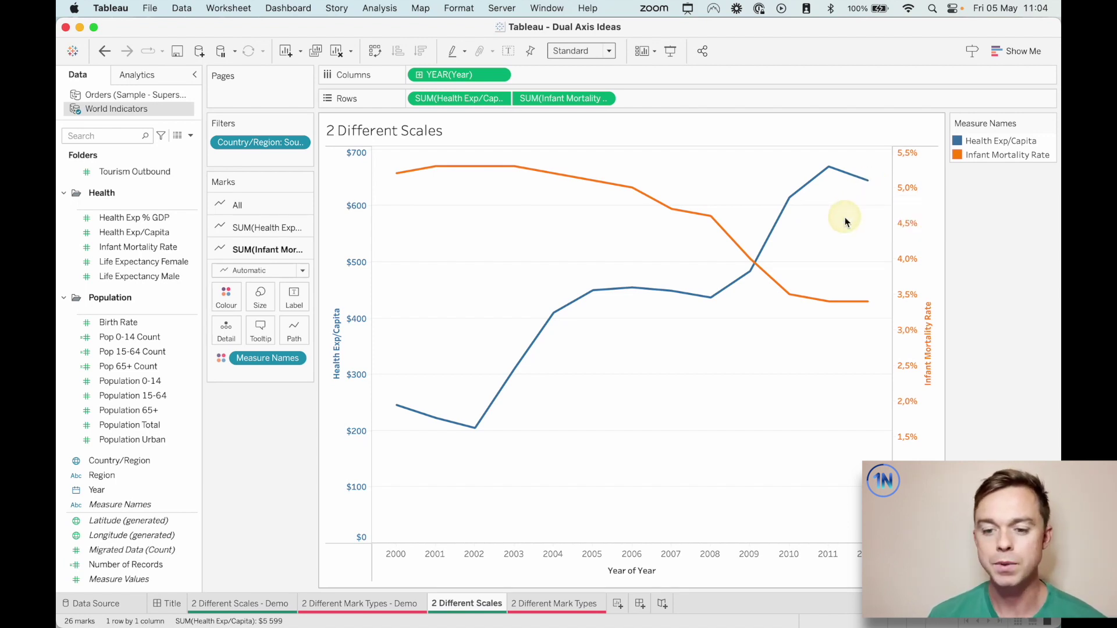
Label Health Exp/Capita at line ends only, bold and matching the blue mark colour
click(243, 230)
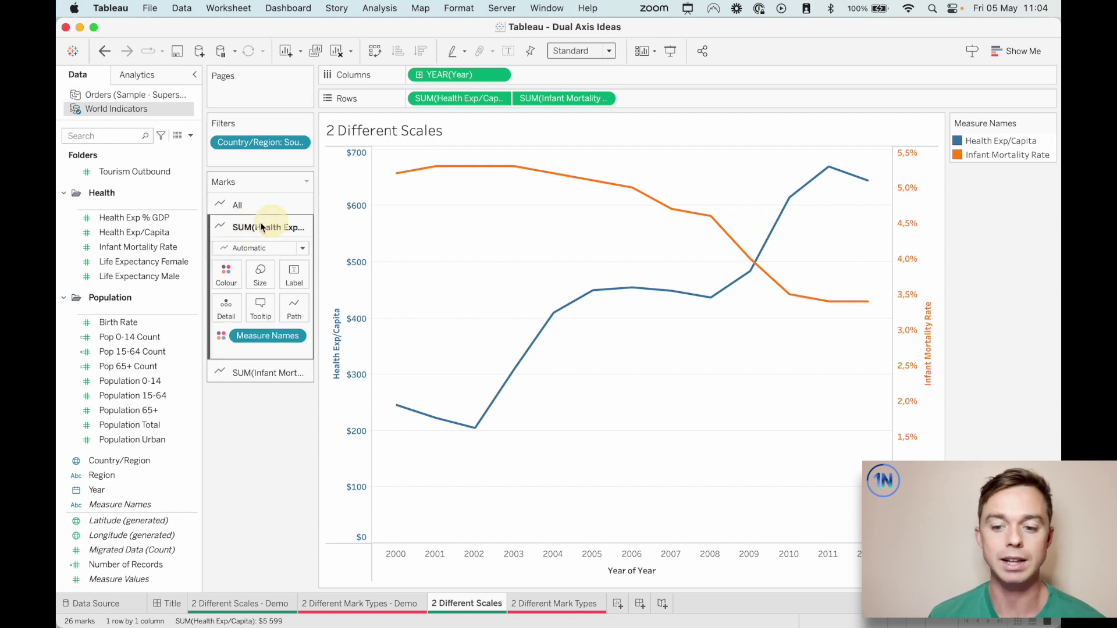
click(294, 229)
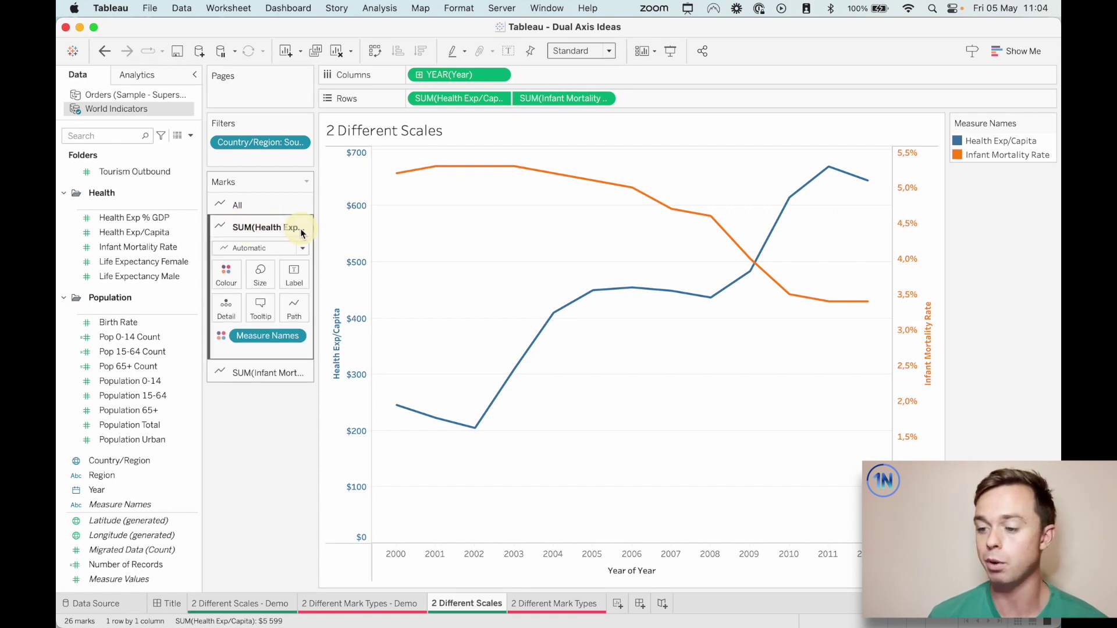
click(294, 269)
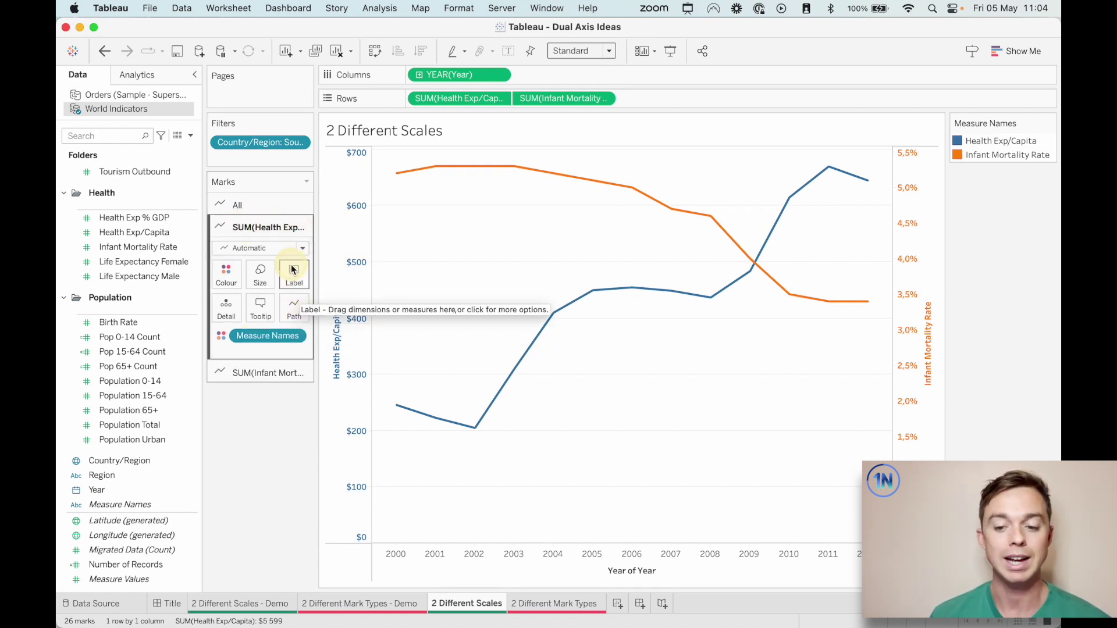
click(294, 269)
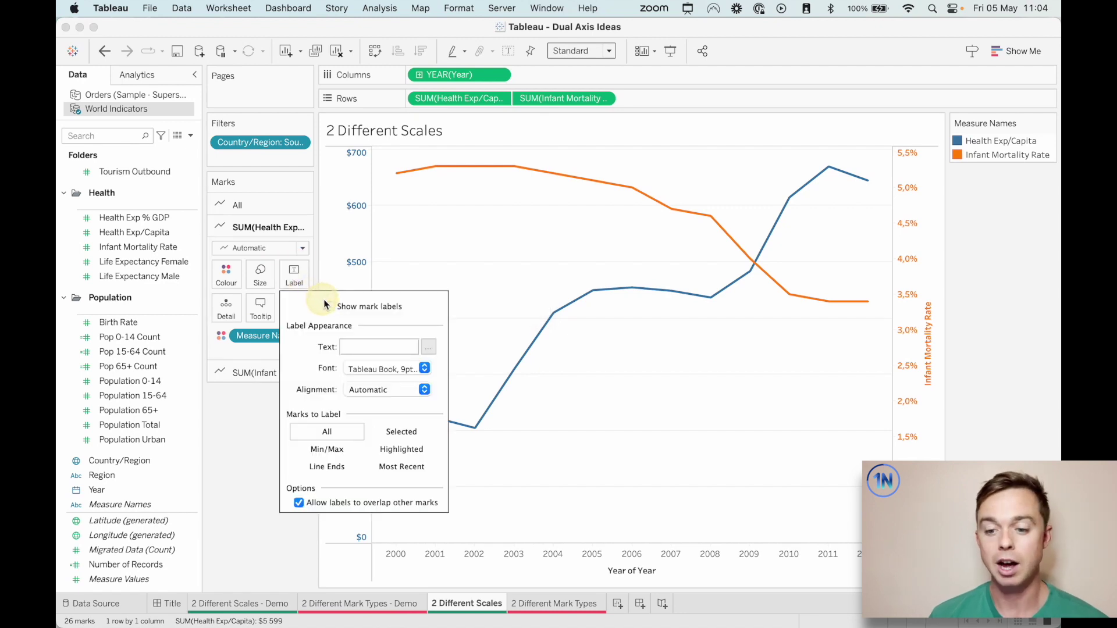
click(328, 305)
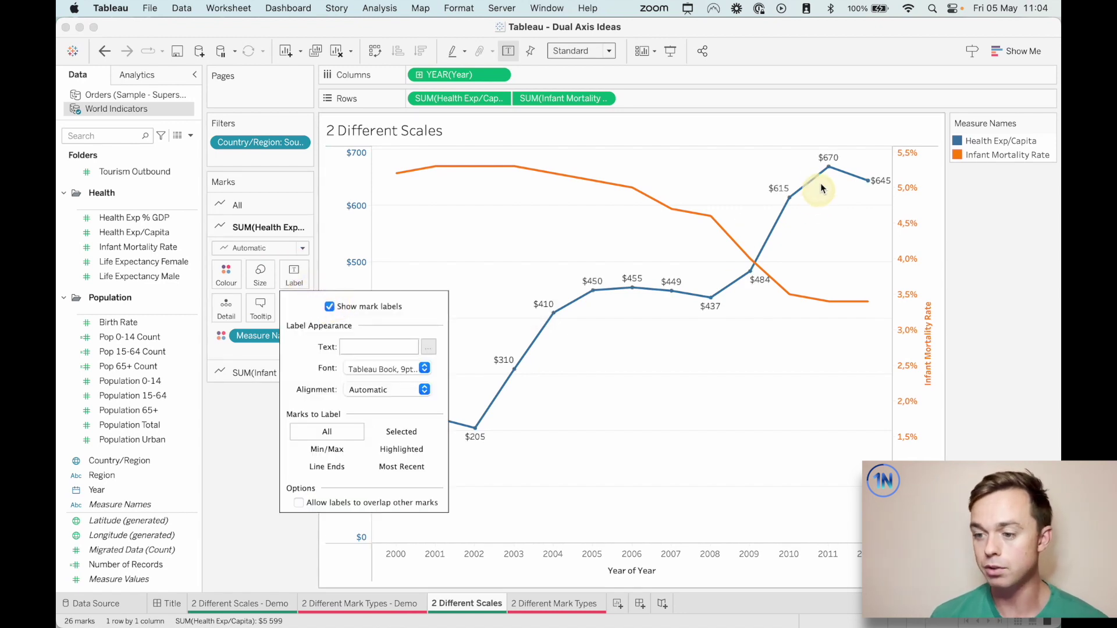
mouse_move(781, 225)
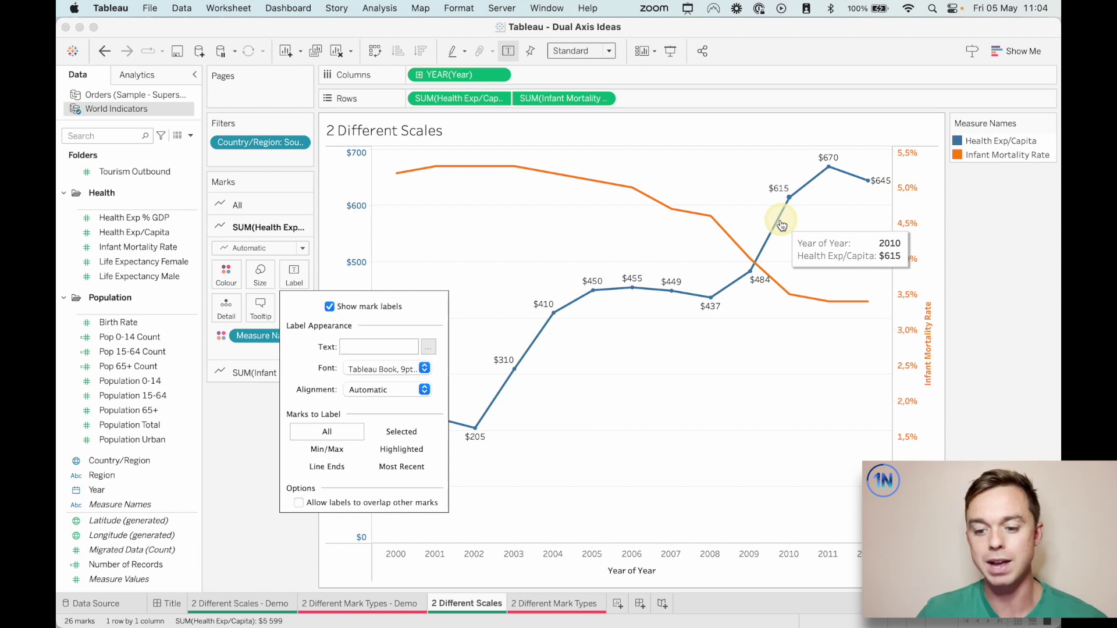
click(337, 468)
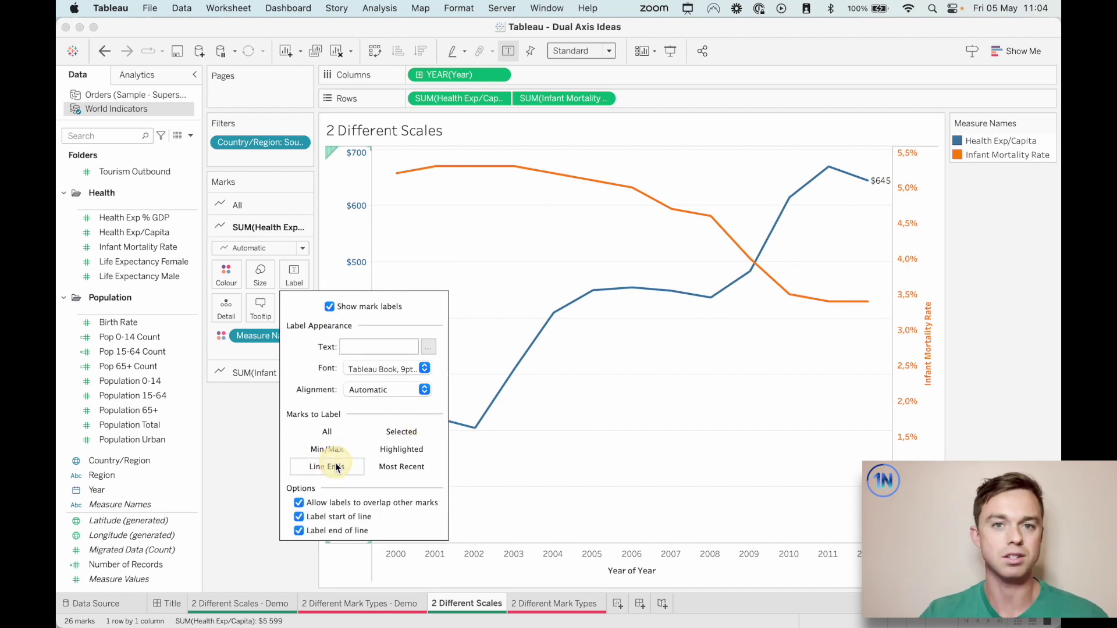
click(426, 369)
click(393, 417)
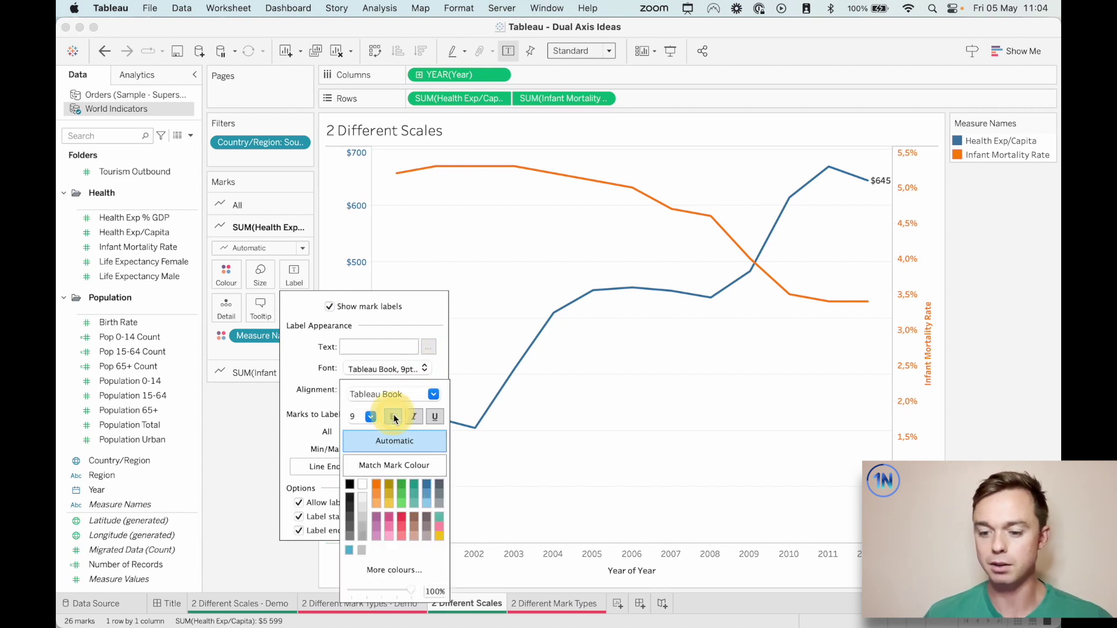
click(400, 466)
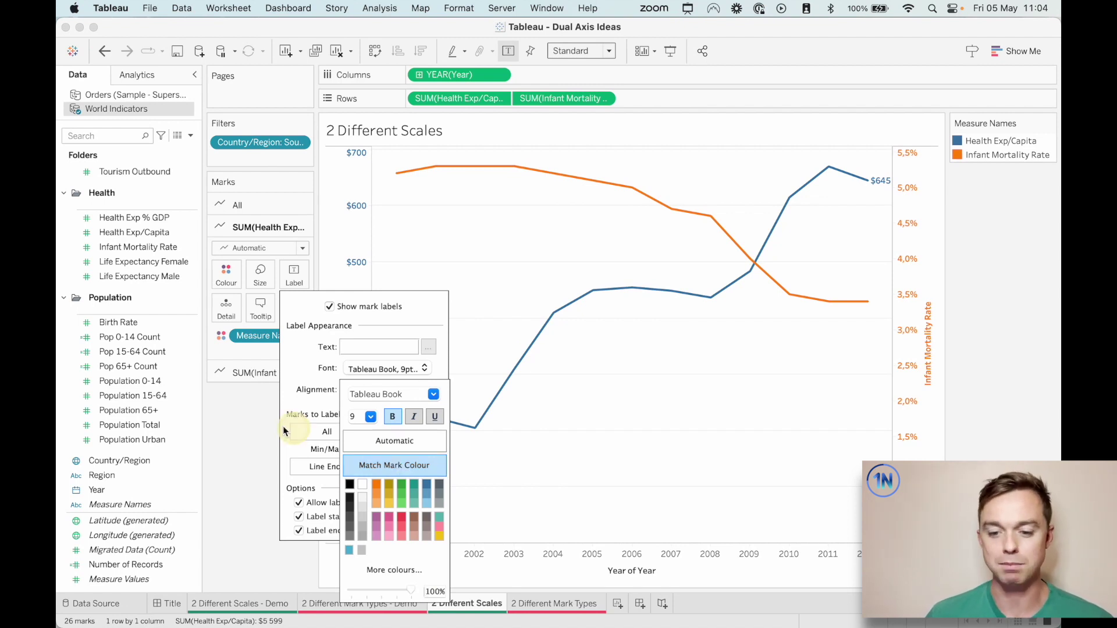
click(265, 432)
click(253, 379)
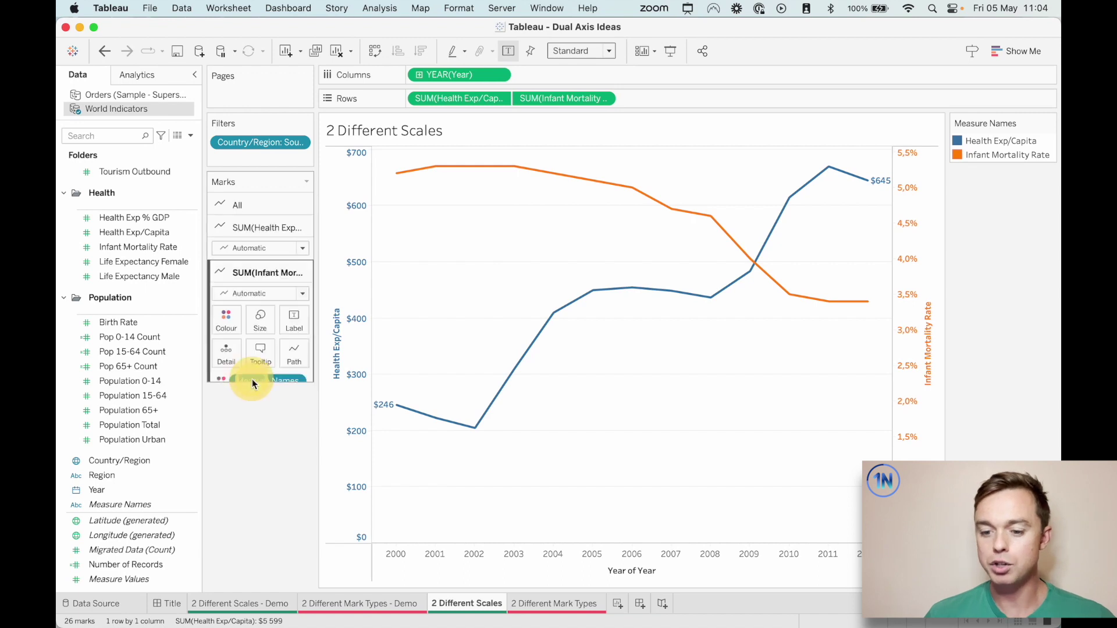
Label Infant Mortality Rate at line ends only, in the orange mark colour
click(294, 296)
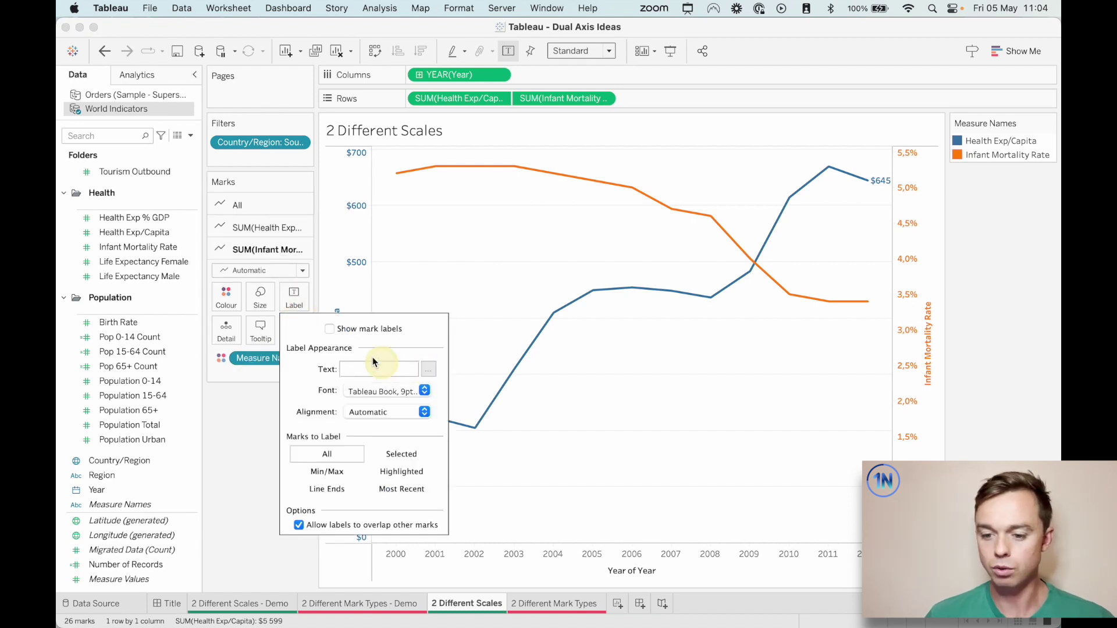
click(330, 329)
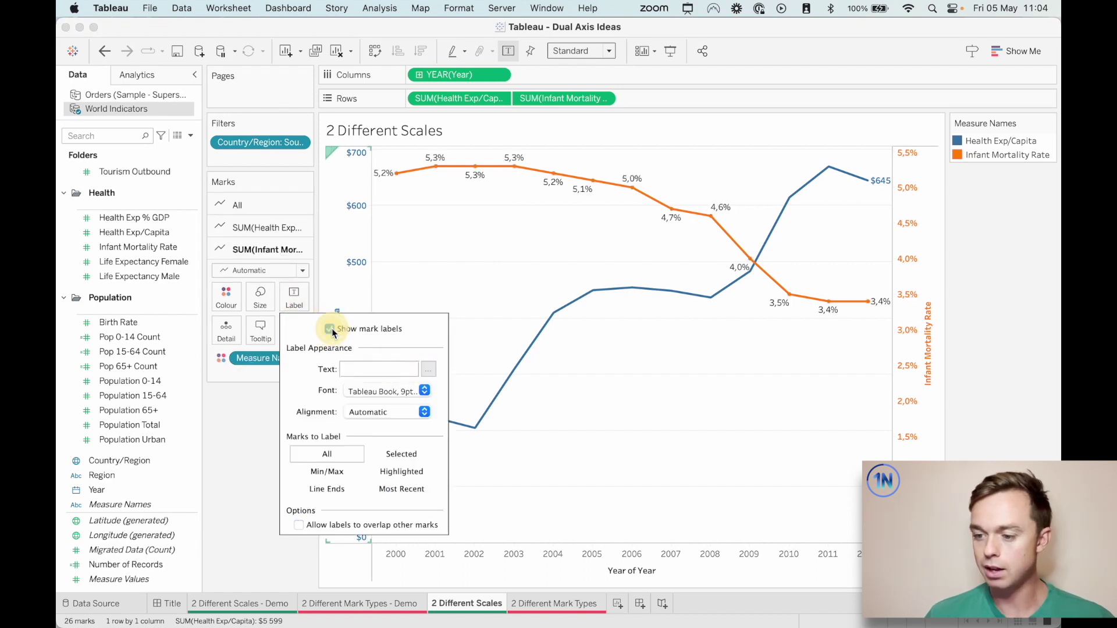
click(327, 488)
click(431, 392)
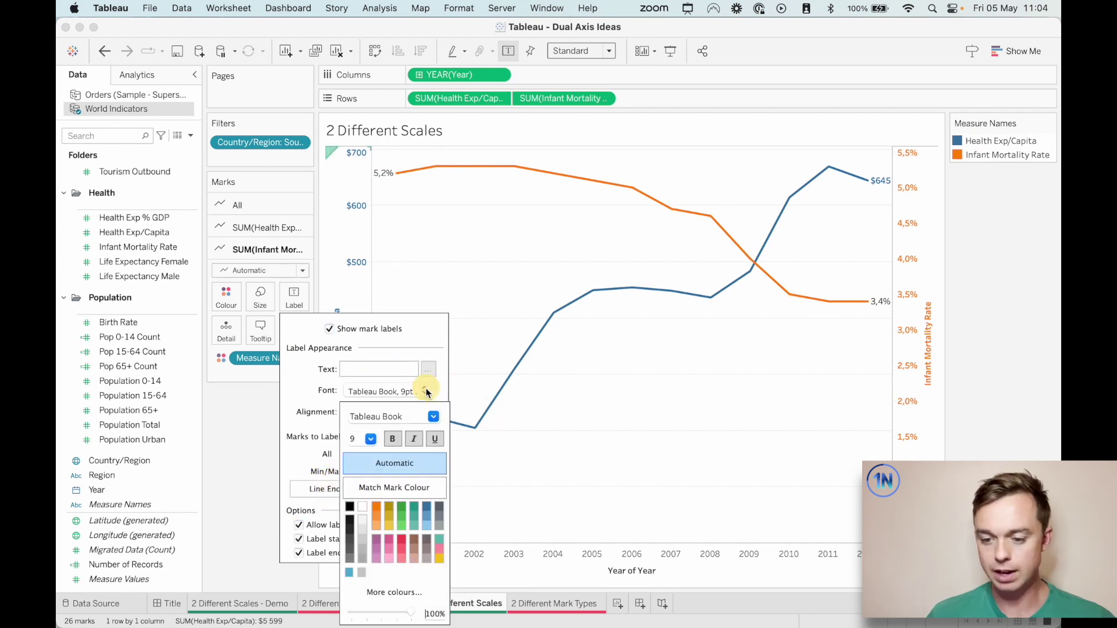
click(382, 485)
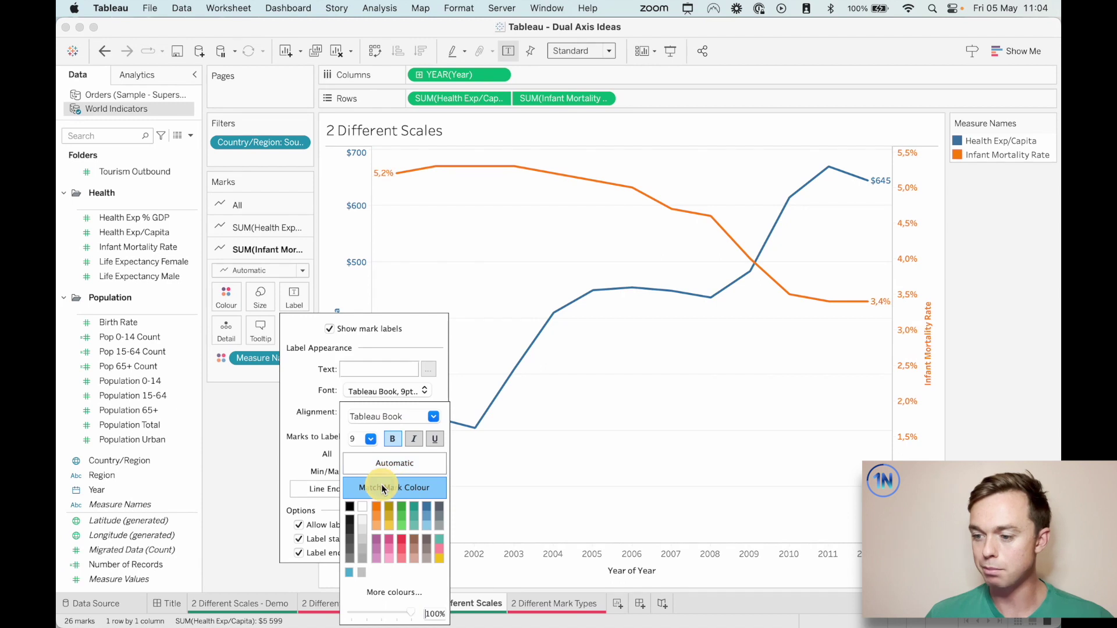
click(227, 426)
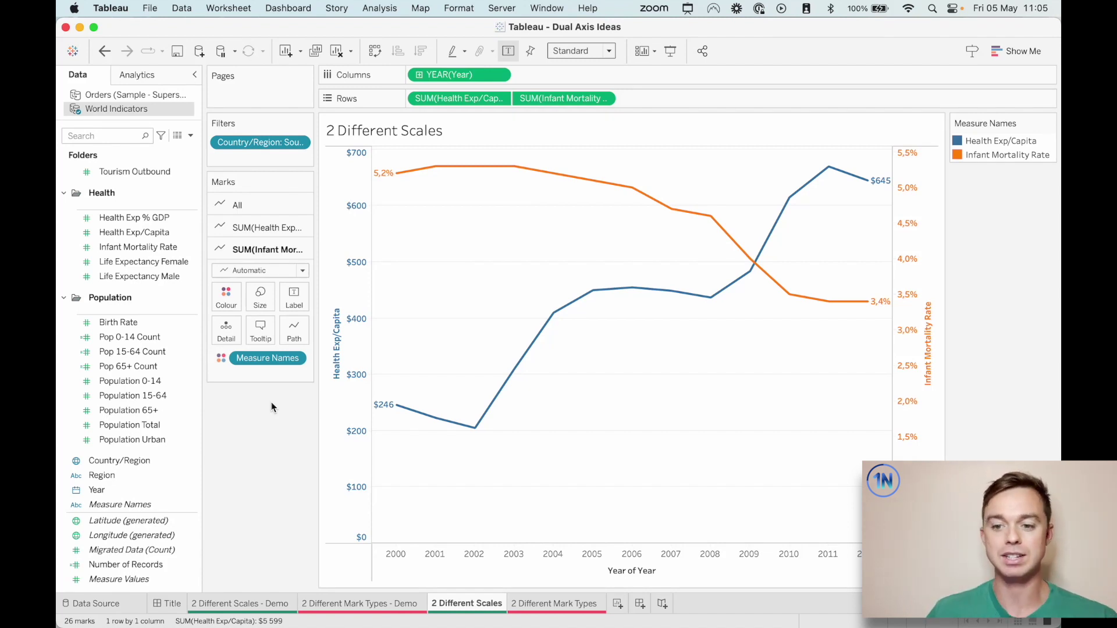
Replace the title with 'What is the relationship between Health Exp/Capita and the Infant Mortality Rate in'
click(494, 133)
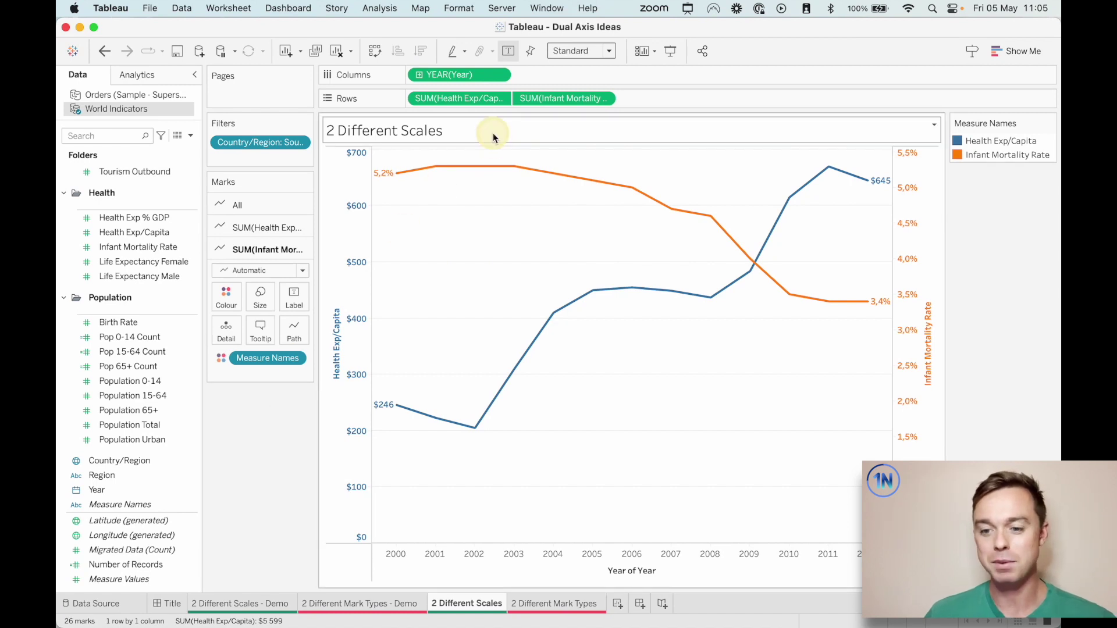
double_click(493, 133)
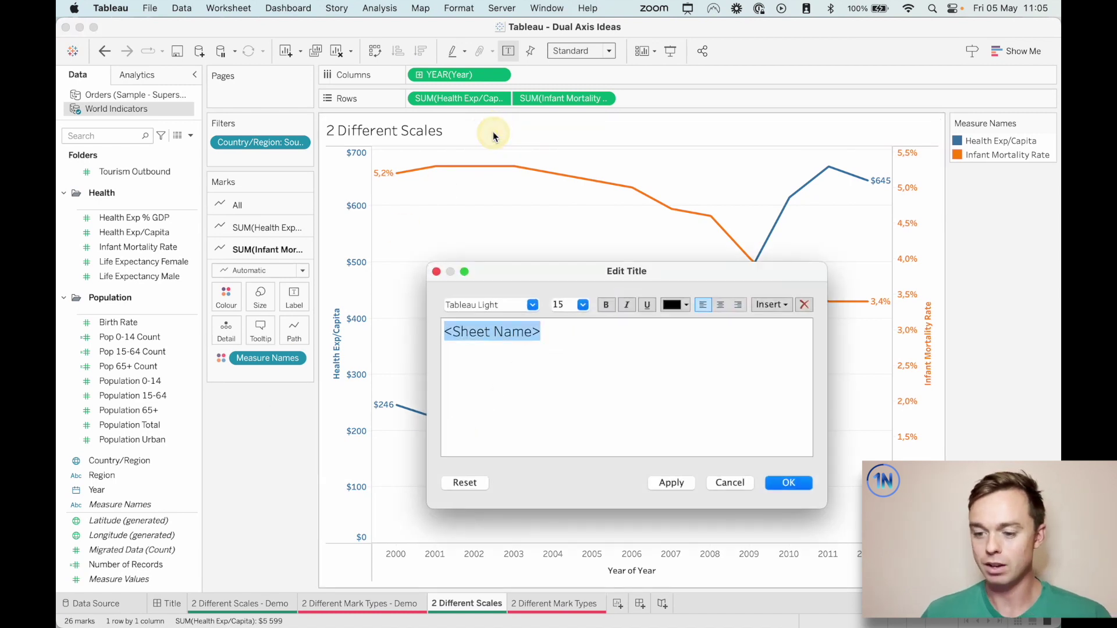
key(BackSpace)
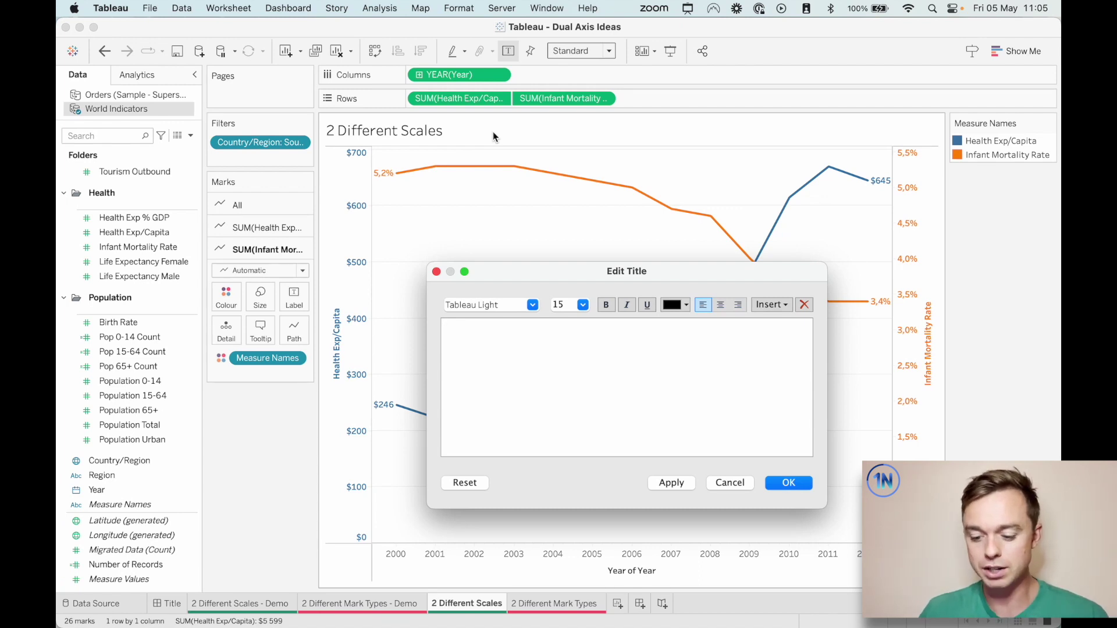
text(What is the relat)
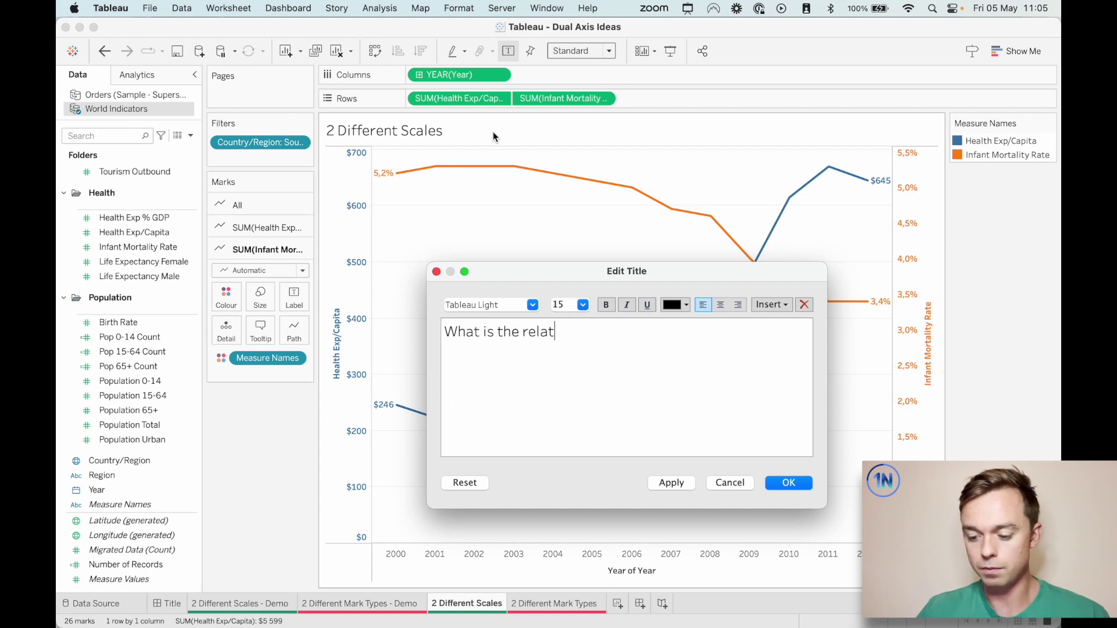
text(ionship between)
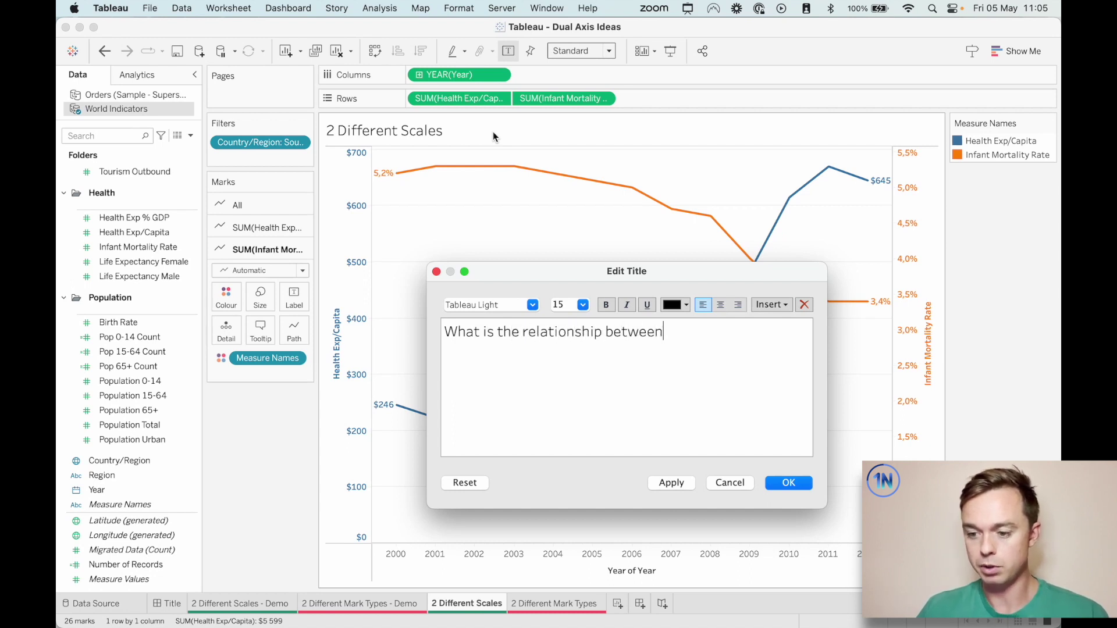
text( Health Expe)
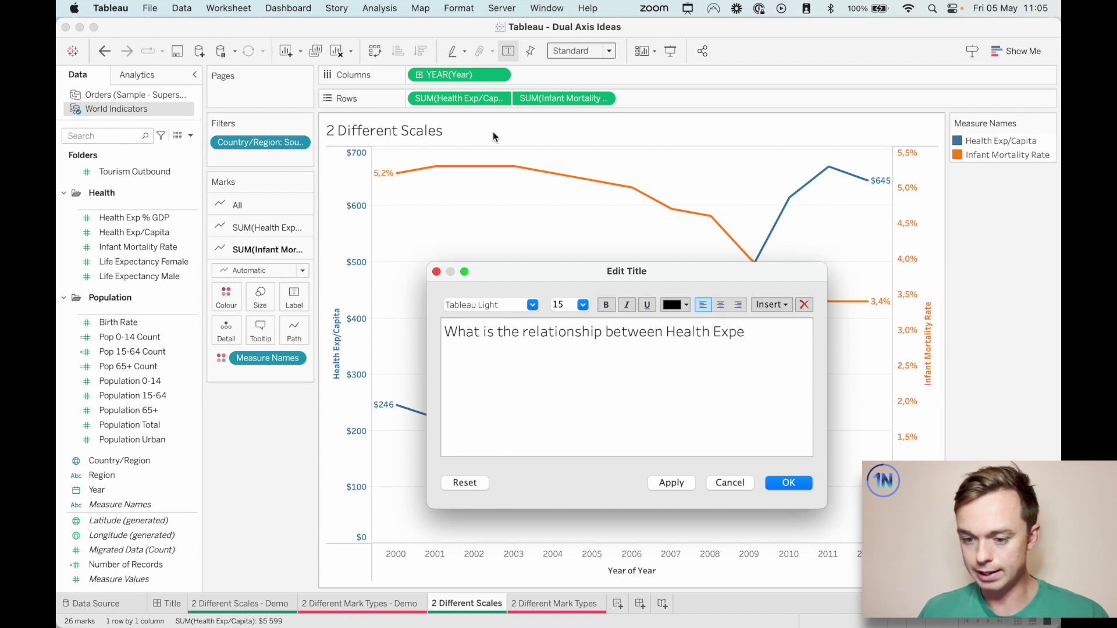
key(BackSpace)
text(/Capi)
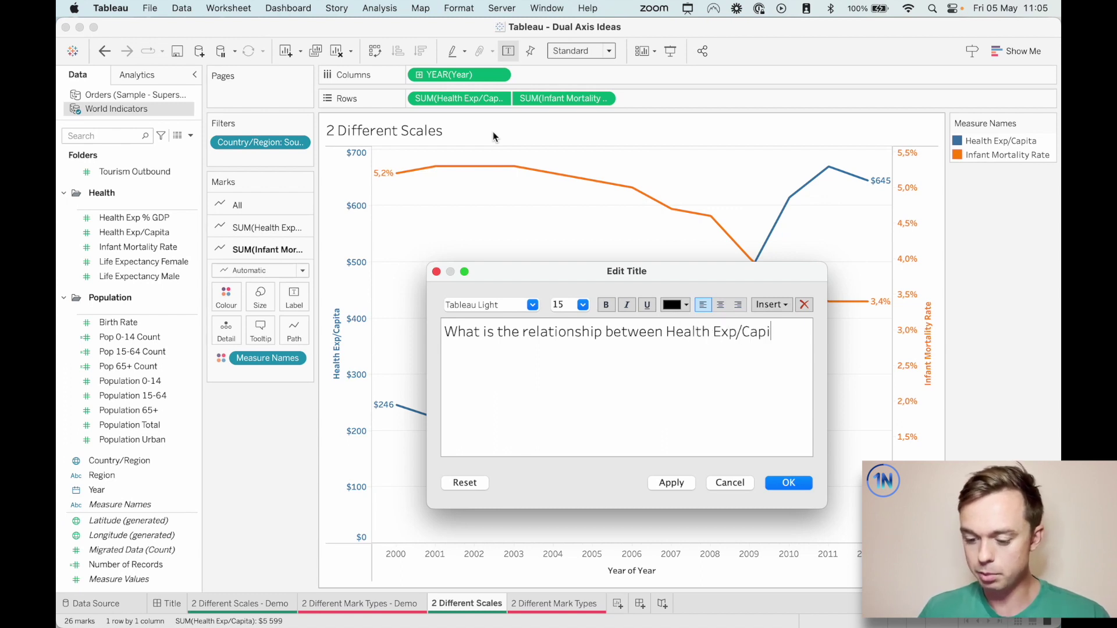
text(ta and )
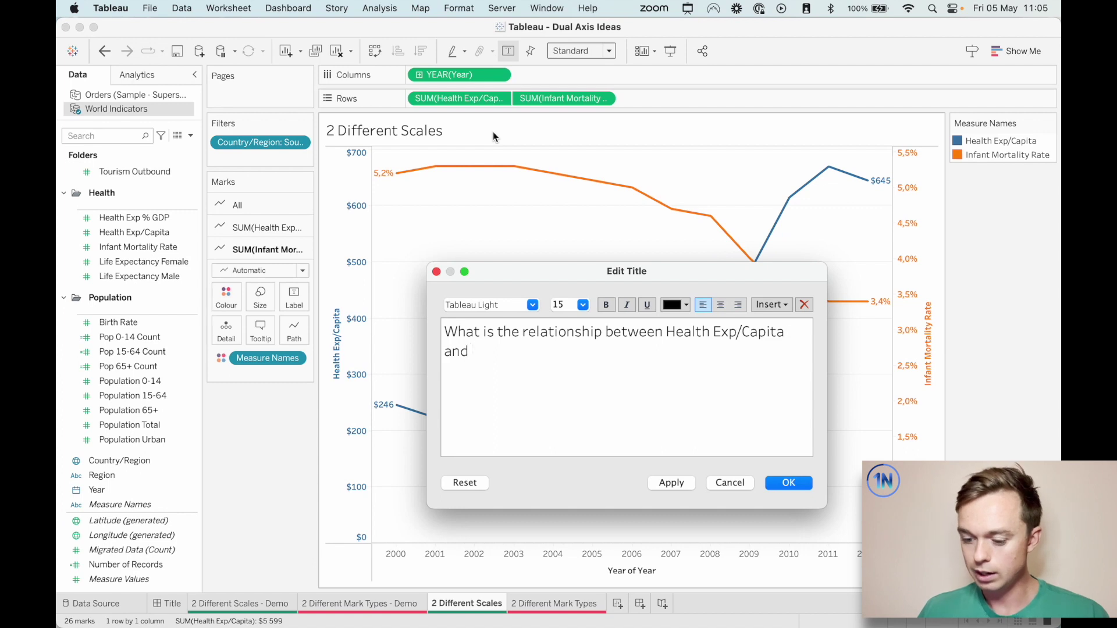
text(the Infan)
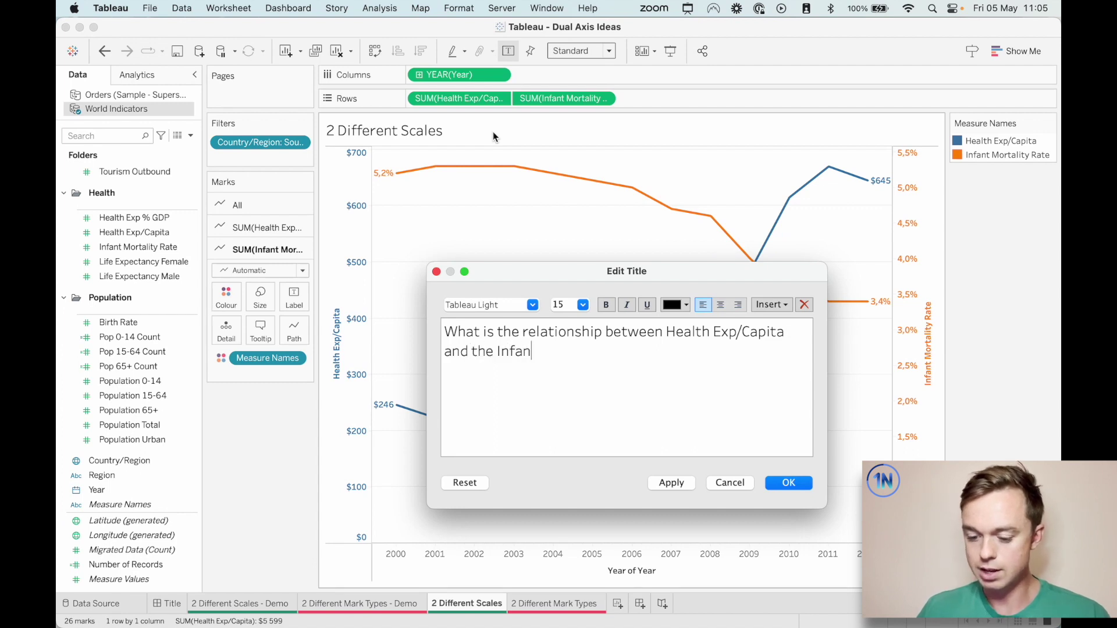
text(t Mortalit)
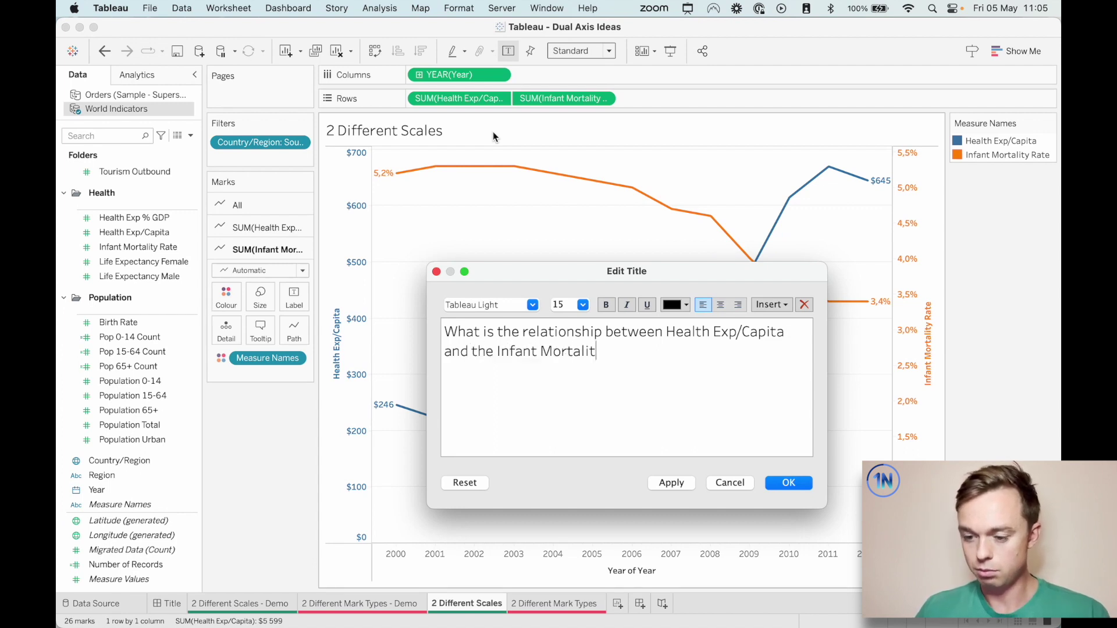
text(y Rate in South)
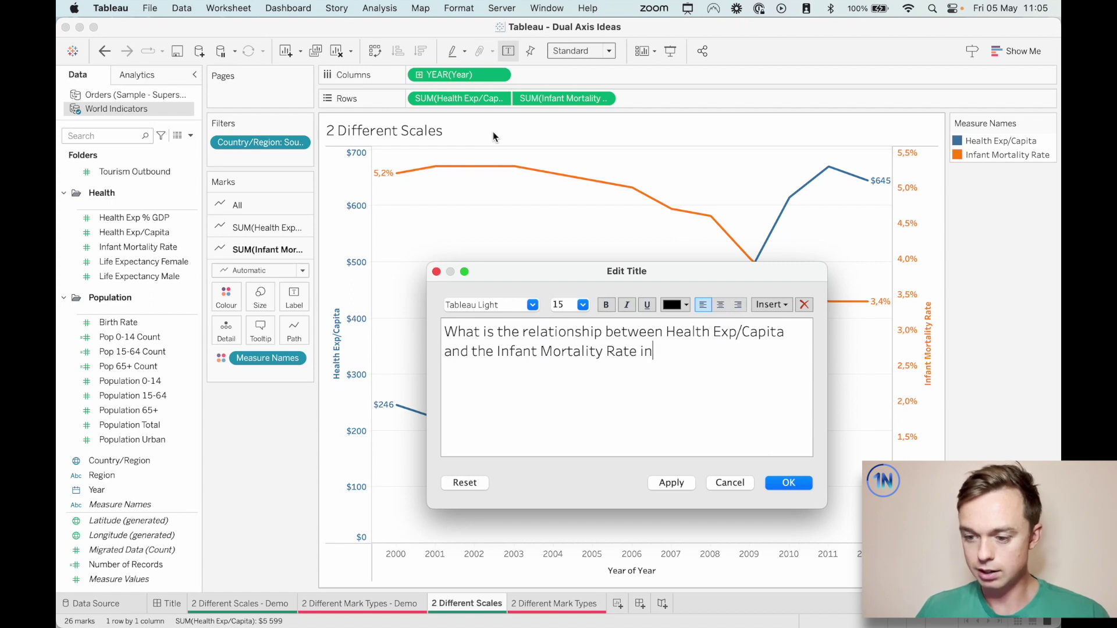
key(BackSpace)
key(BackSpace)
key(BackSpace)
key(BackSpace)
key(BackSpace)
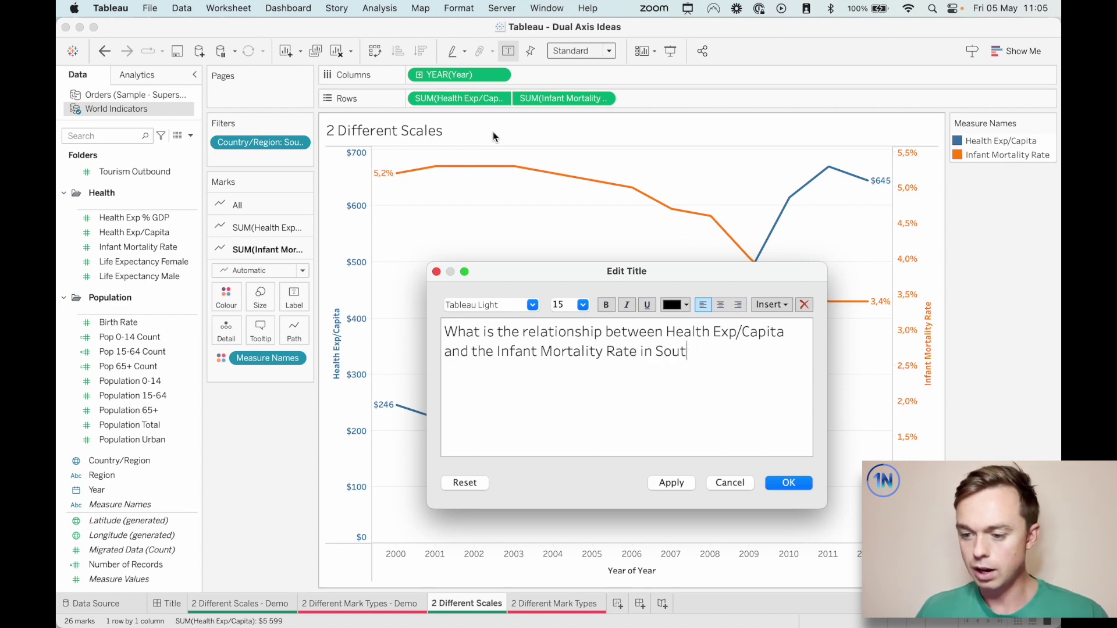
Insert the Country/Region field followed by '?' and make the field bold
click(772, 304)
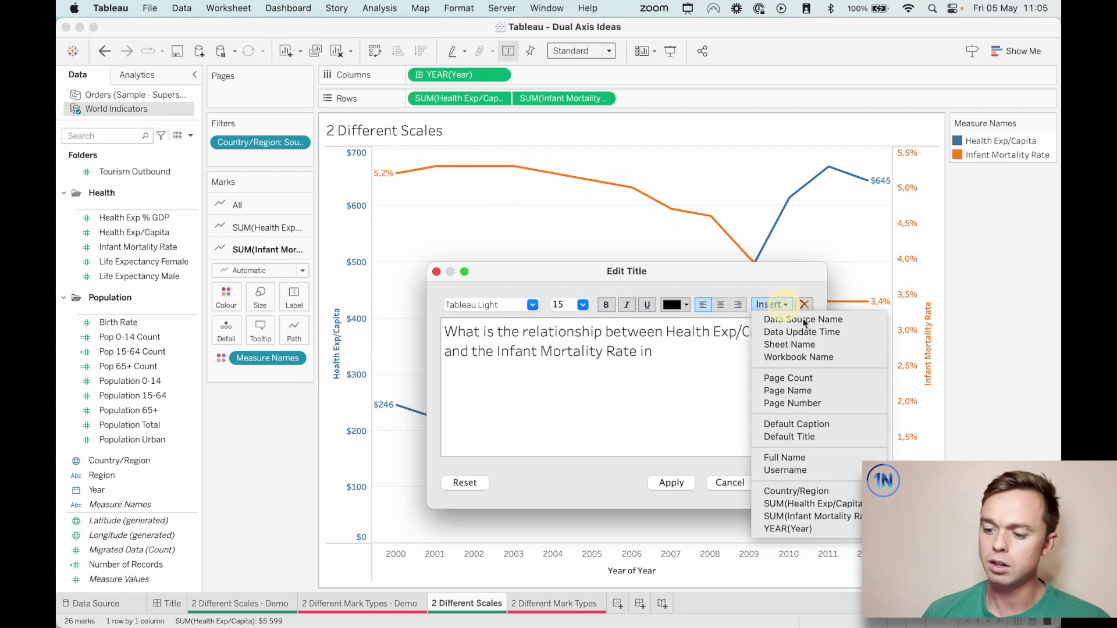
click(799, 490)
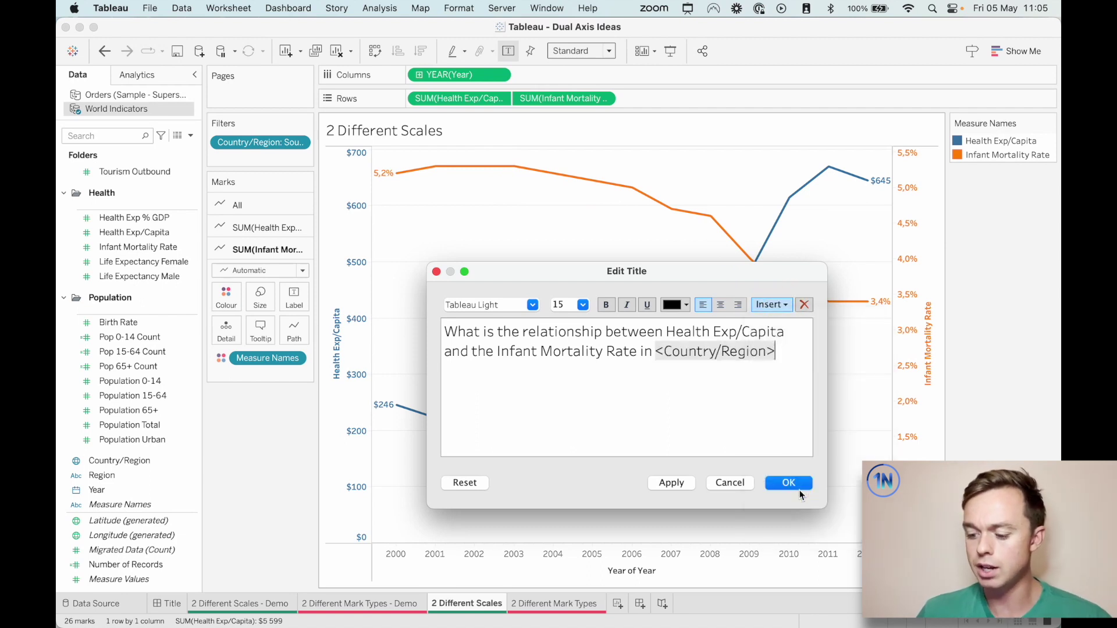
text(?)
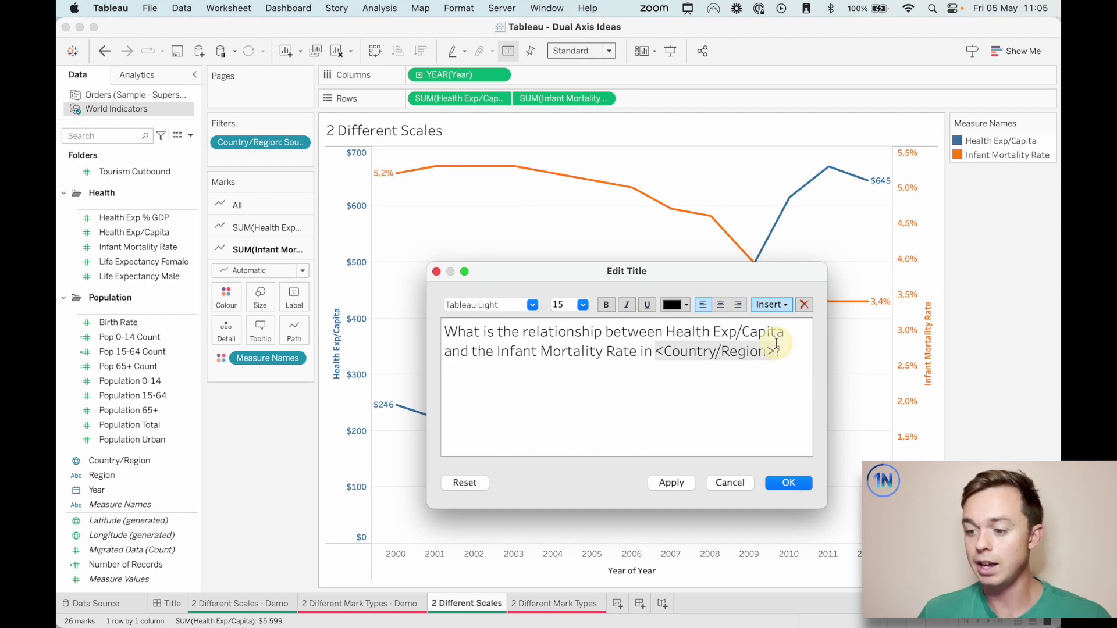
drag(776, 351, 659, 347)
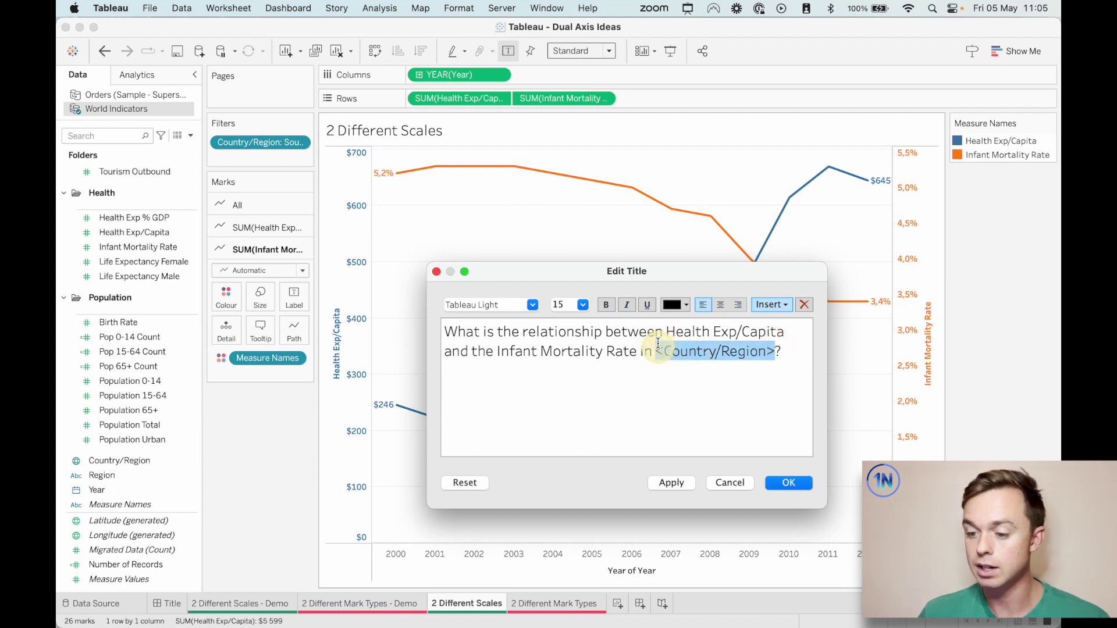
click(610, 305)
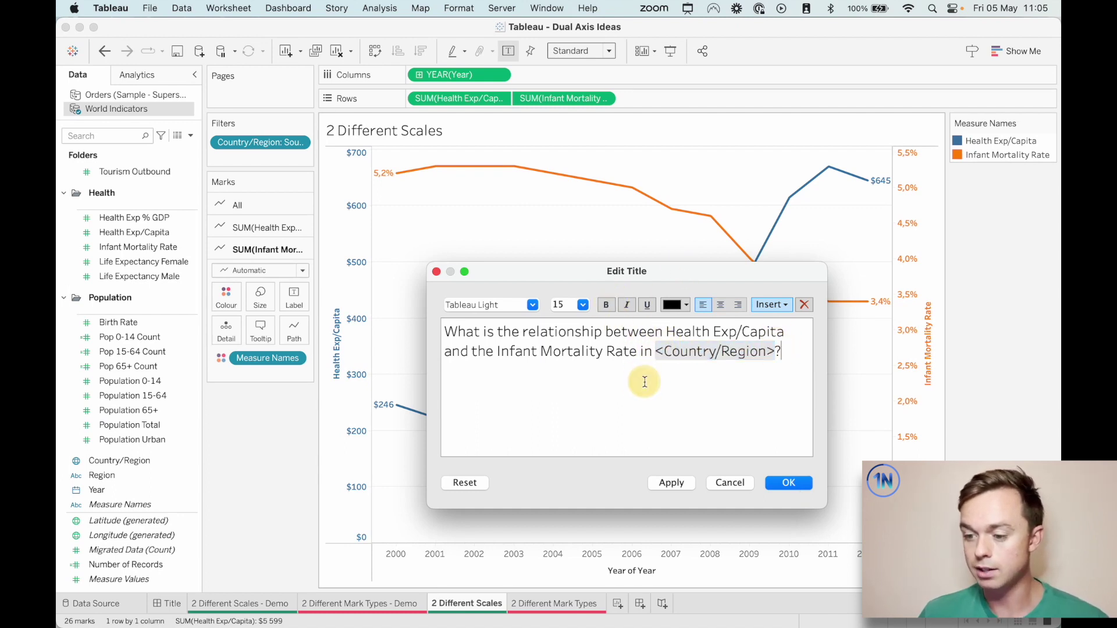
drag(656, 352, 775, 349)
click(605, 306)
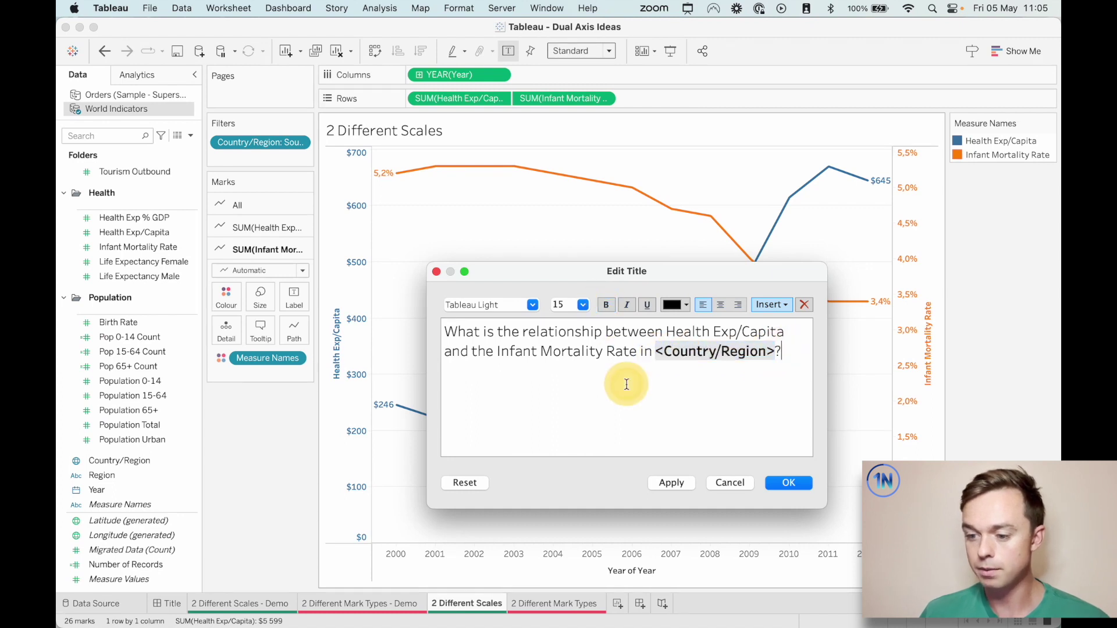
Make 'Health Exp/Capita' in the title bold blue
drag(666, 331, 781, 330)
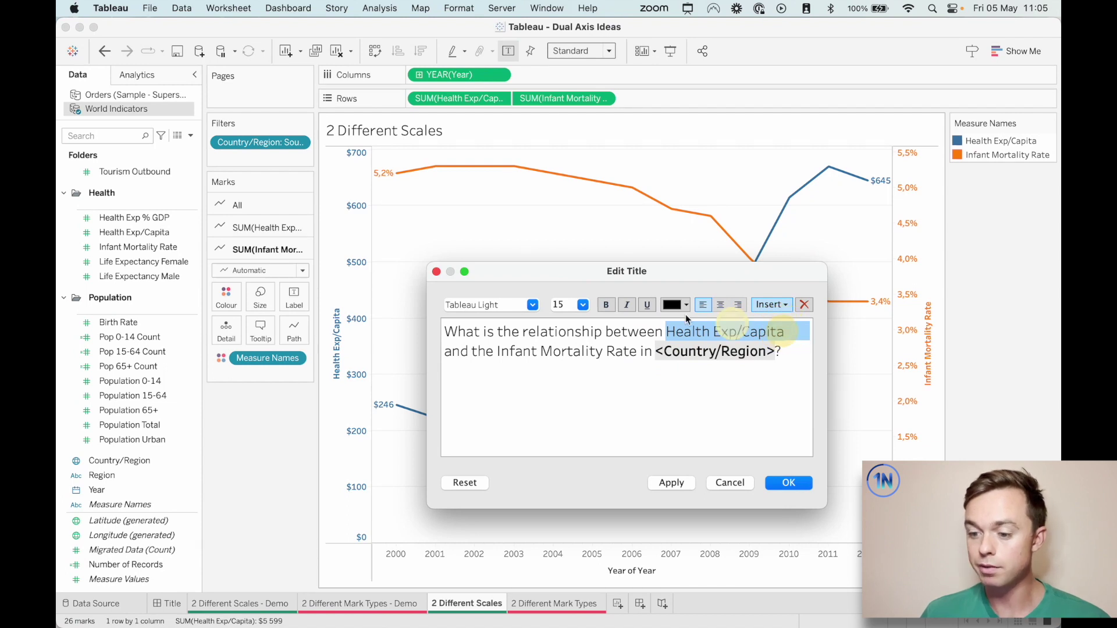
click(605, 305)
click(682, 307)
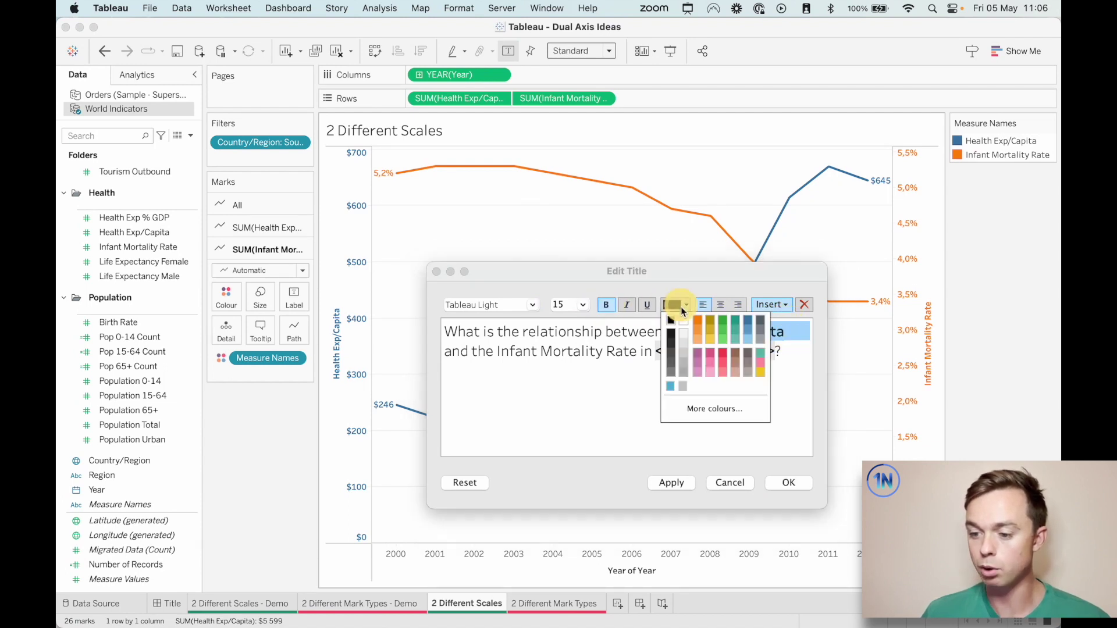
click(742, 321)
click(588, 384)
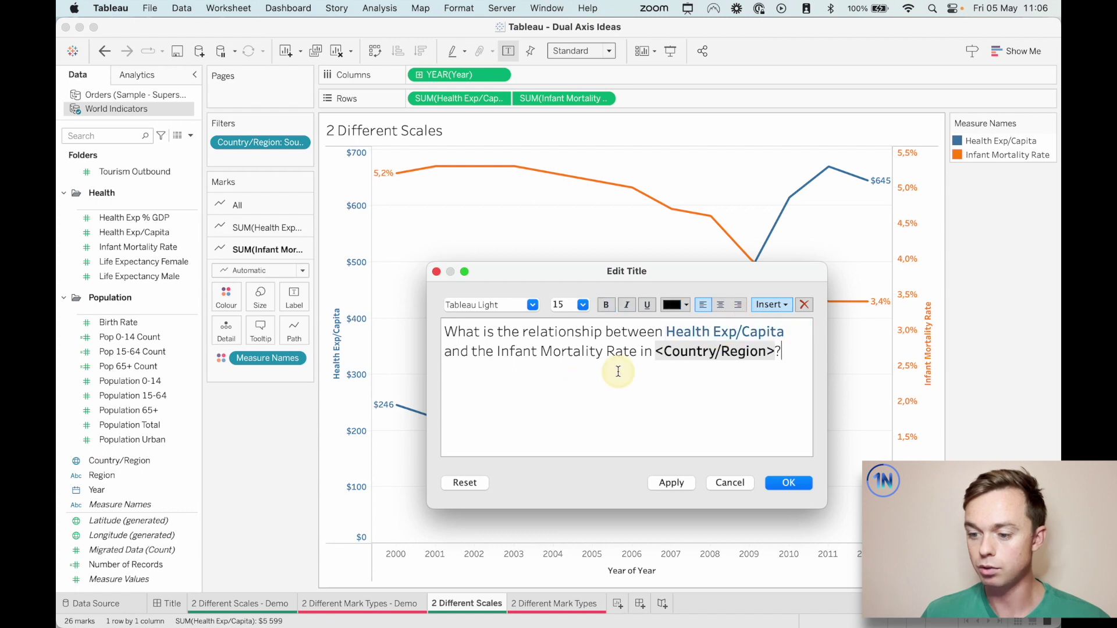
Make 'Infant Mortality Rate' bold orange and apply the new title
drag(638, 353, 495, 356)
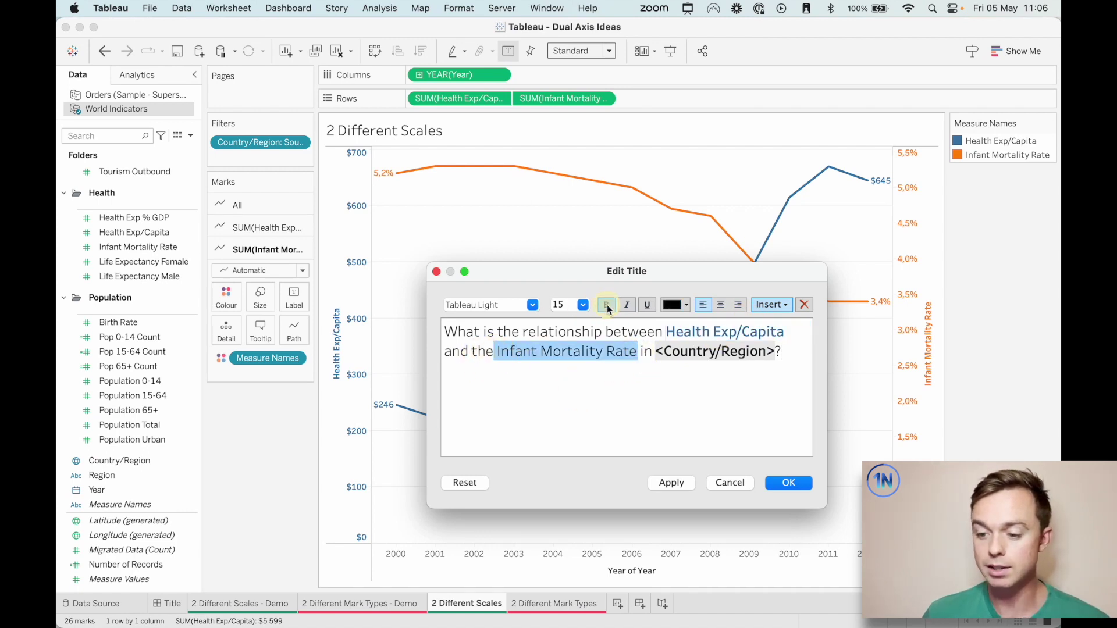
click(606, 305)
click(678, 306)
click(700, 324)
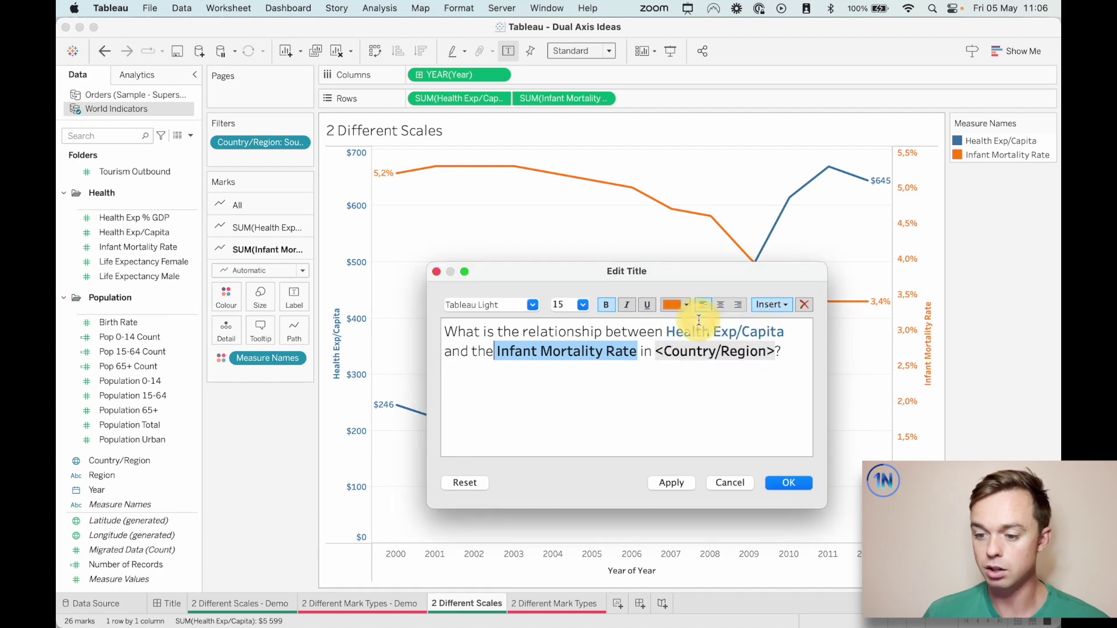
click(575, 407)
click(768, 494)
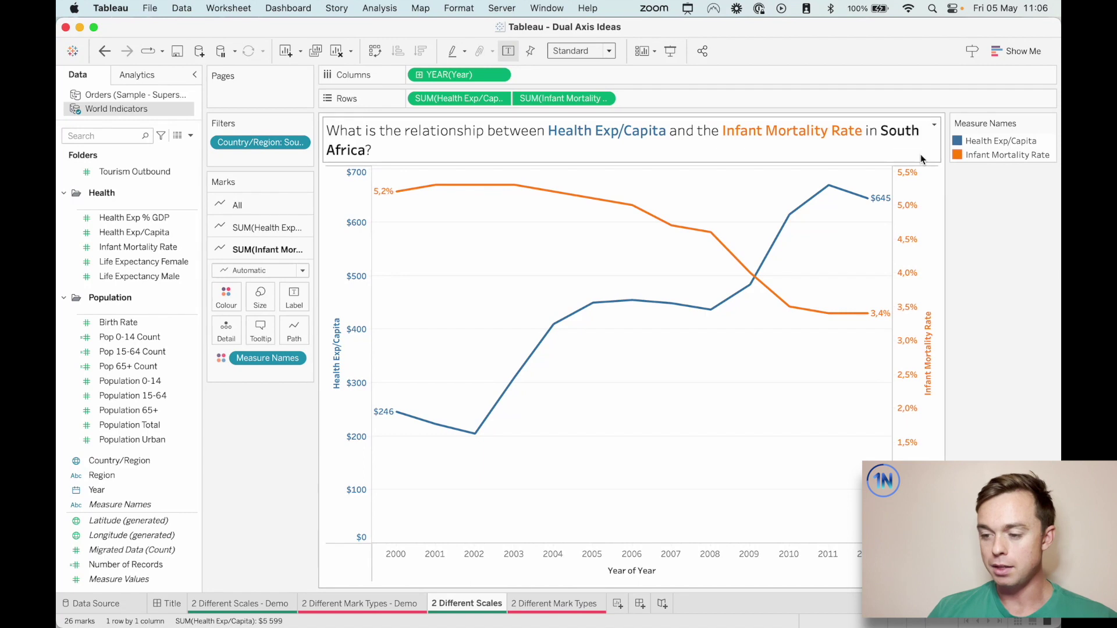
click(982, 202)
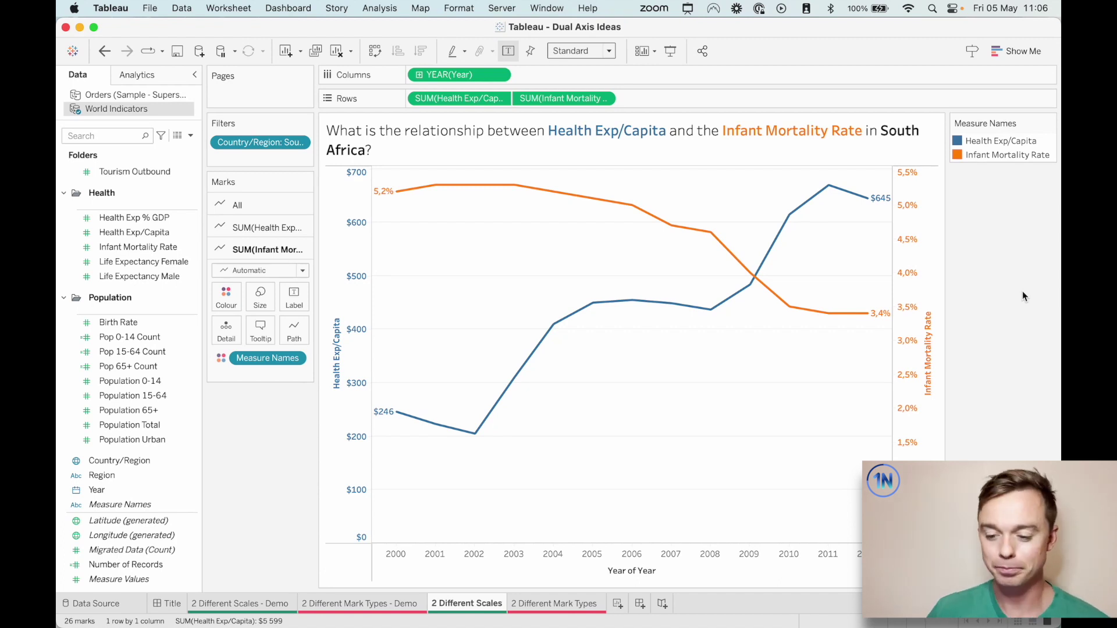
click(396, 603)
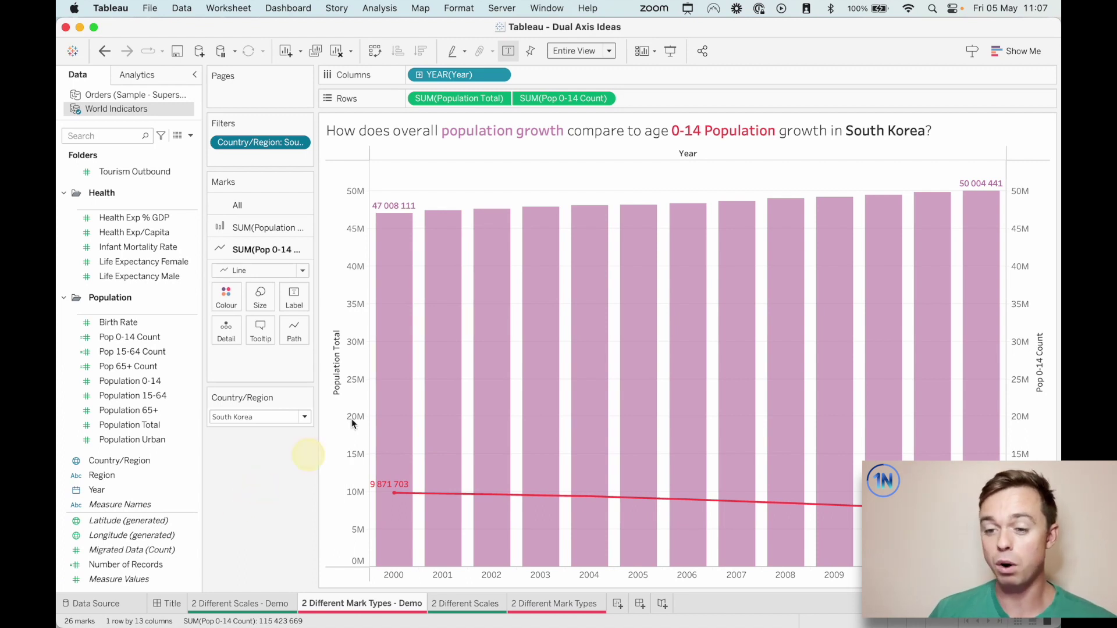
Go to the empty '2 Different Mark Types' worksheet
mouse_move(589, 332)
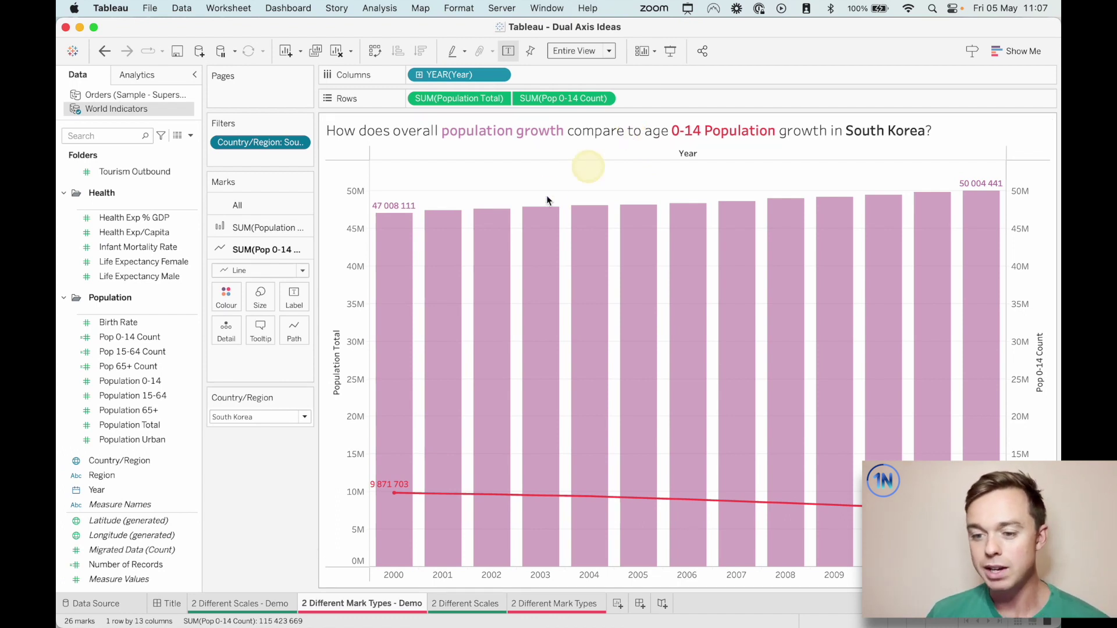
mouse_move(991, 297)
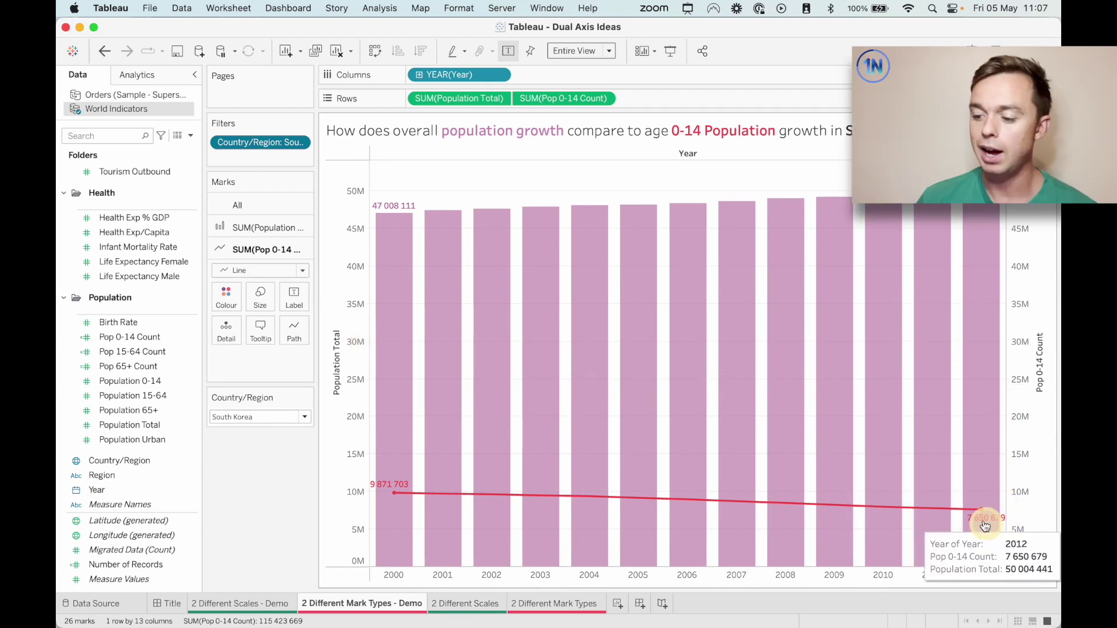
mouse_move(382, 489)
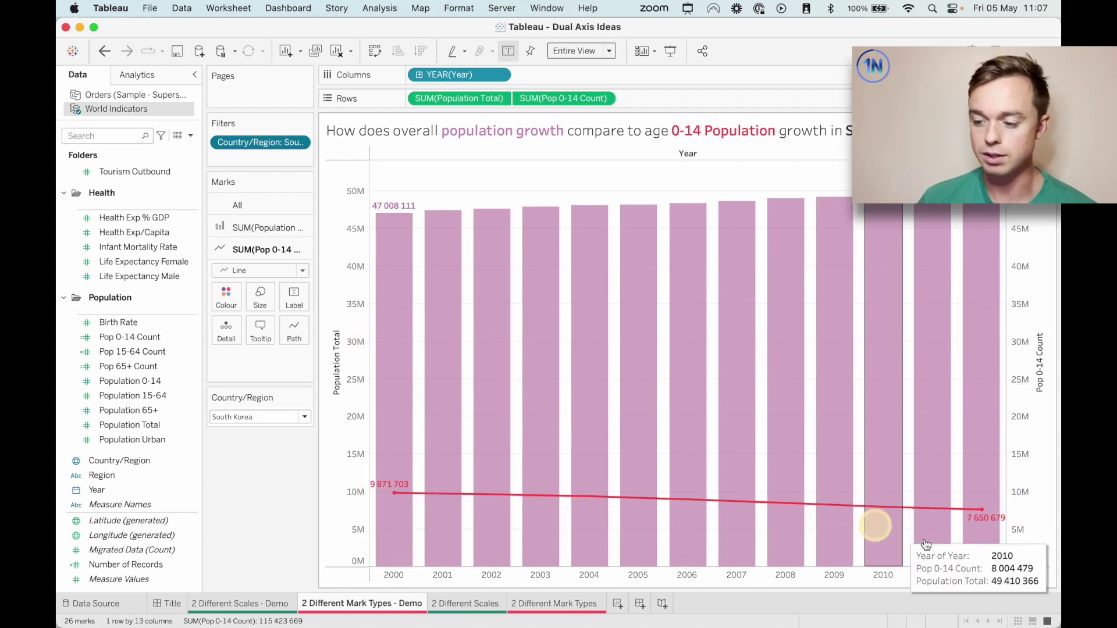
mouse_move(980, 523)
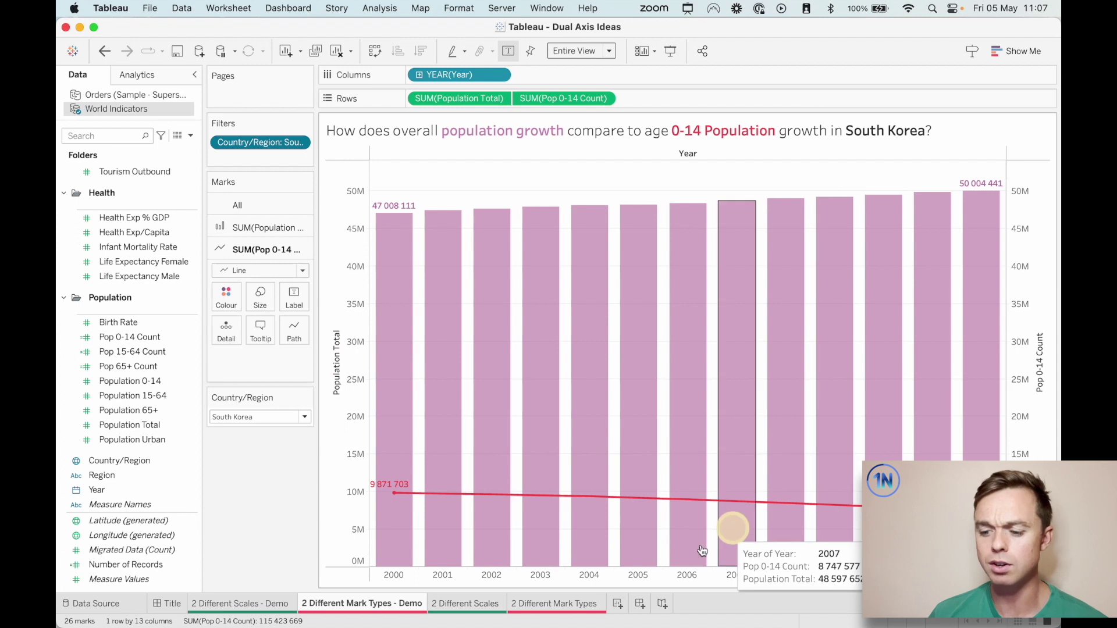
click(556, 604)
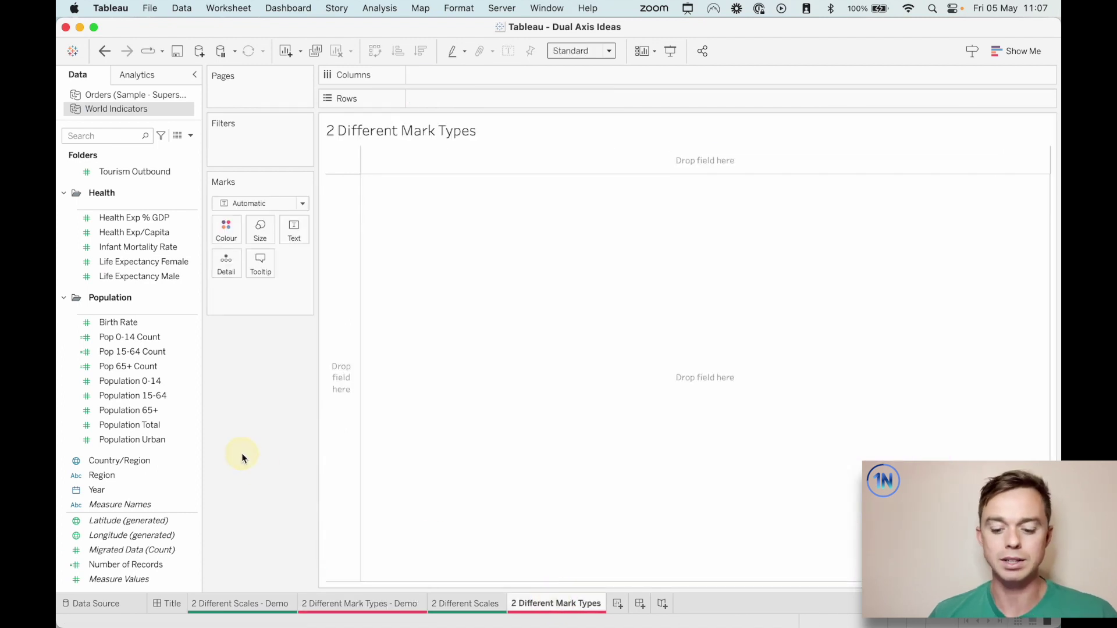
Plot Population Total in Rows against continuous YEAR(Year) in Columns as a line
click(166, 489)
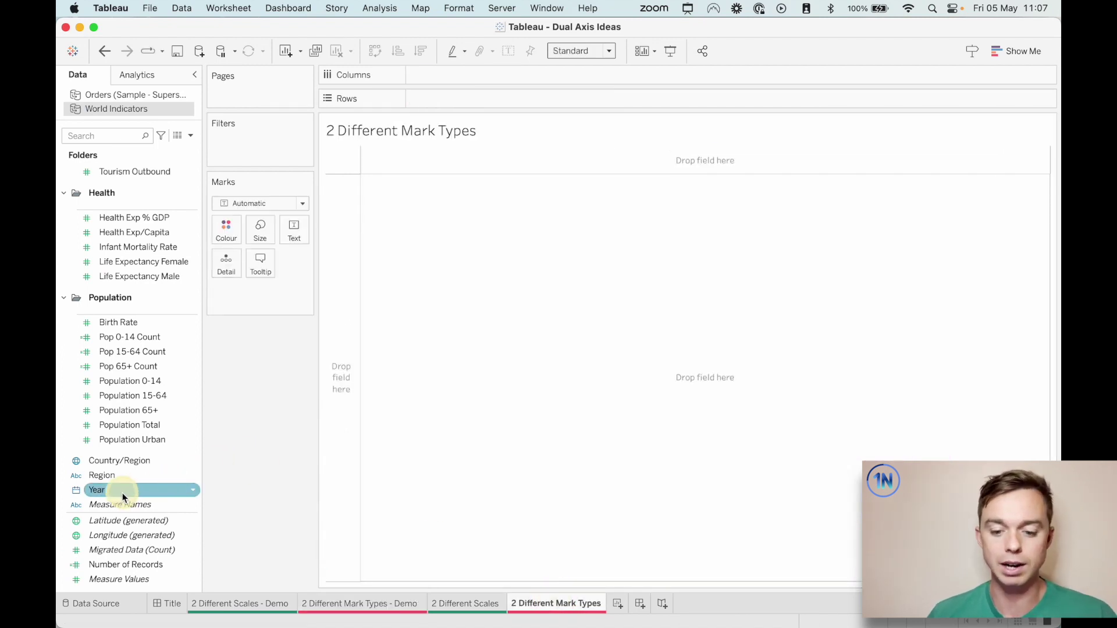
drag(123, 493, 460, 79)
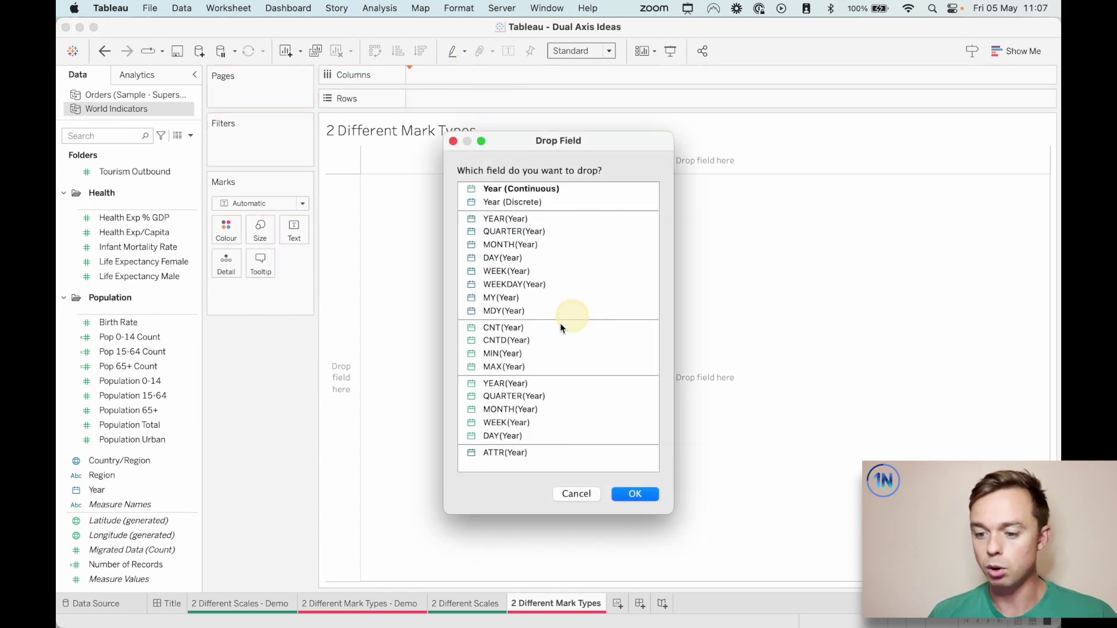
click(522, 385)
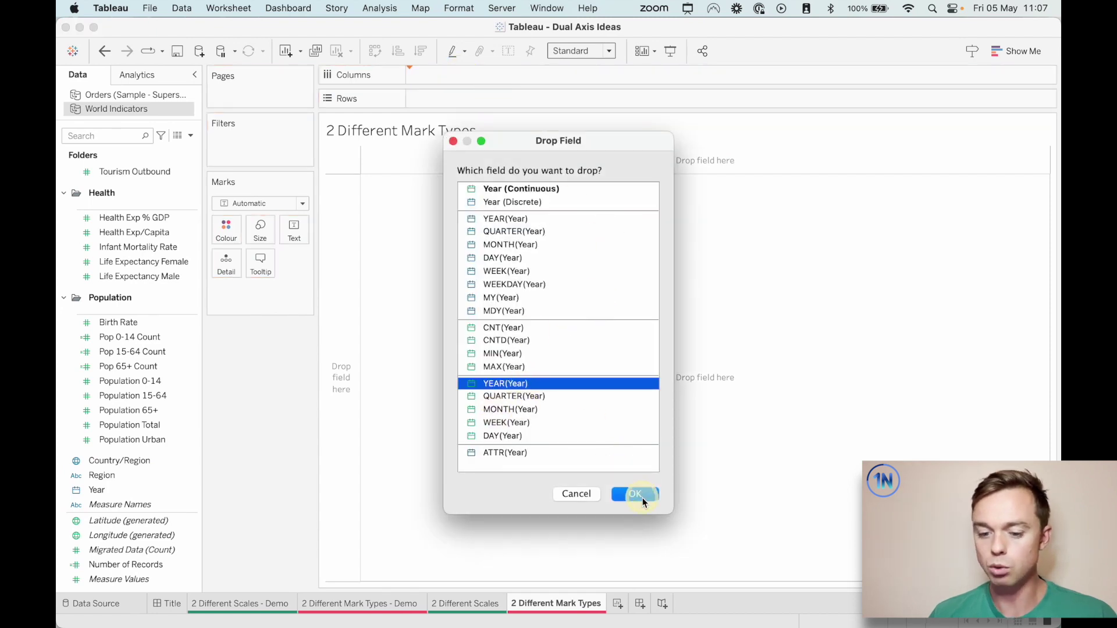
click(640, 493)
click(160, 429)
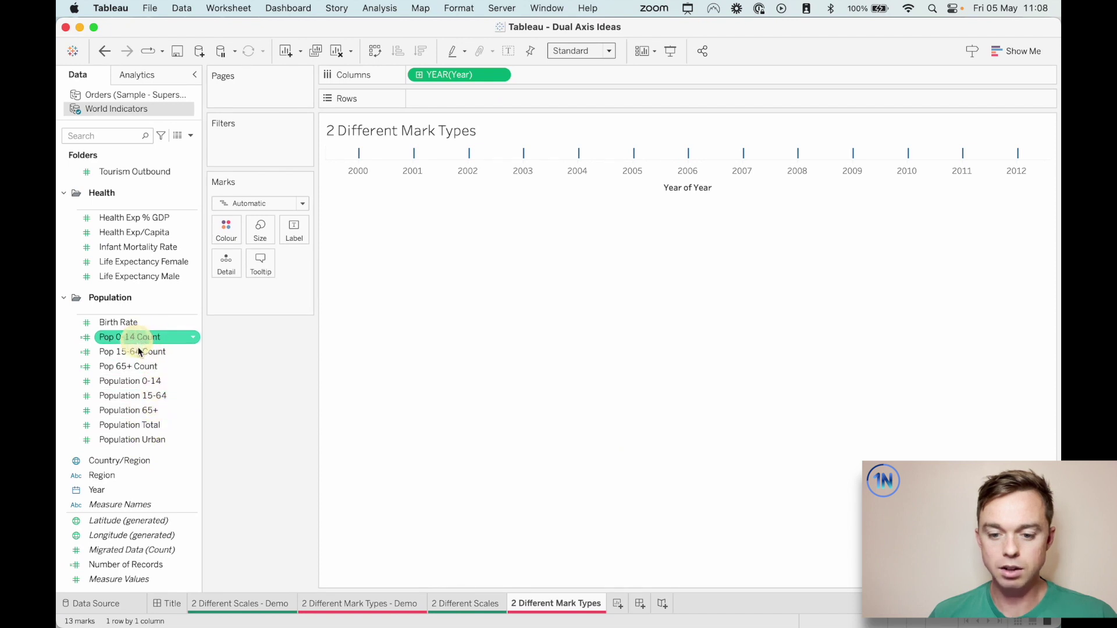
drag(145, 425, 479, 103)
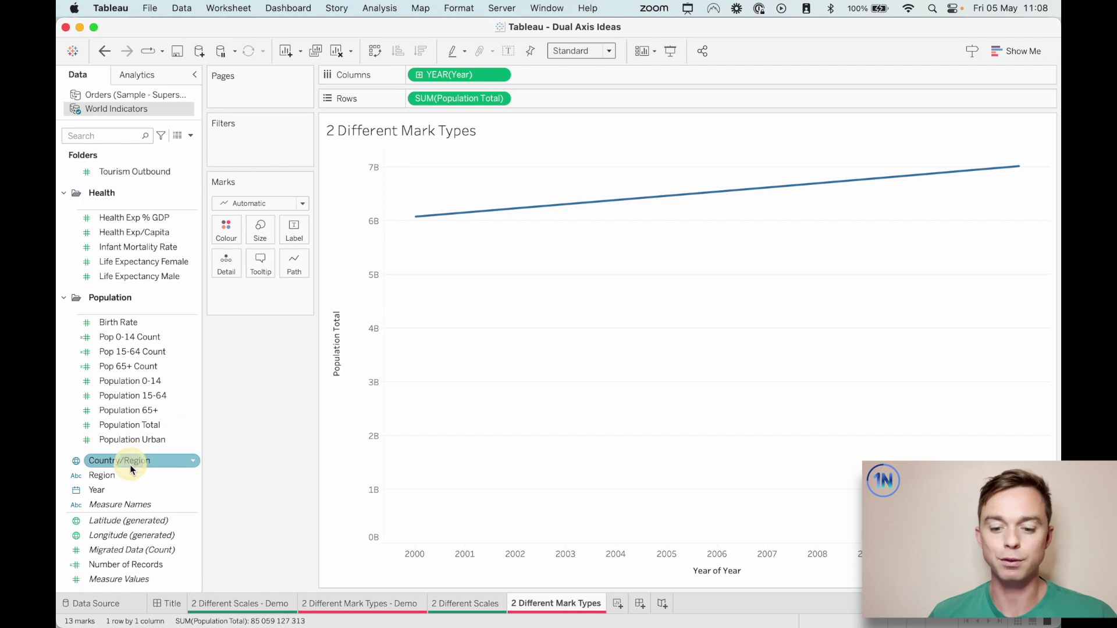
Filter Country/Region to show only South Korea
drag(131, 468, 256, 145)
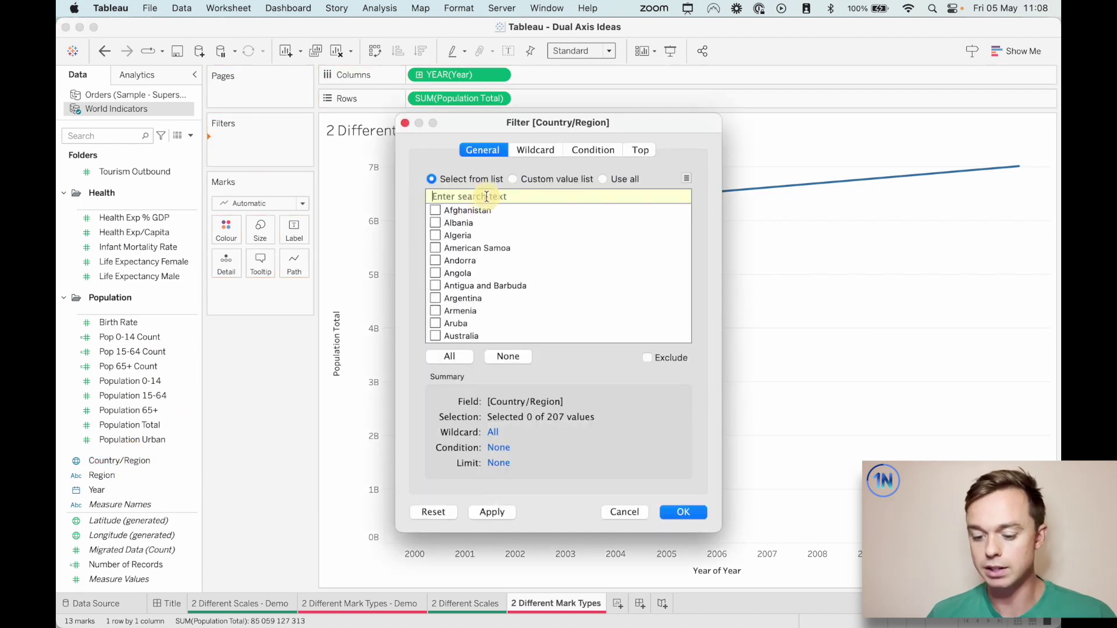
text(south)
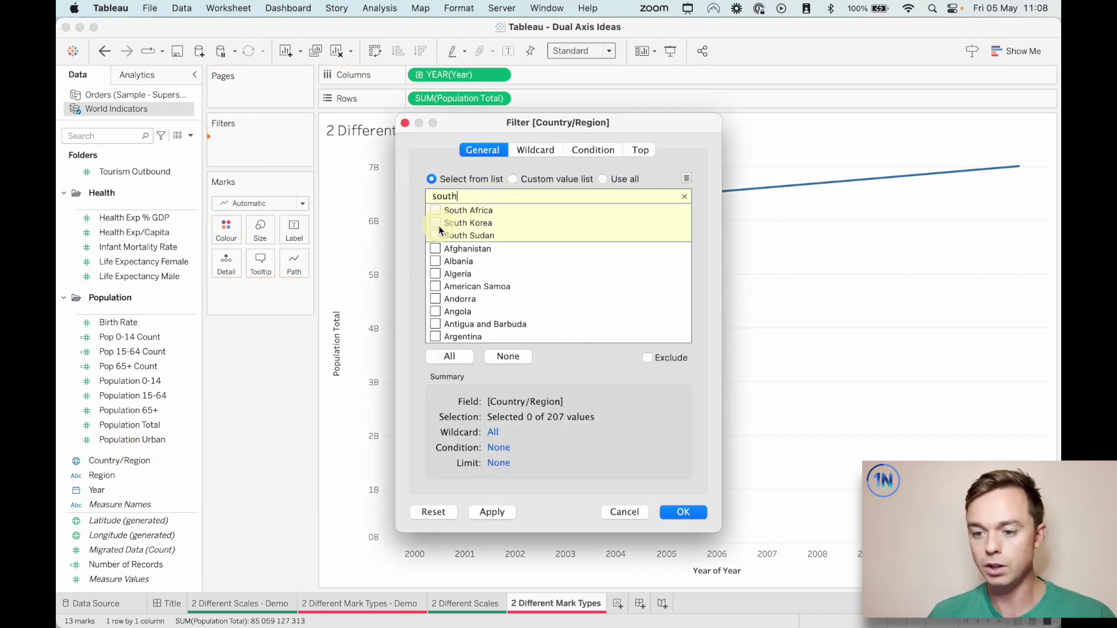
click(684, 512)
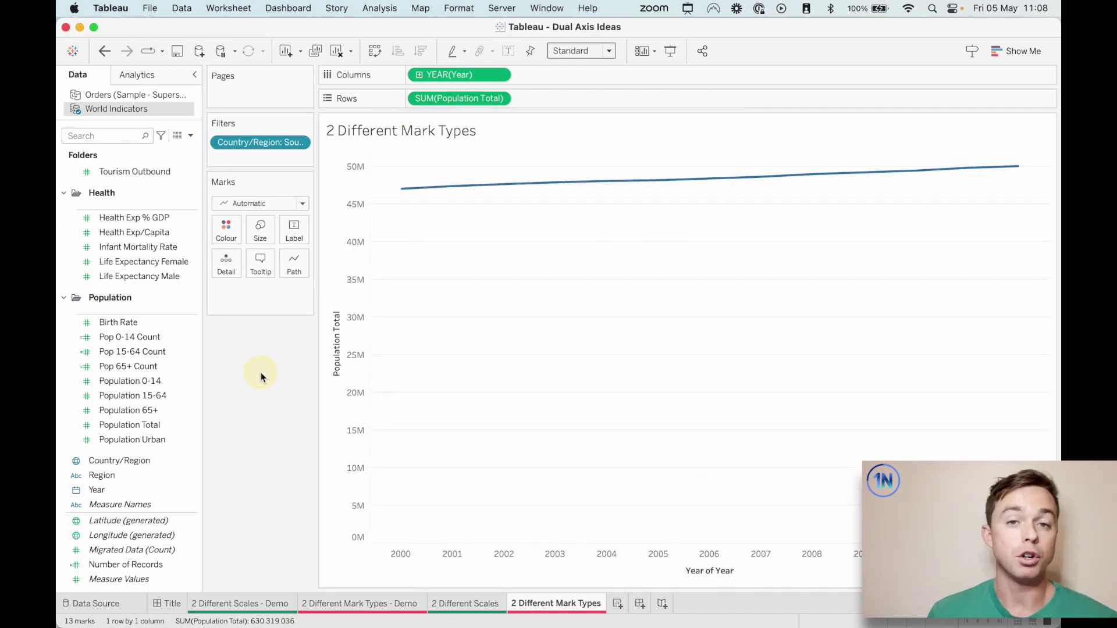
Drop Pop 0-14 Count on the view's right edge as a second axis
click(141, 339)
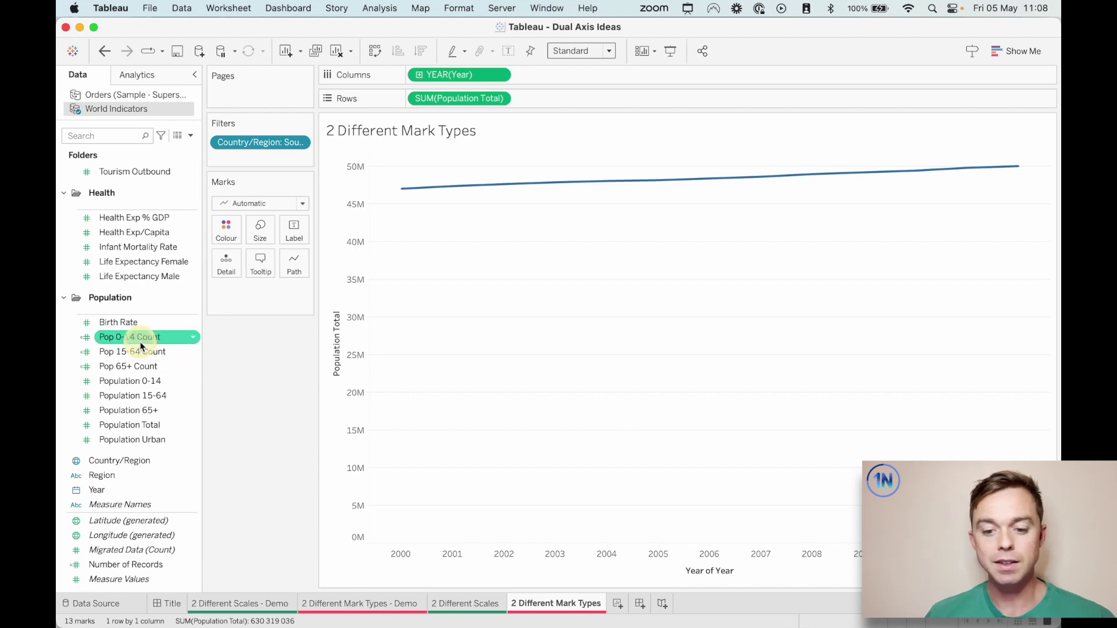
drag(142, 346, 600, 369)
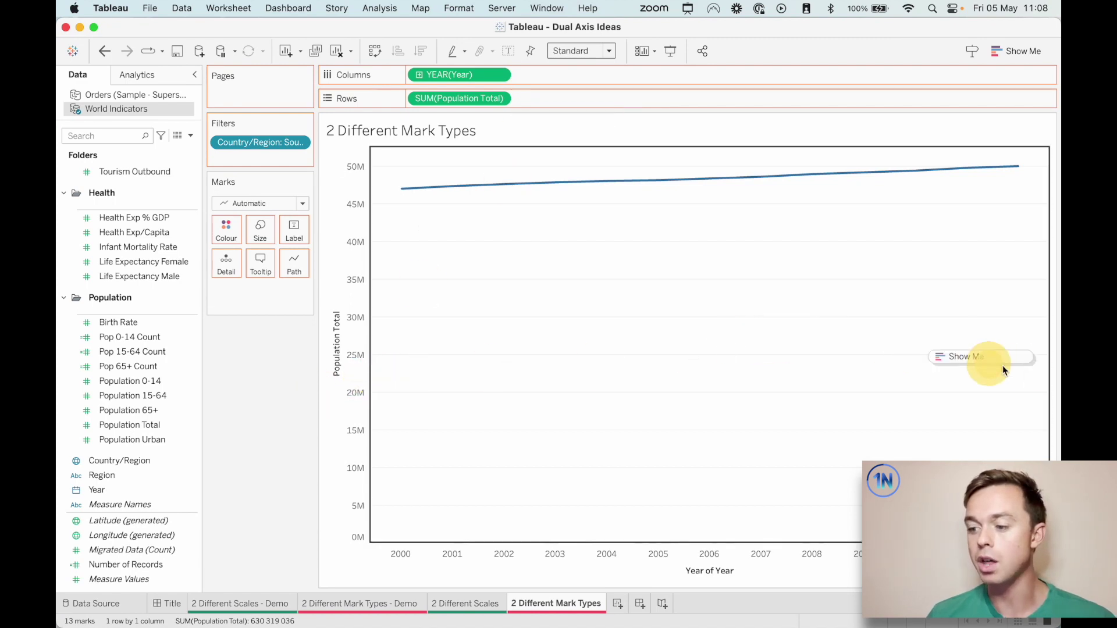
drag(1003, 368, 1040, 347)
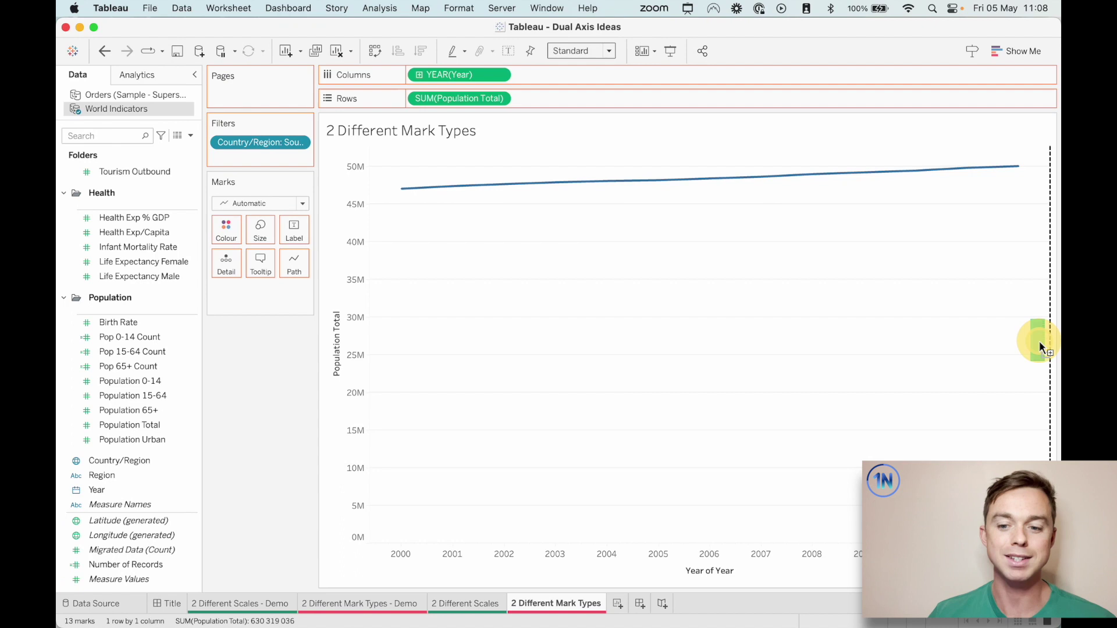
drag(1039, 342, 1039, 342)
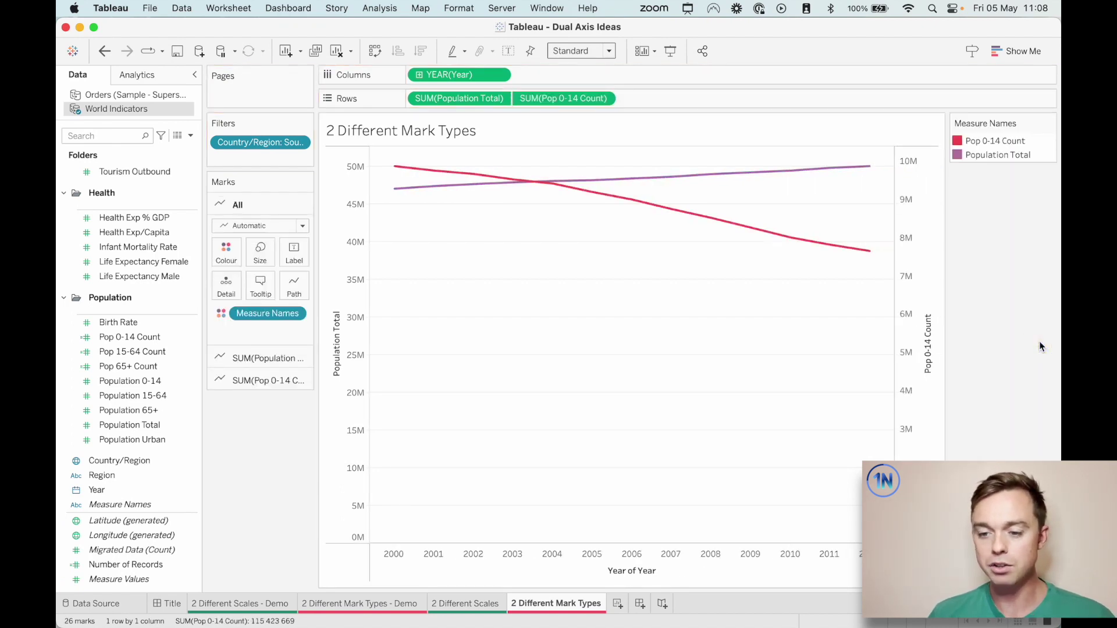
Annotate the two row fields and the left and right axes on screen, then clear the annotations
key(super+shift+a)
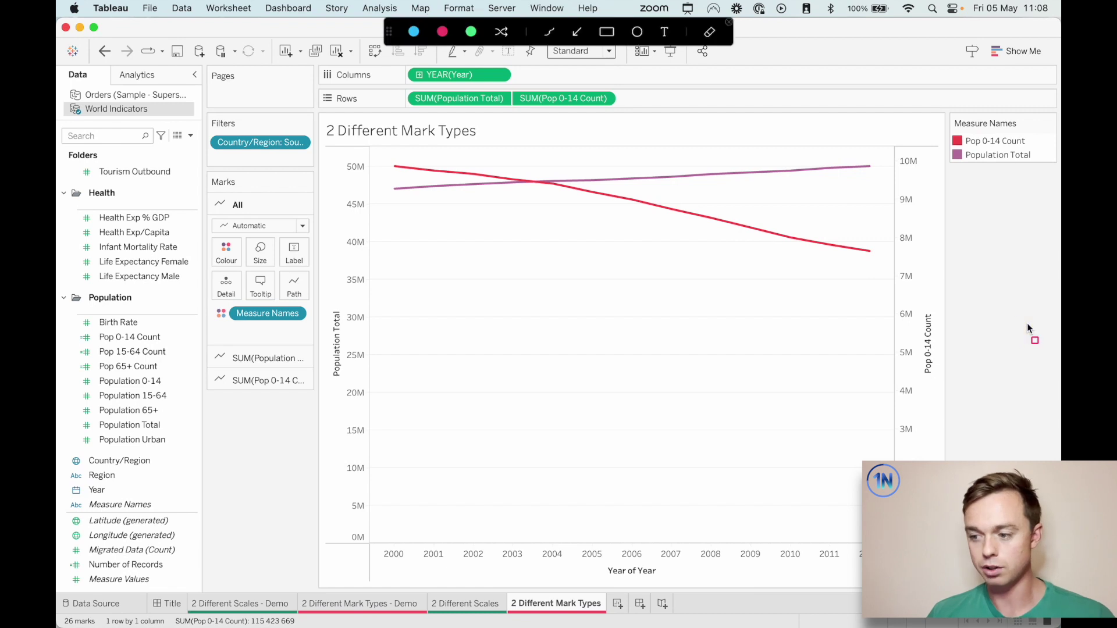
drag(497, 86, 527, 111)
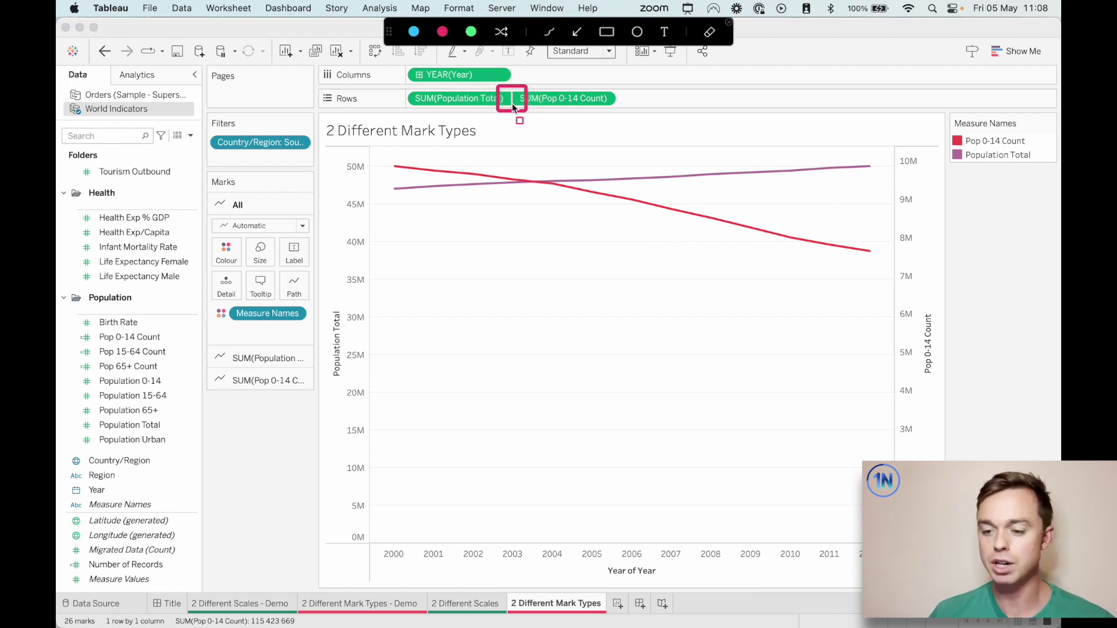
mouse_move(319, 146)
mouse_down()
mouse_move(349, 498)
mouse_move(375, 562)
mouse_move(371, 546)
mouse_up()
mouse_move(889, 137)
mouse_down()
mouse_move(901, 444)
mouse_move(916, 468)
mouse_move(942, 470)
mouse_up()
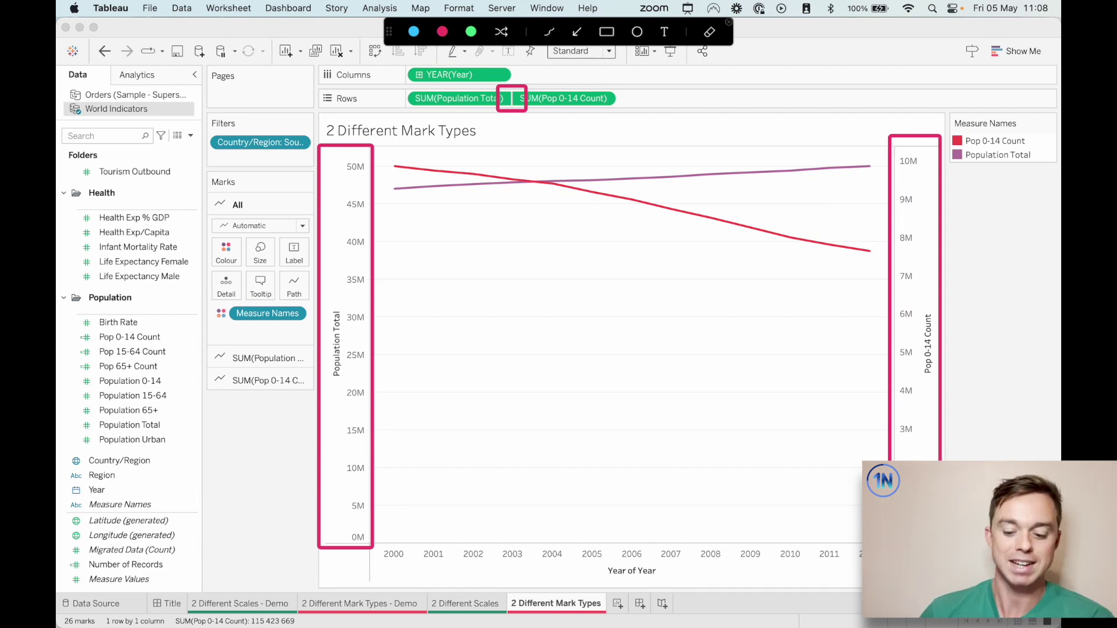
key(Escape)
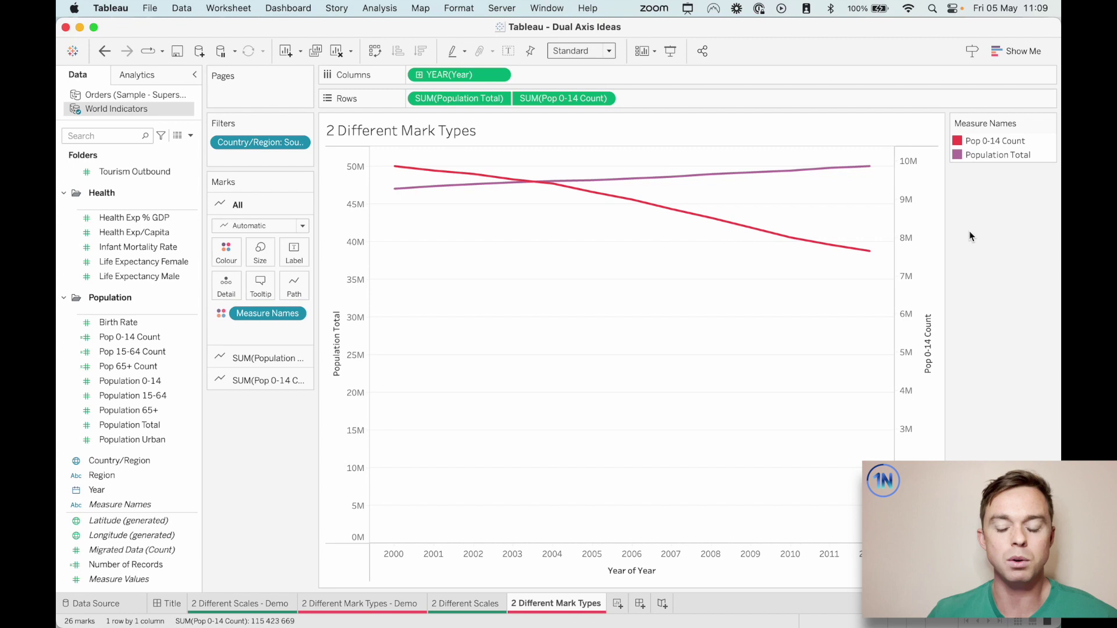
Synchronise the Pop 0-14 Count axis with the Population Total axis
click(350, 178)
click(351, 178)
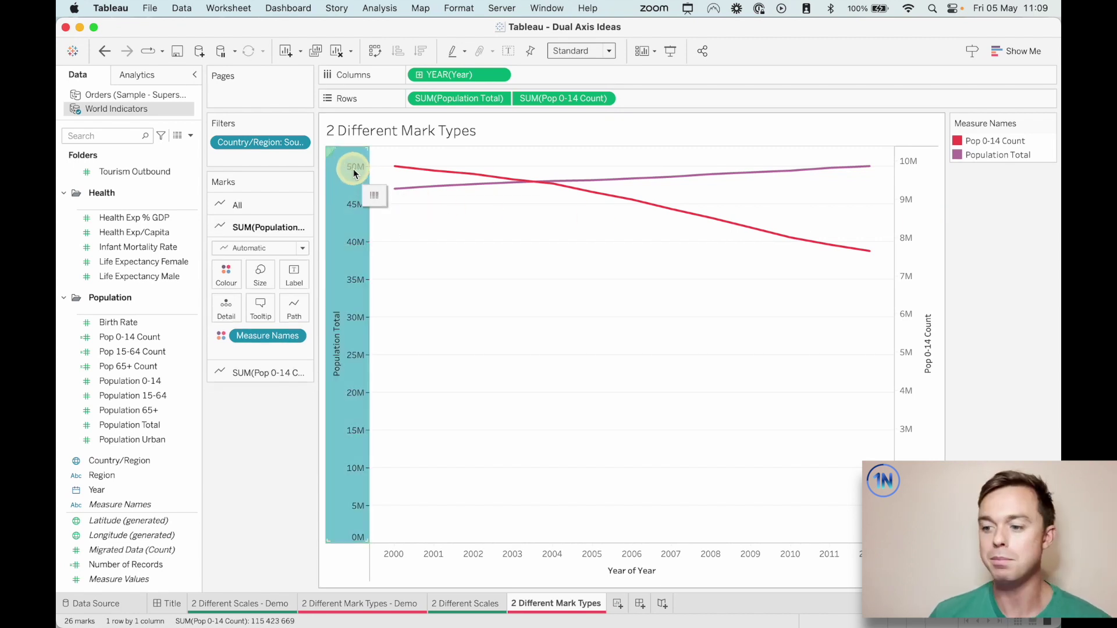
click(918, 163)
click(990, 219)
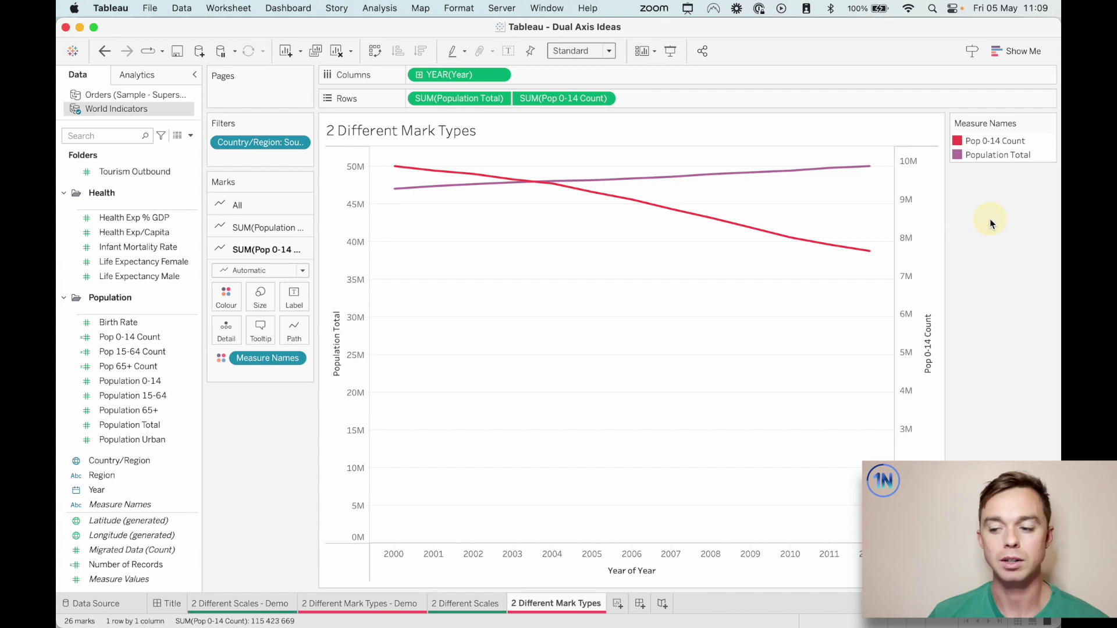
right_click(925, 253)
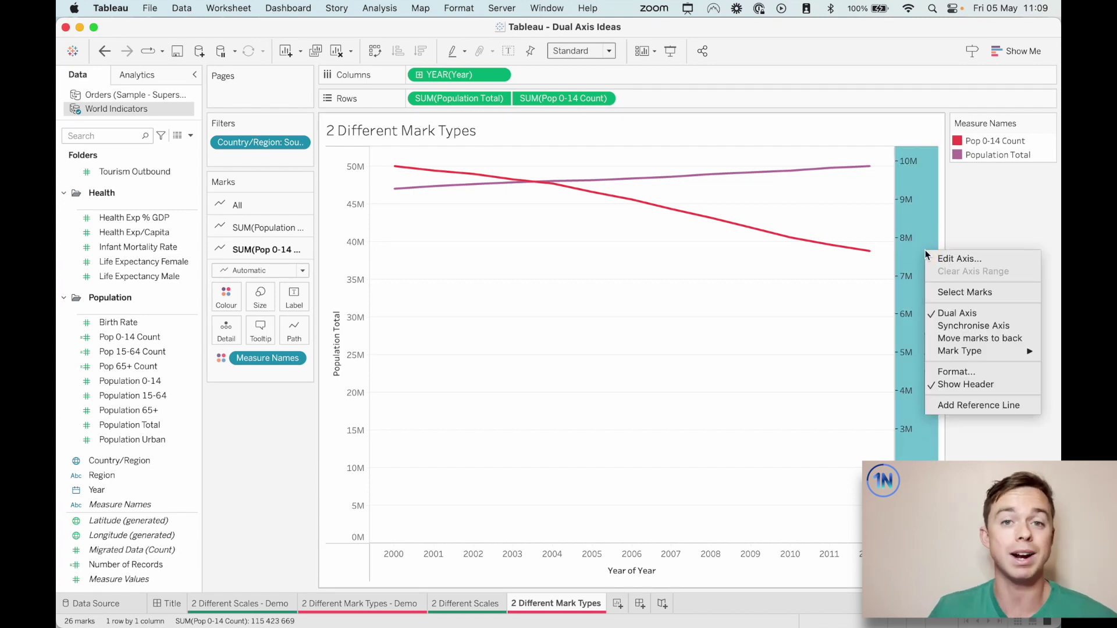
click(949, 326)
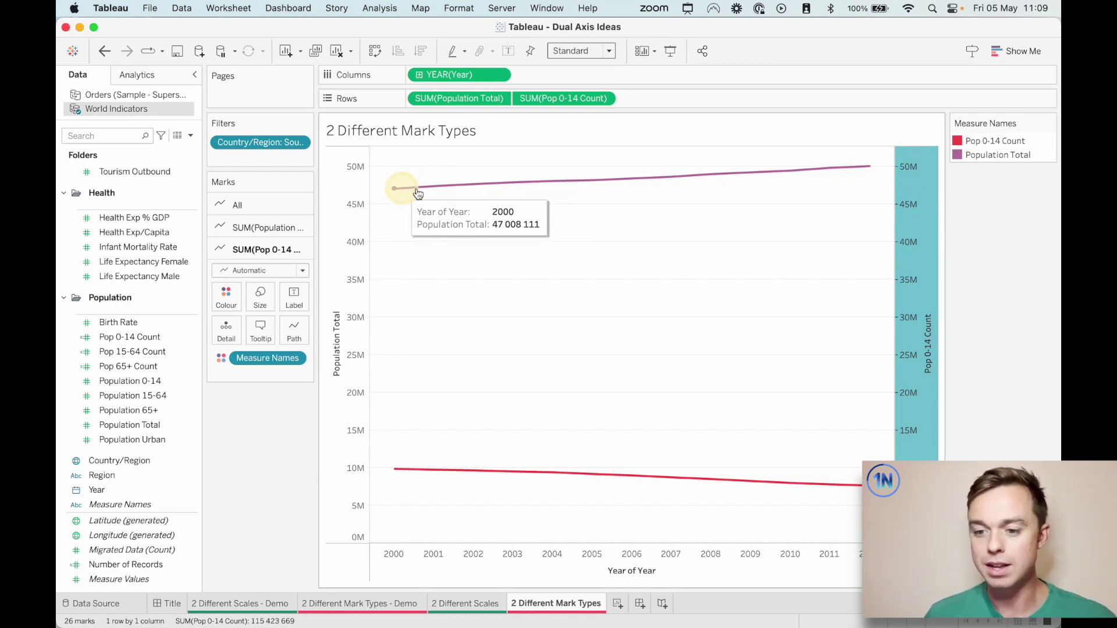
Switch to the finished '2 Different Mark Types - Demo' sheet for comparison
click(548, 400)
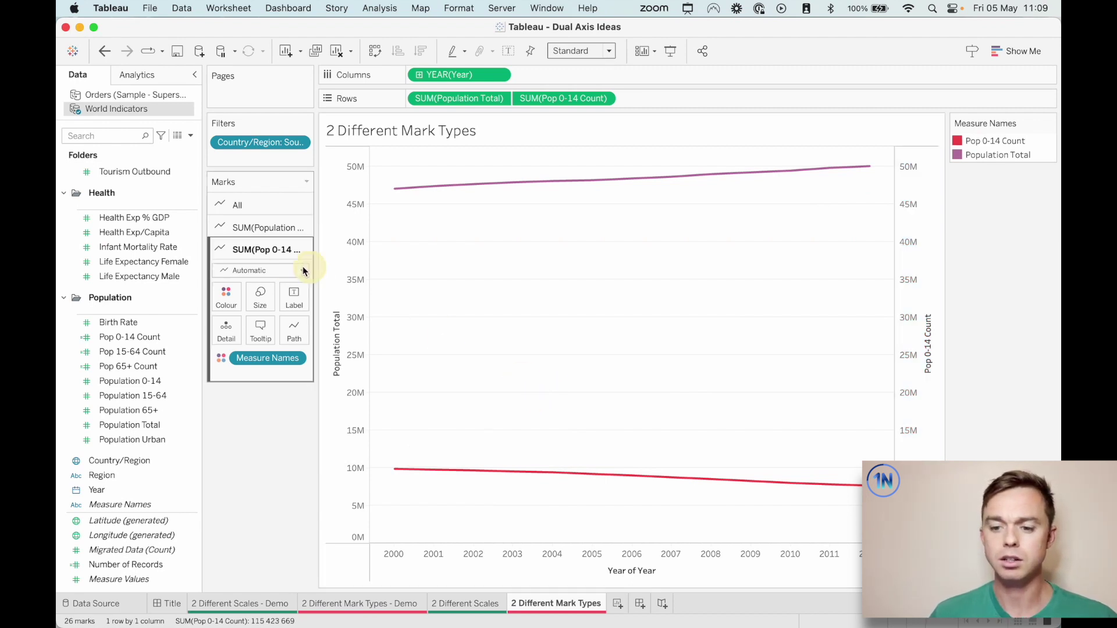
click(258, 230)
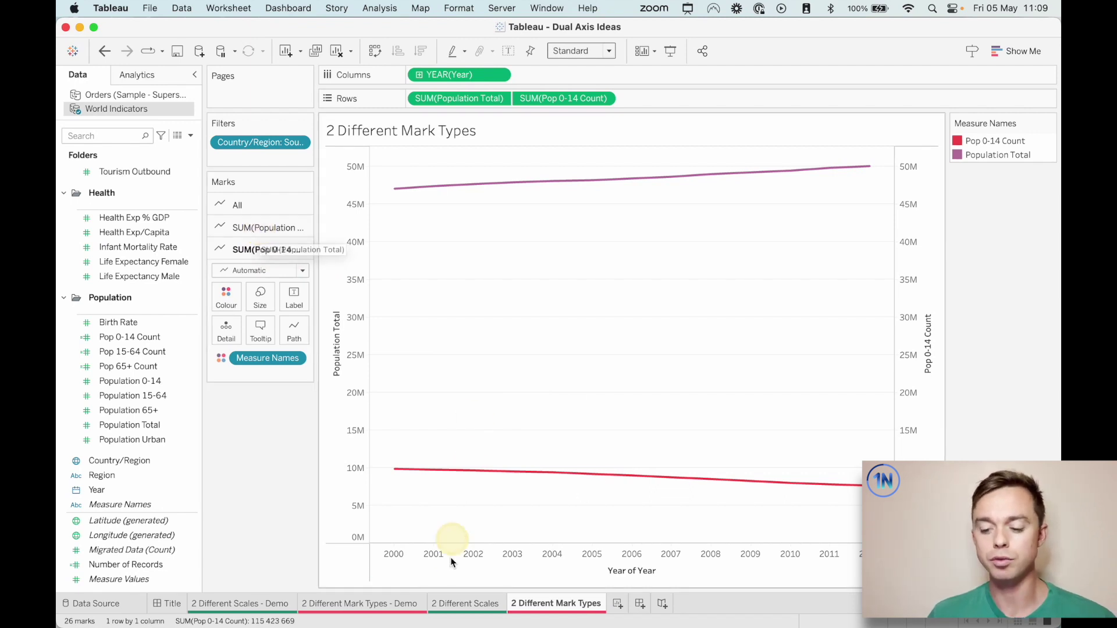
click(463, 603)
click(366, 603)
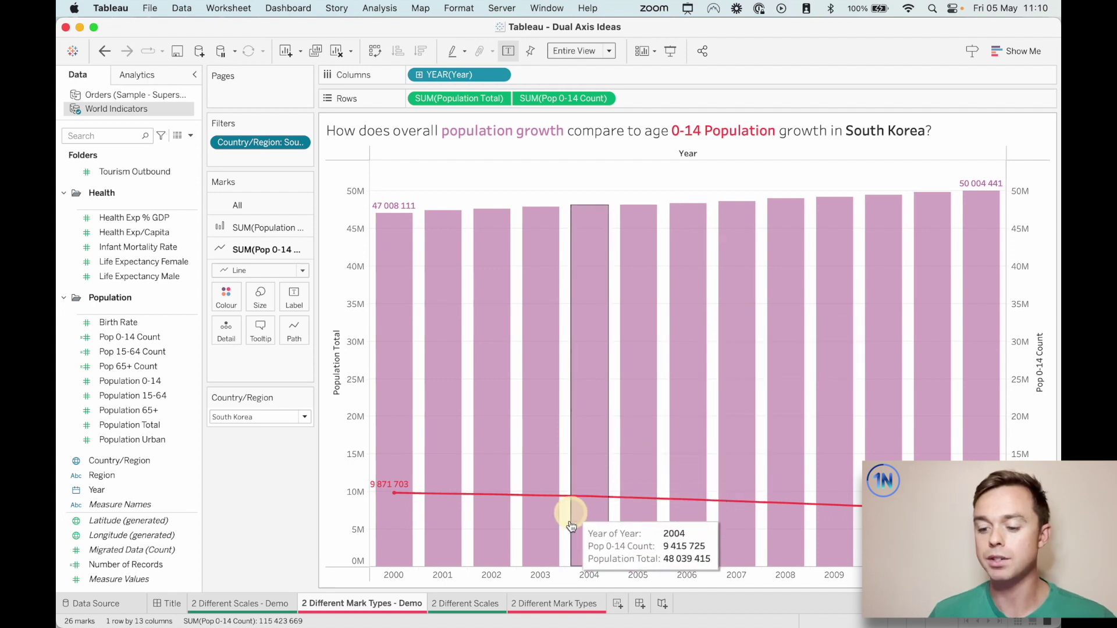
Go back to the '2 Different Mark Types' sheet and select the Population Total marks card
click(541, 606)
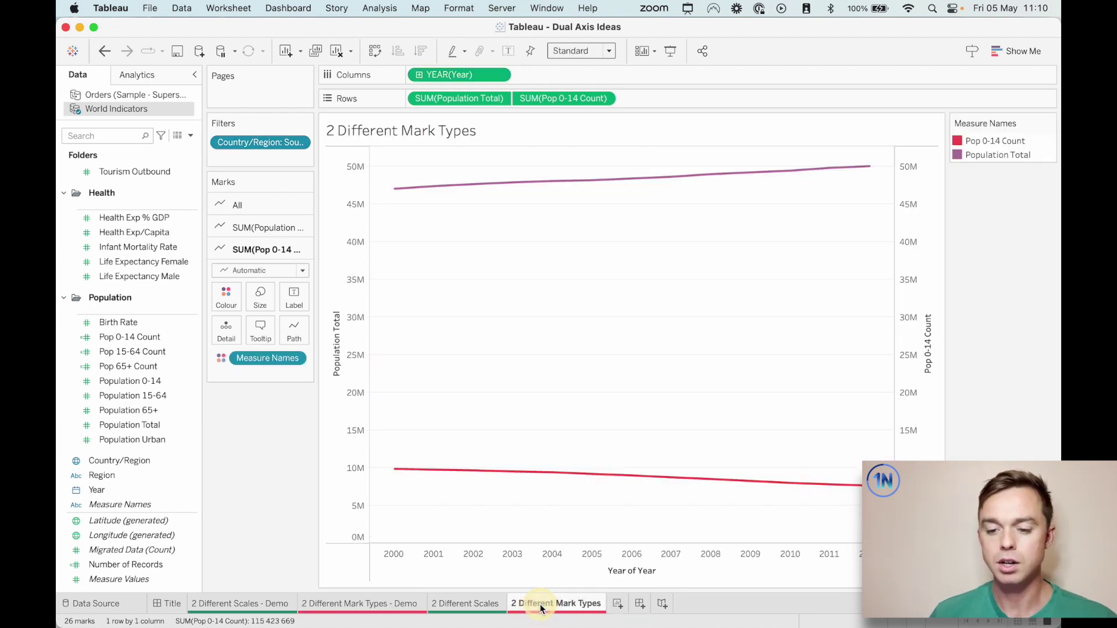
click(250, 375)
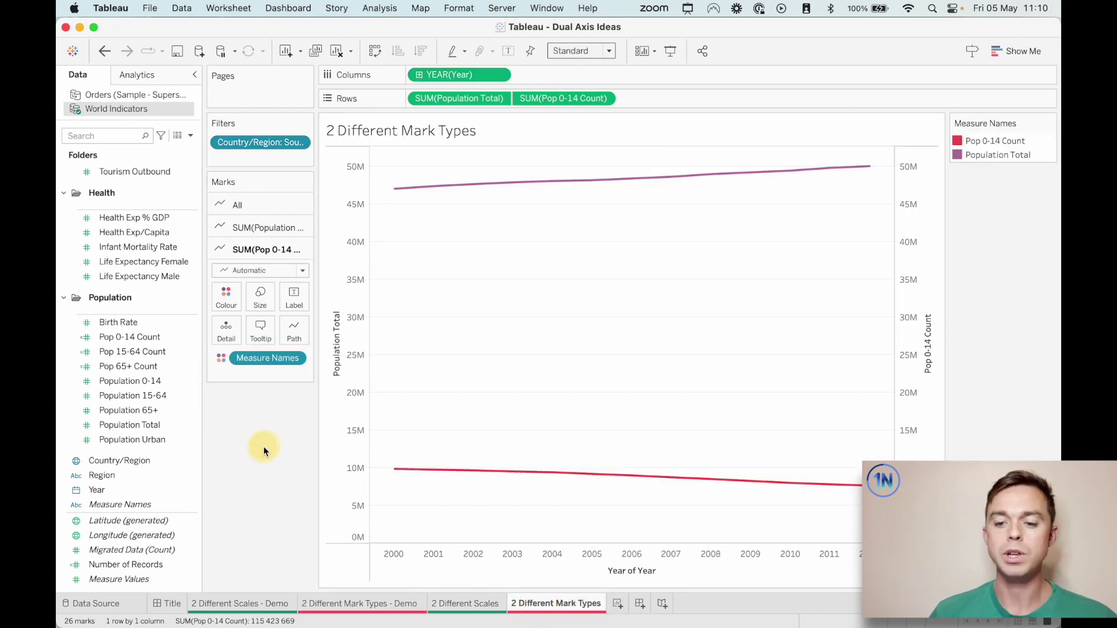
click(265, 228)
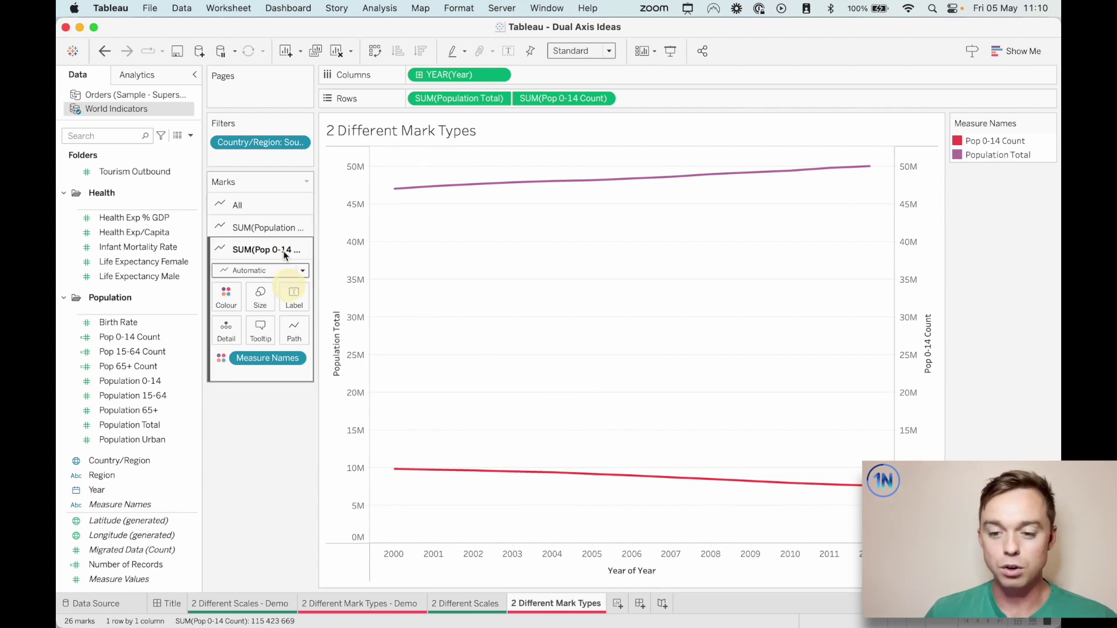
Change the Population Total mark type to Bar and open its colour editor
click(244, 228)
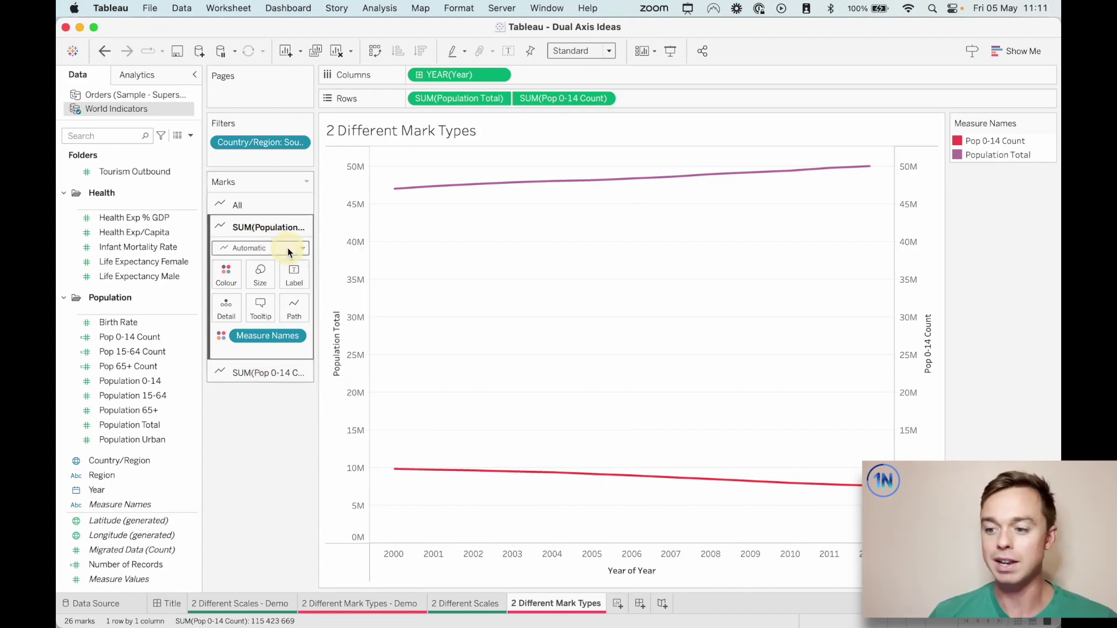
click(288, 247)
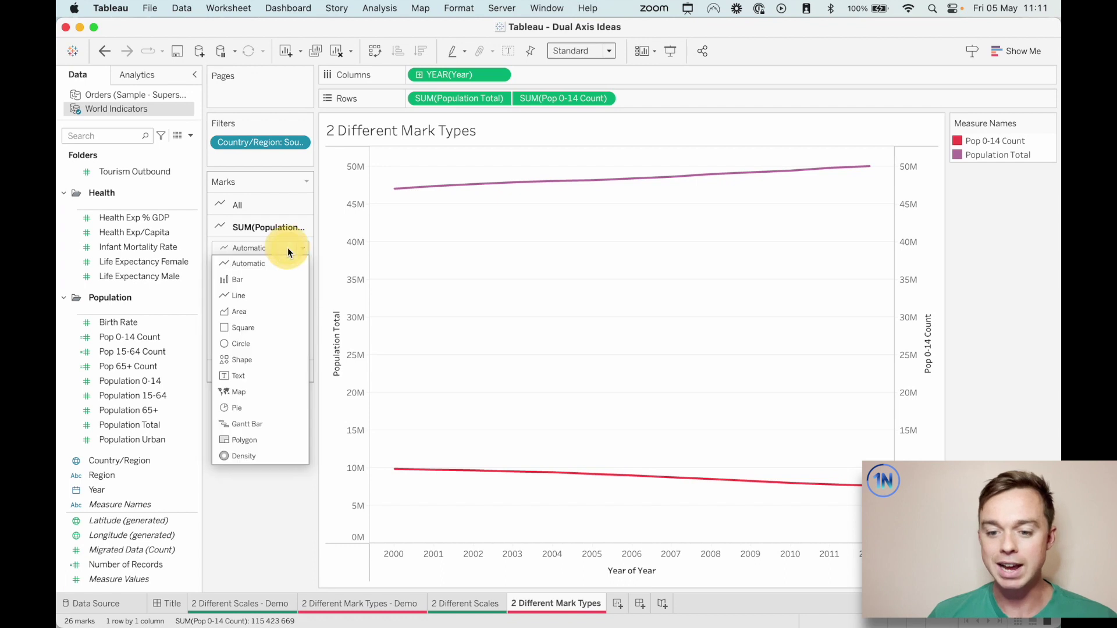
click(267, 280)
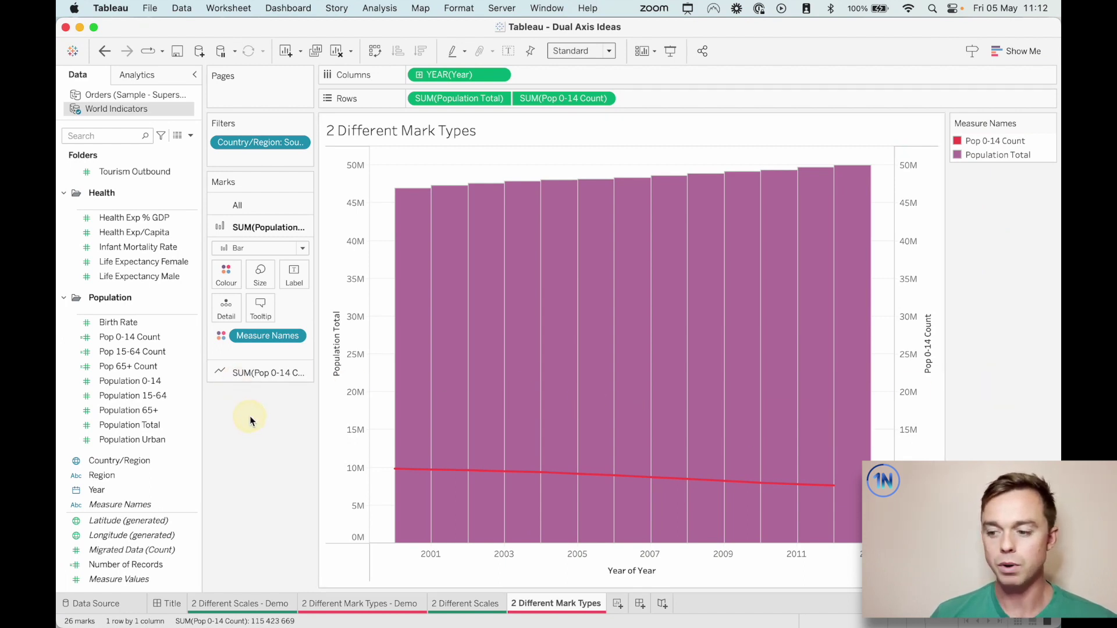
double_click(987, 156)
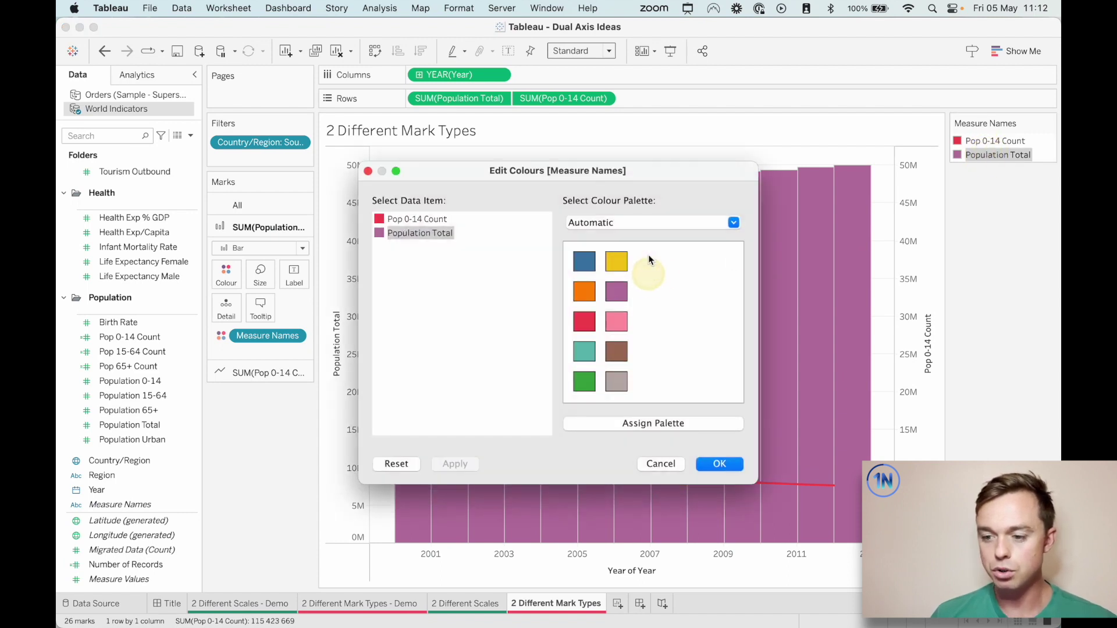
Colour the Population Total bars teal at 70% opacity
click(584, 351)
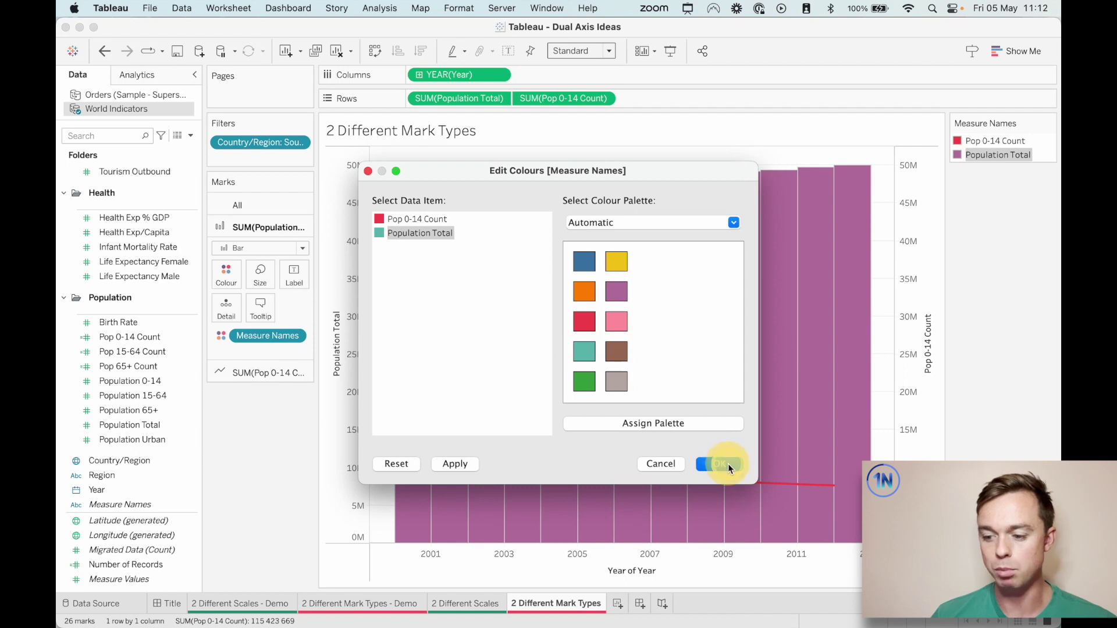
click(727, 464)
click(226, 274)
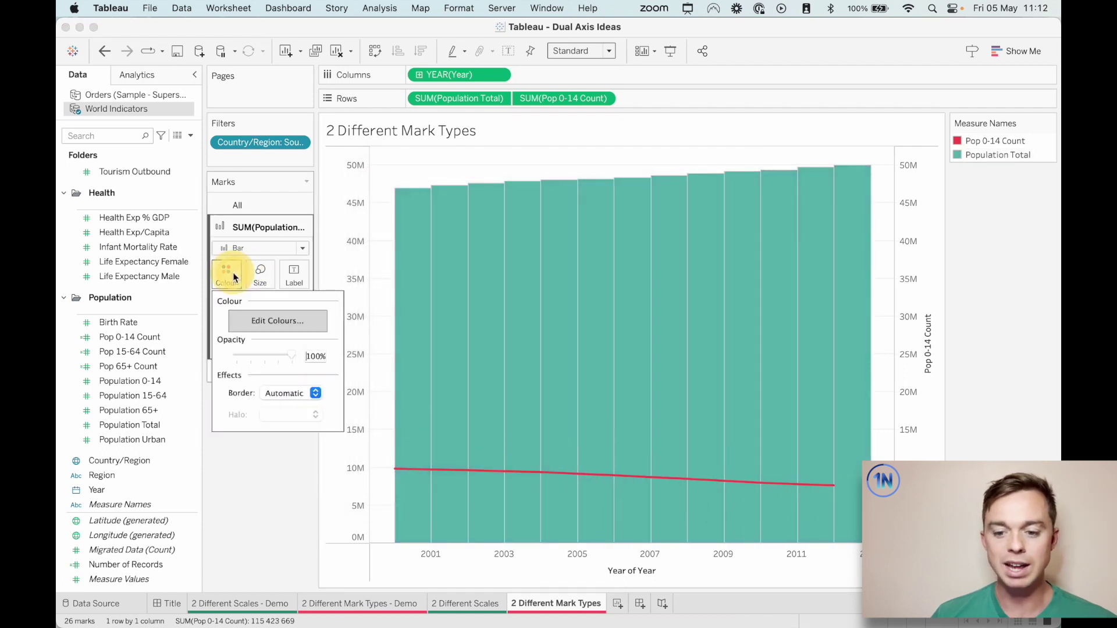
click(263, 355)
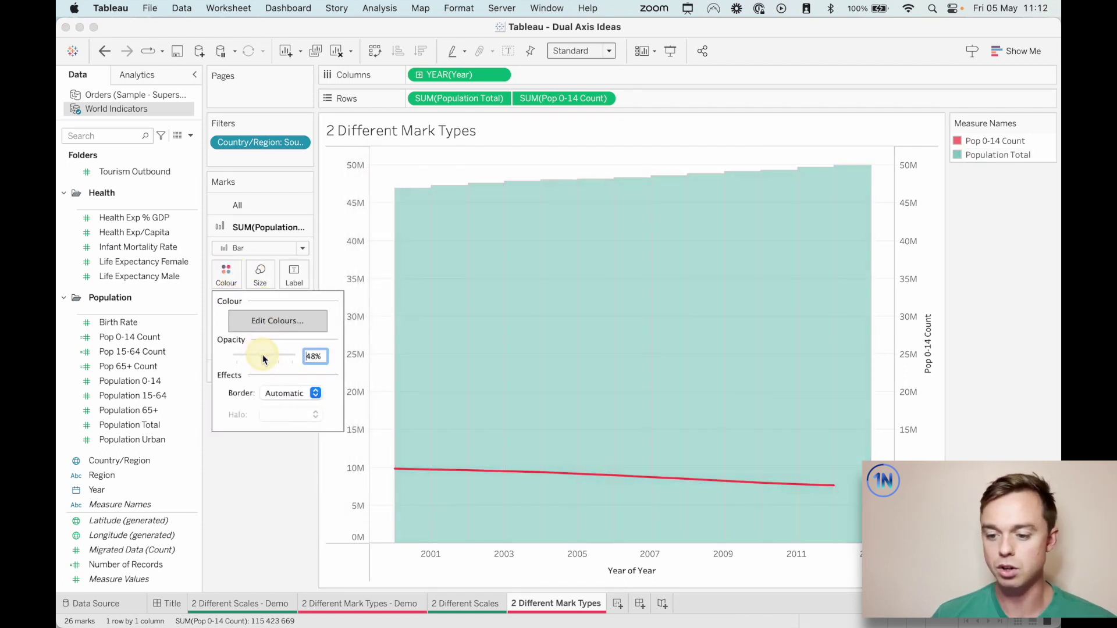
click(275, 358)
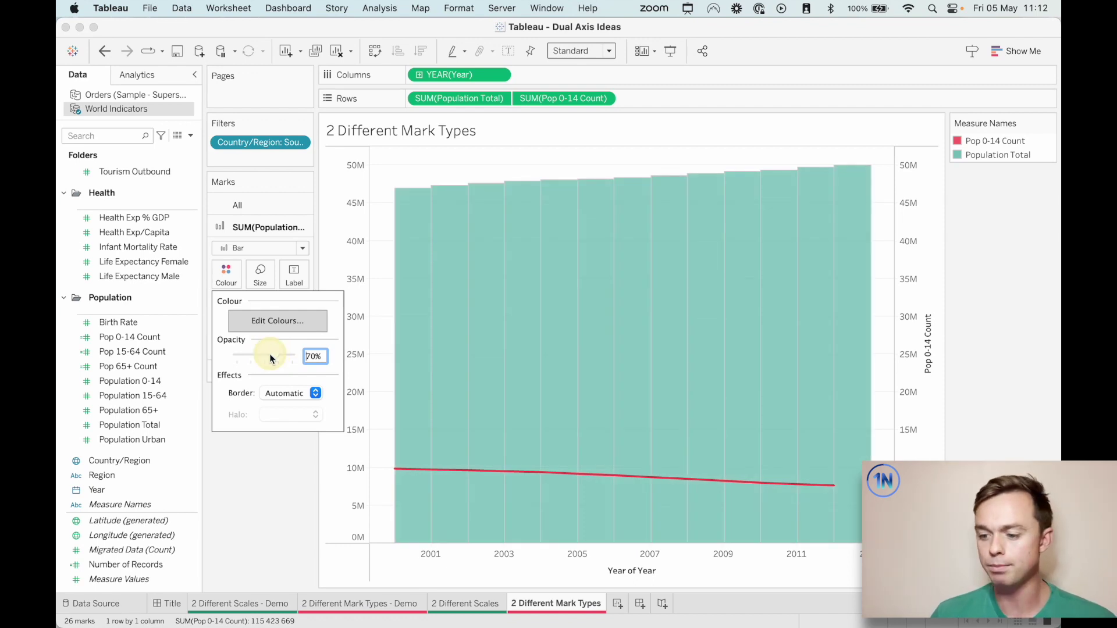
click(282, 531)
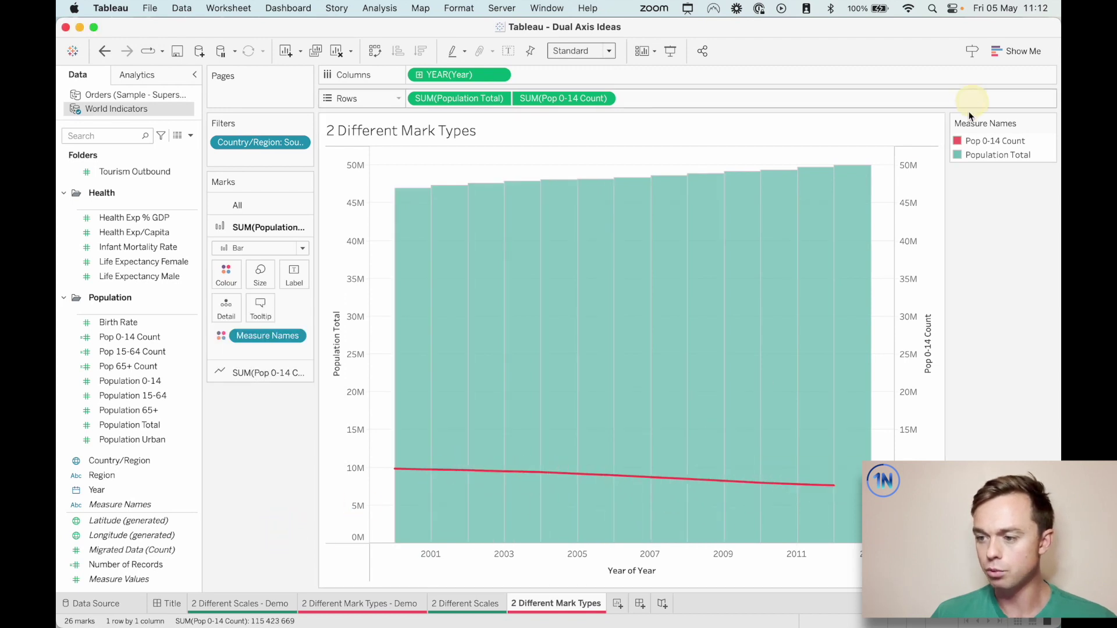
Review the Pop 0-14 Count colour without changes and select the line's marks card
double_click(958, 141)
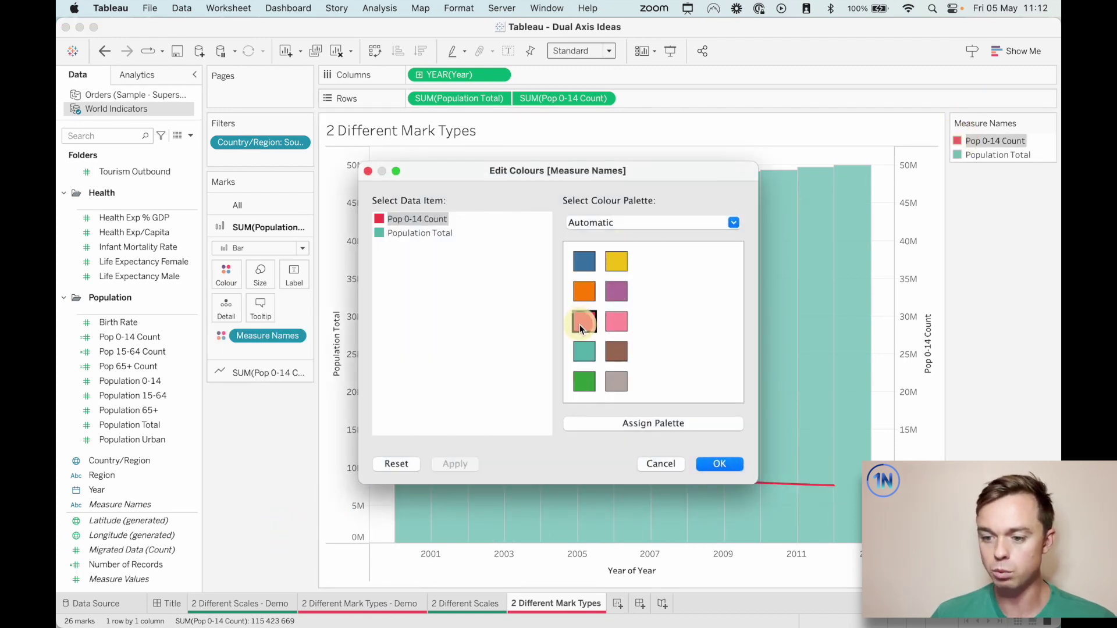
click(719, 464)
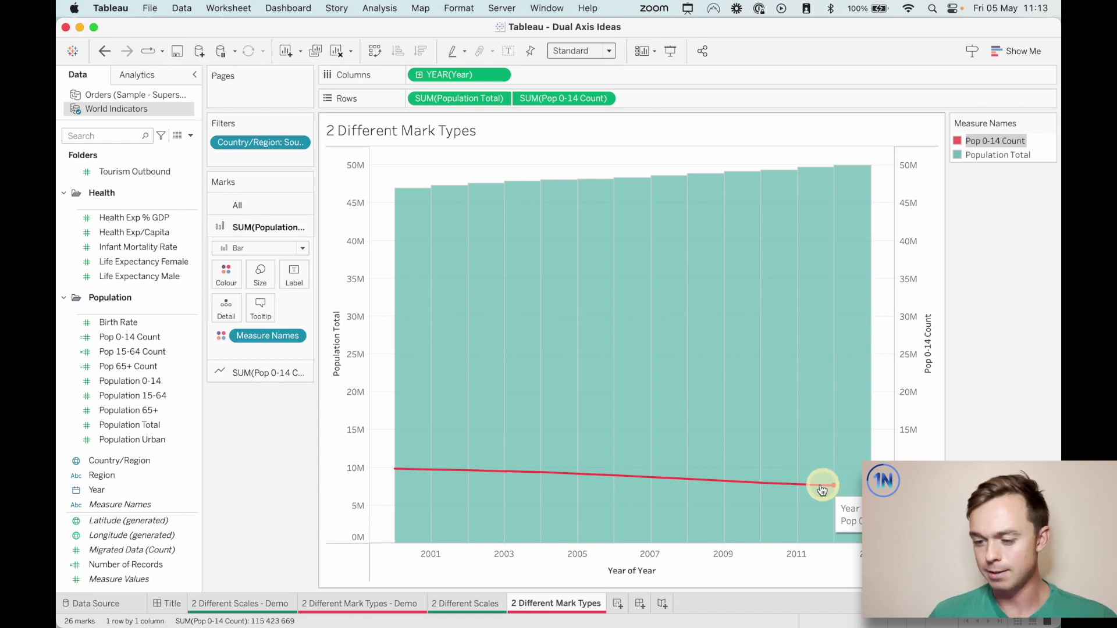
click(250, 373)
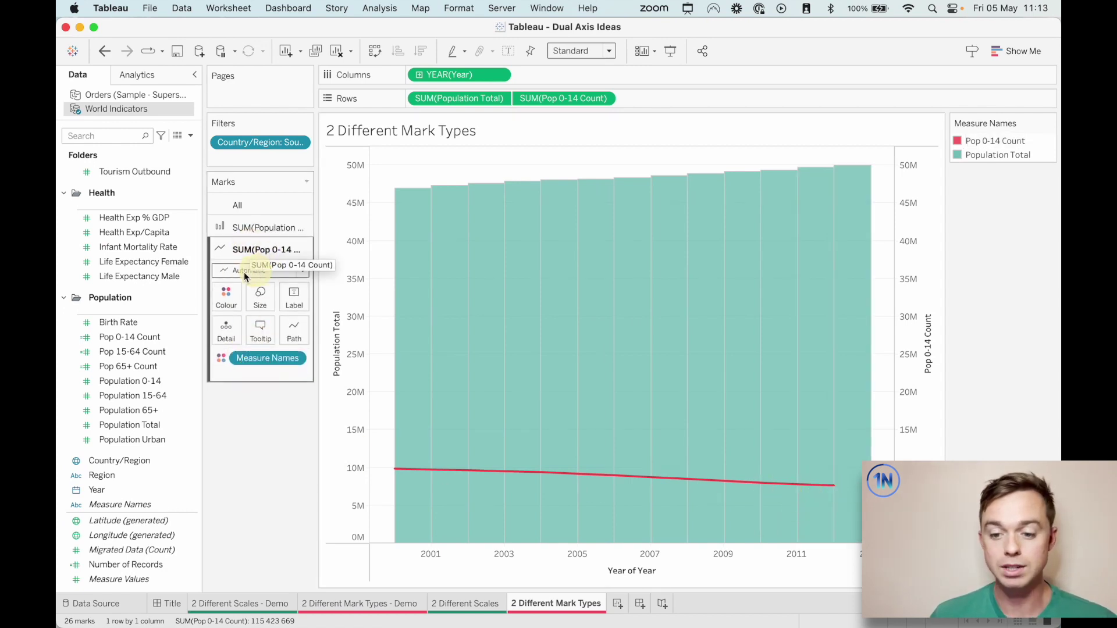
Show Pop 0-14 Count labels at line ends only, in bold matching the red line
click(288, 295)
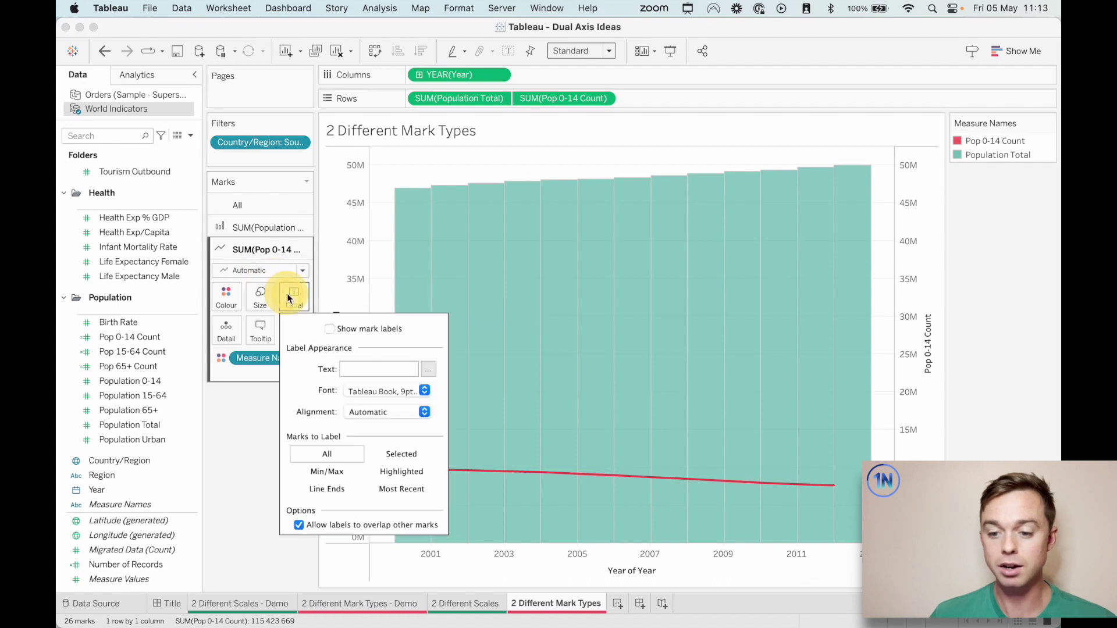
click(330, 331)
click(331, 491)
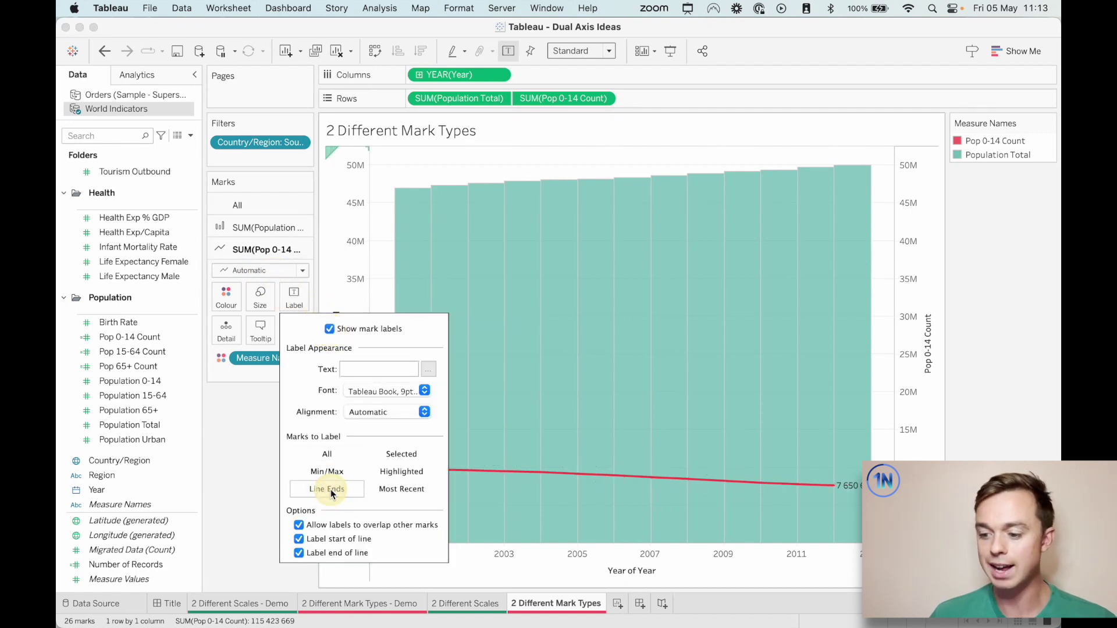
click(425, 391)
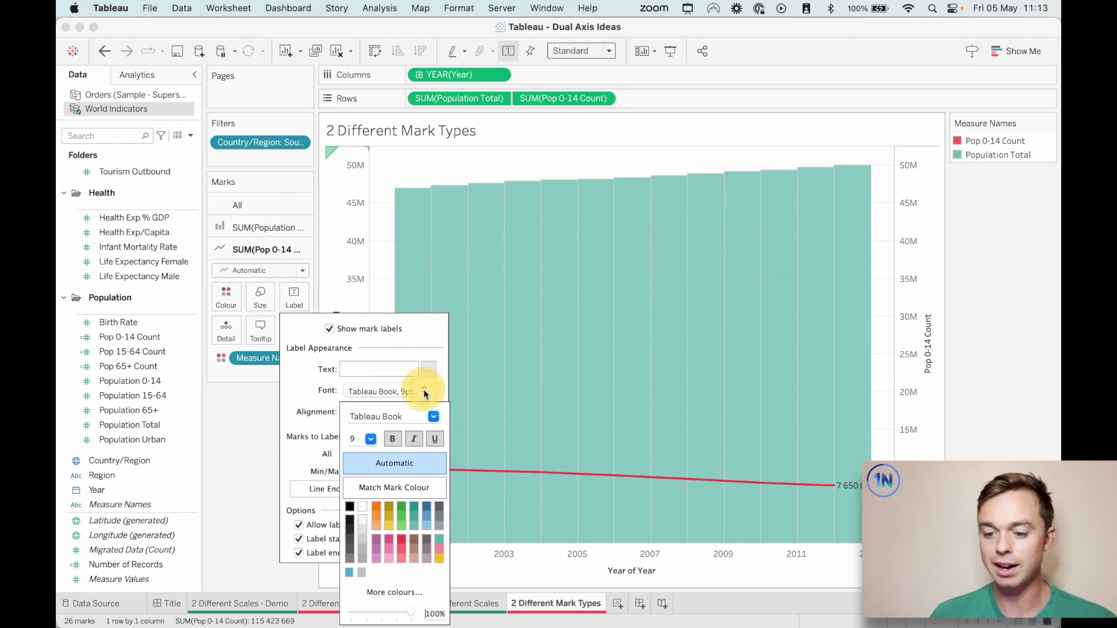
click(396, 485)
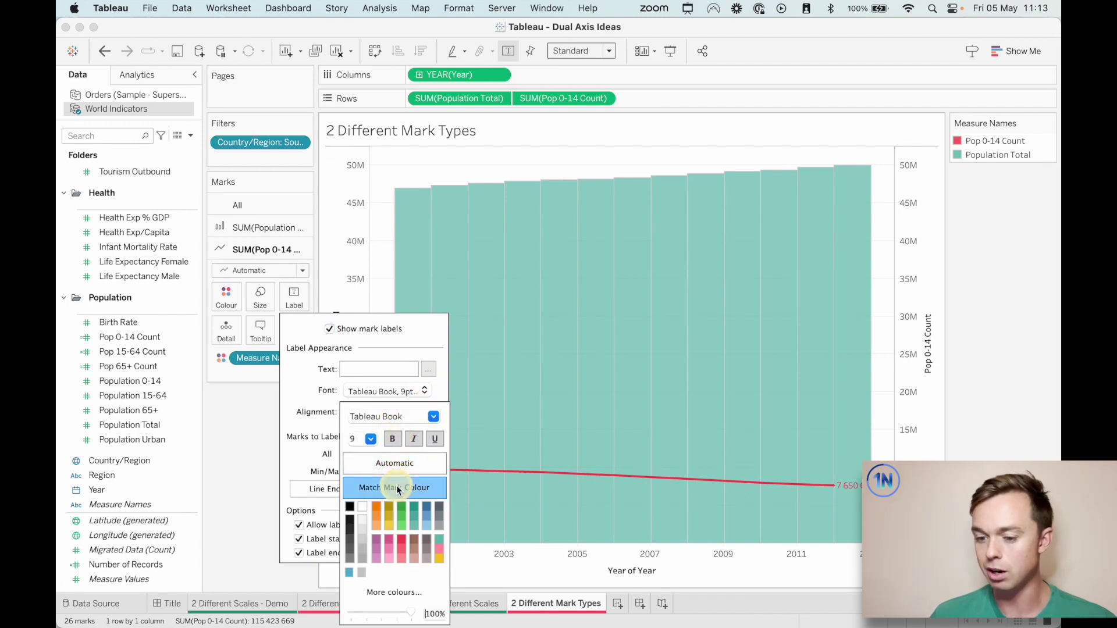
click(392, 439)
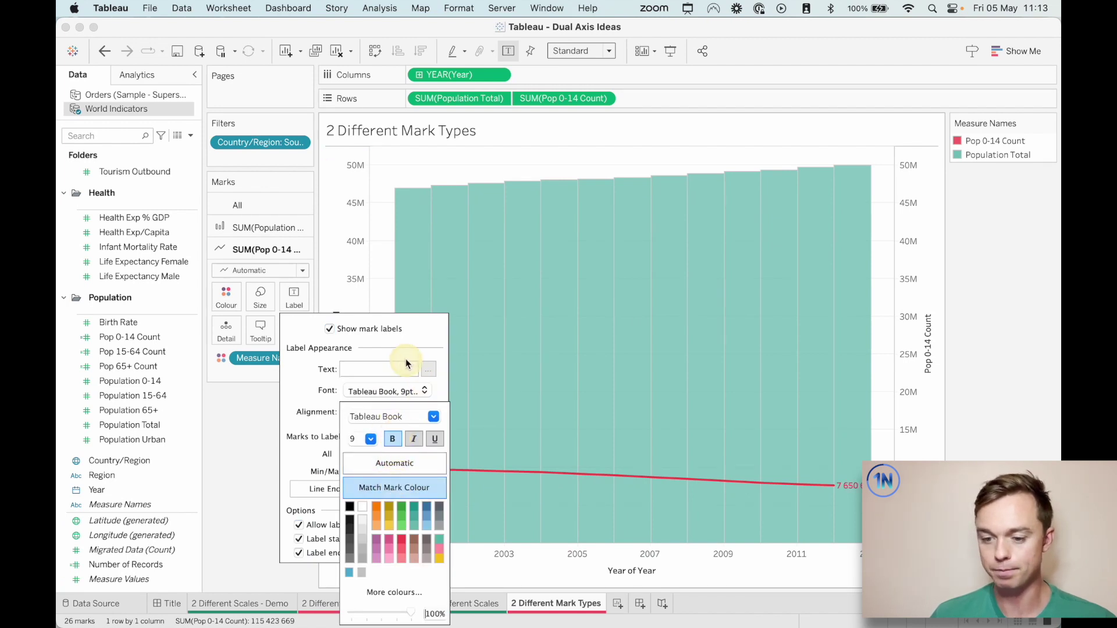
click(410, 336)
click(243, 427)
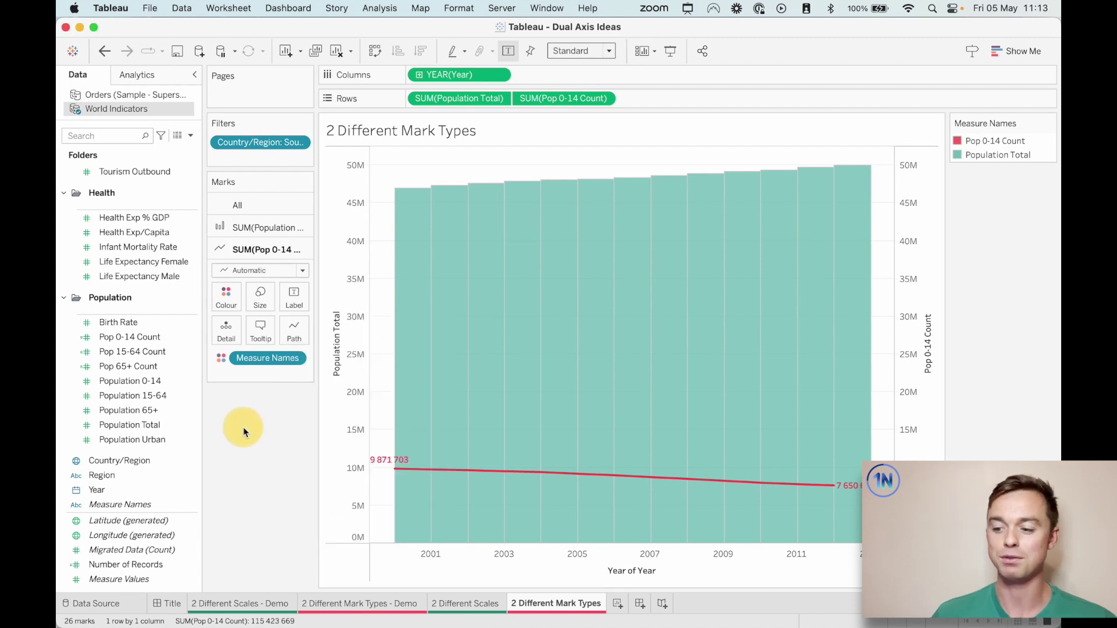
click(275, 228)
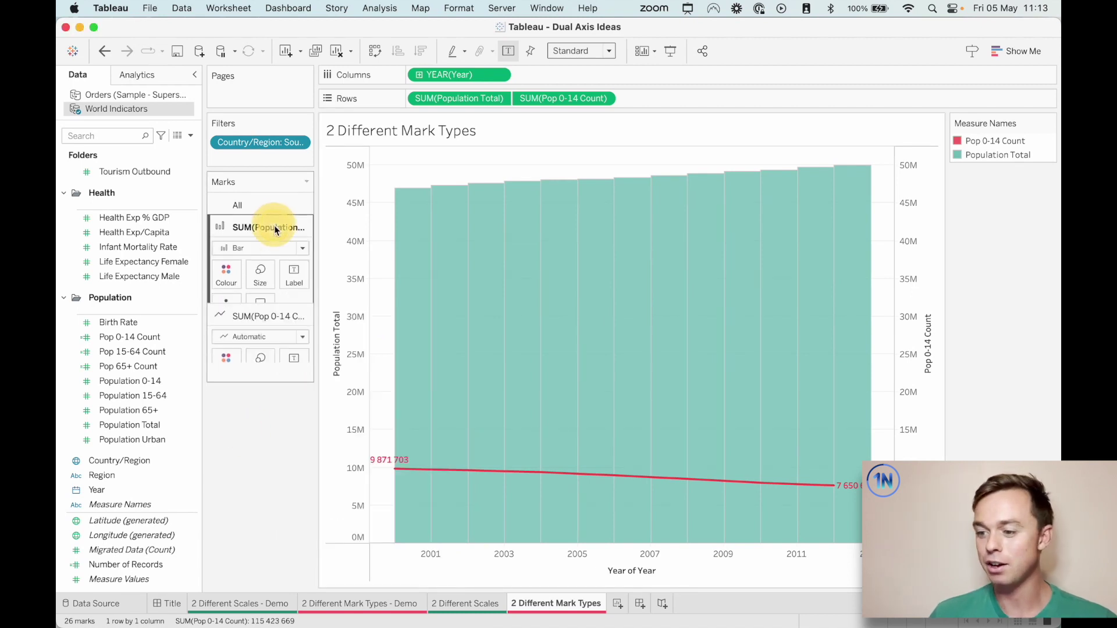
Label only the Min/Max Population Total bars in bold text matching the teal bars
click(296, 280)
click(330, 307)
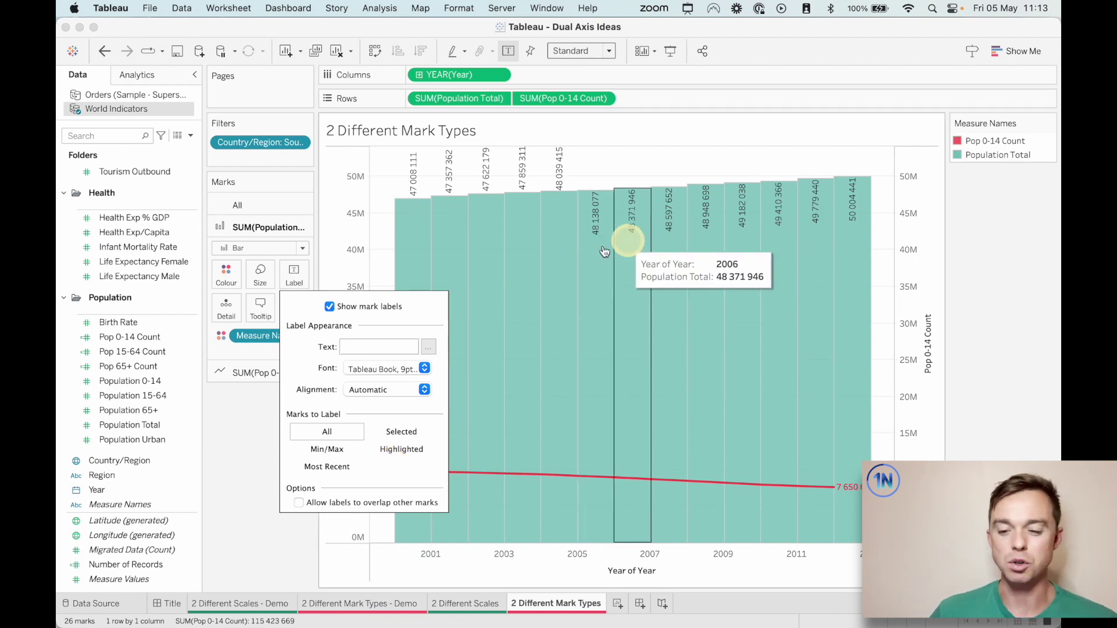
click(349, 459)
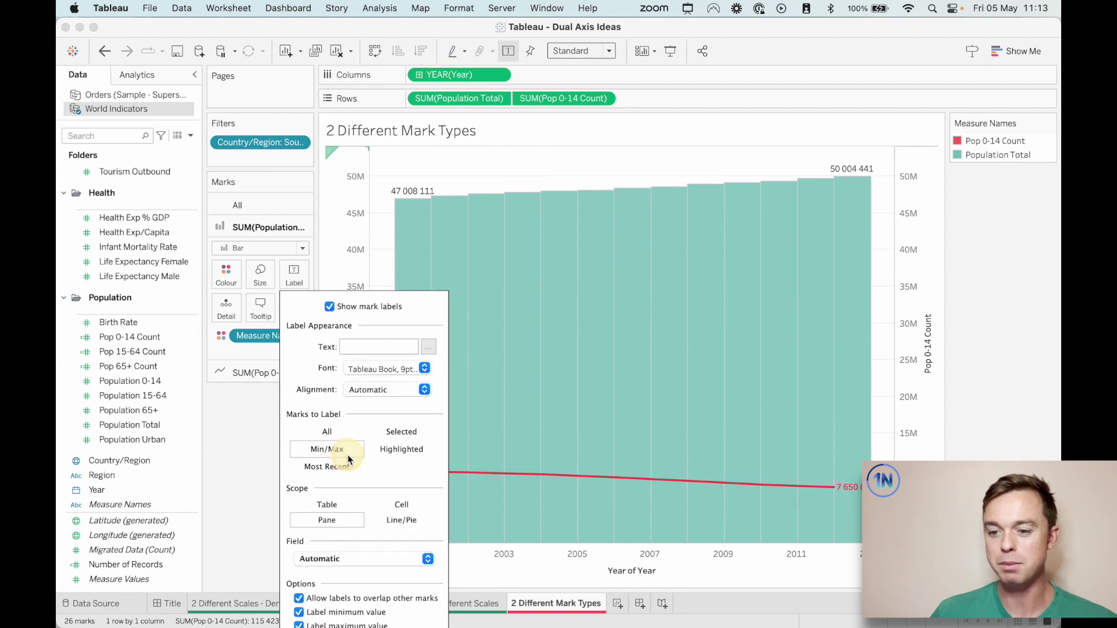
click(424, 368)
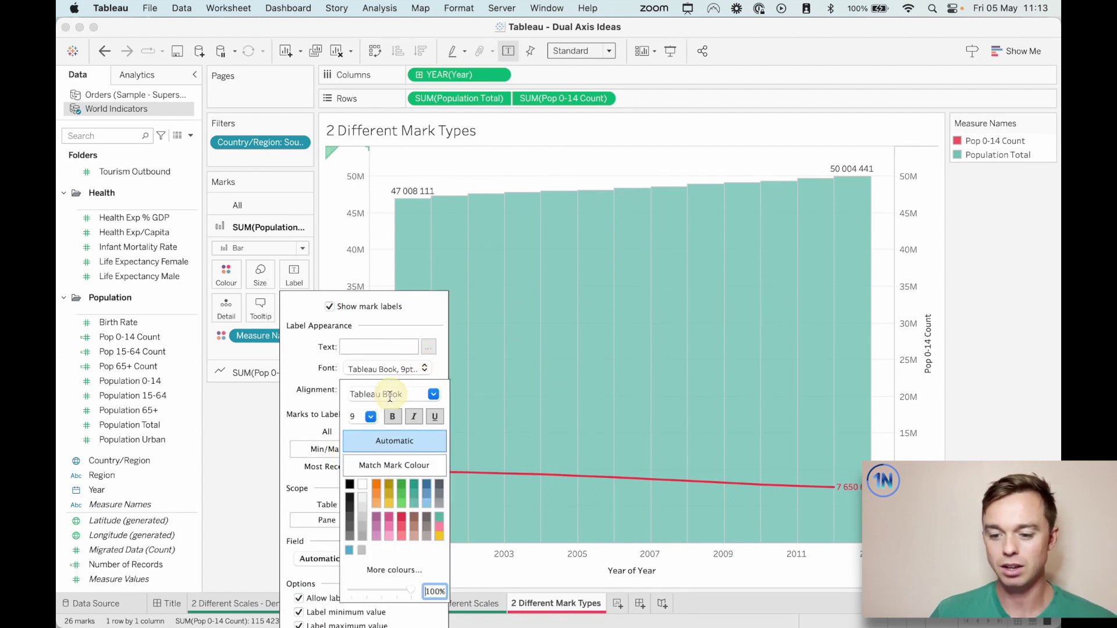
click(393, 415)
click(400, 465)
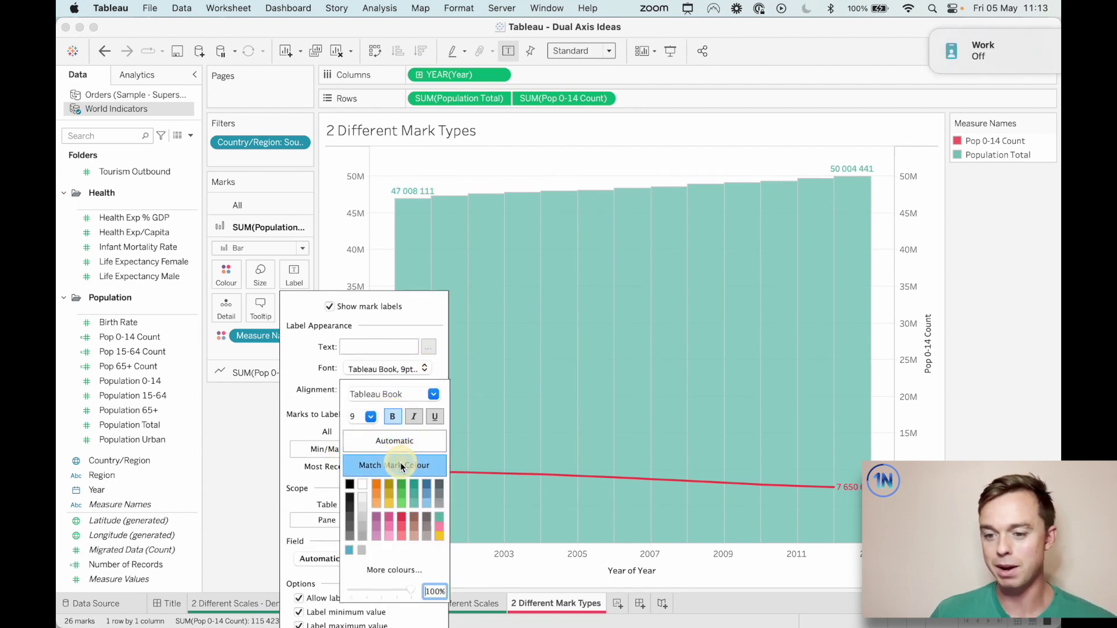
click(249, 461)
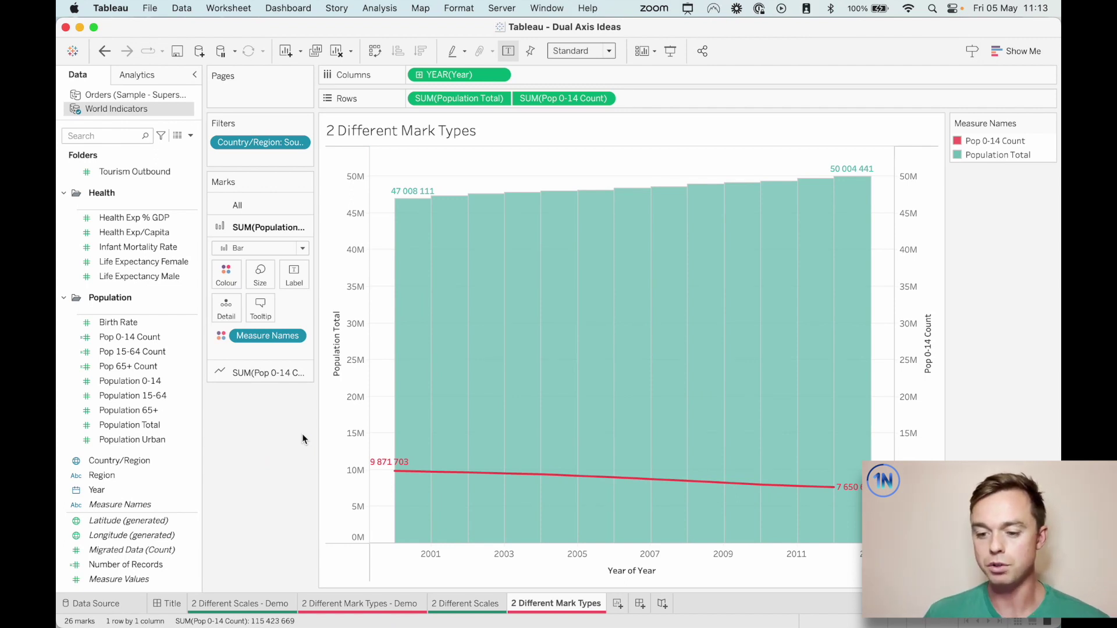
click(302, 434)
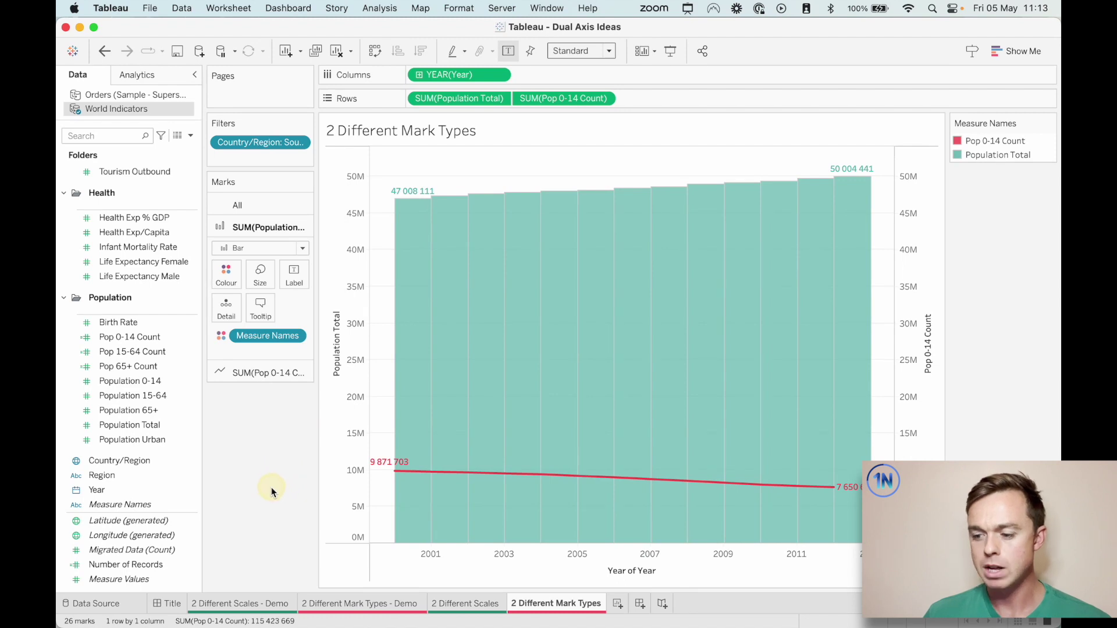
Format the Population Total axis text bold and teal
right_click(349, 380)
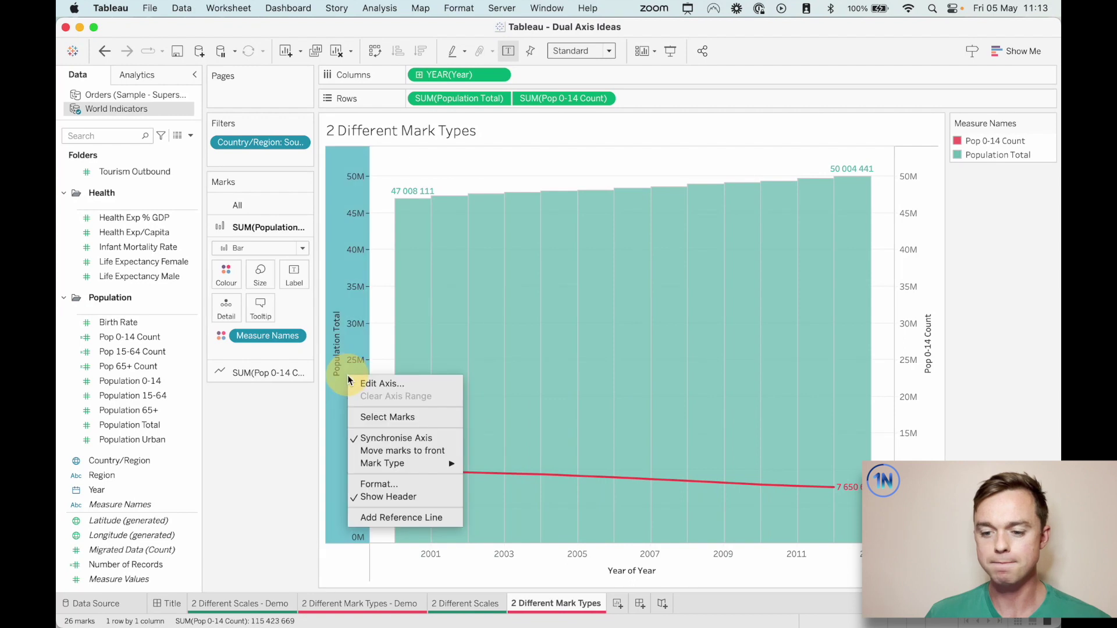
click(395, 484)
click(174, 166)
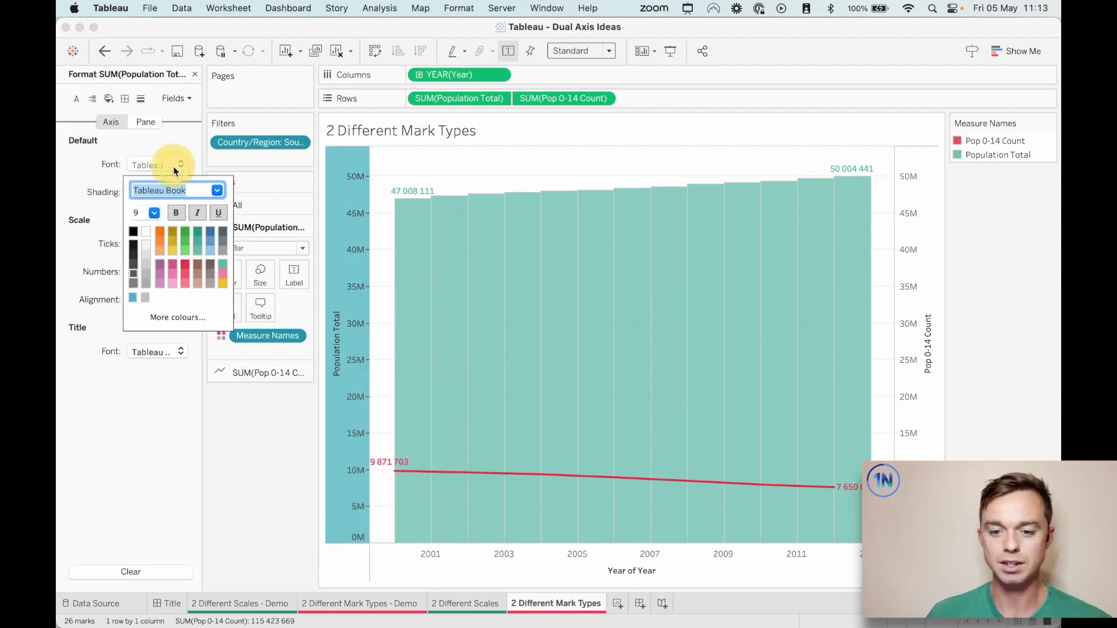
click(176, 213)
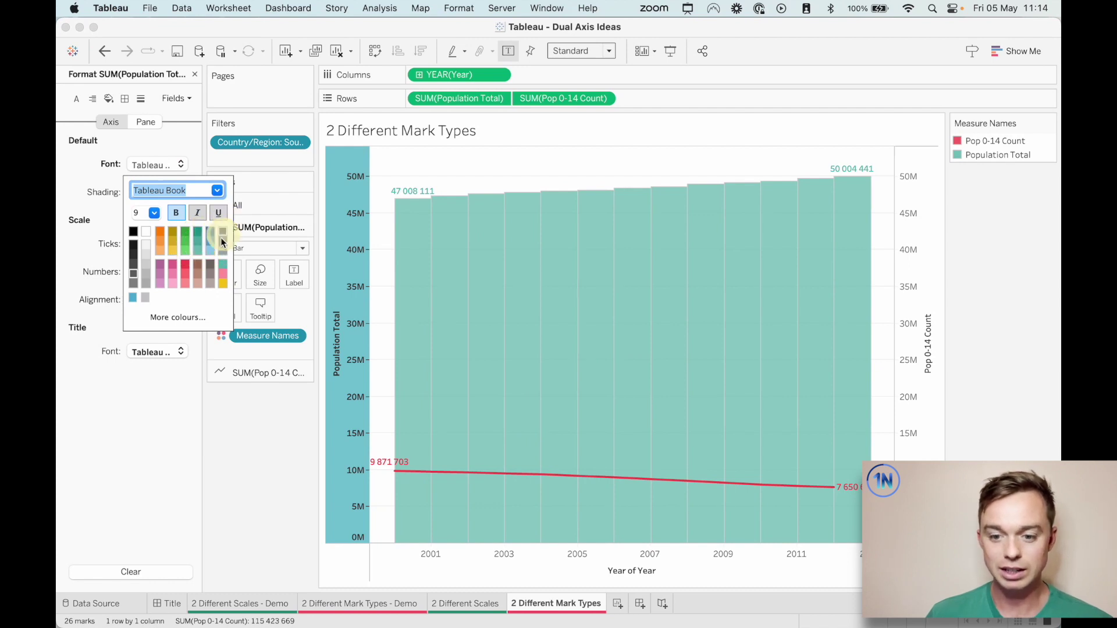
click(198, 251)
click(285, 430)
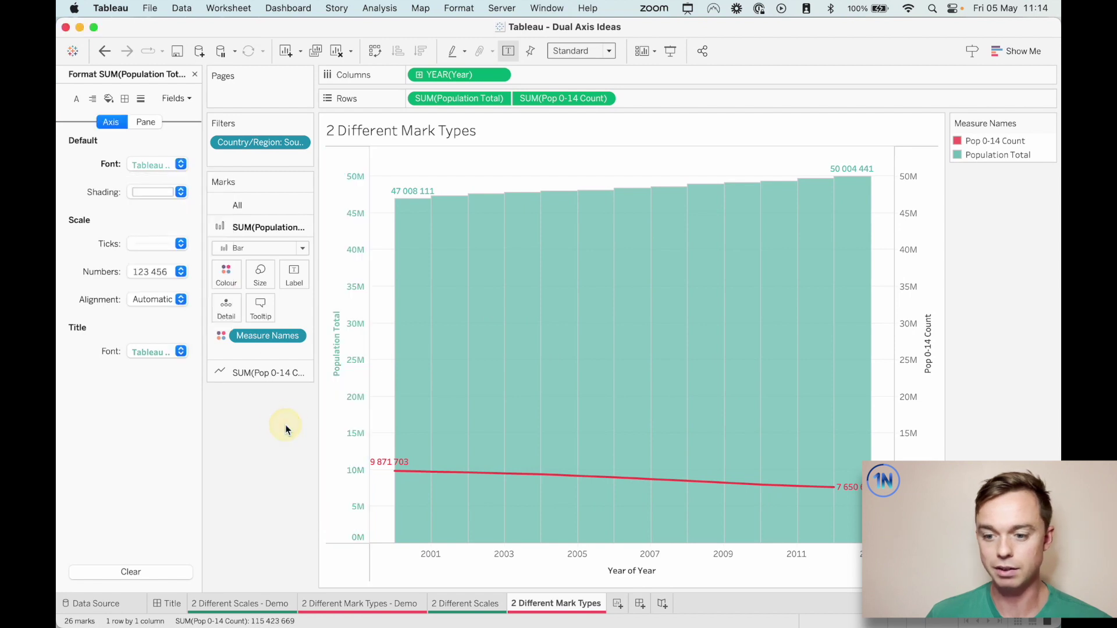
Colour the Pop 0-14 Count axis text red and close the Format pane
right_click(929, 331)
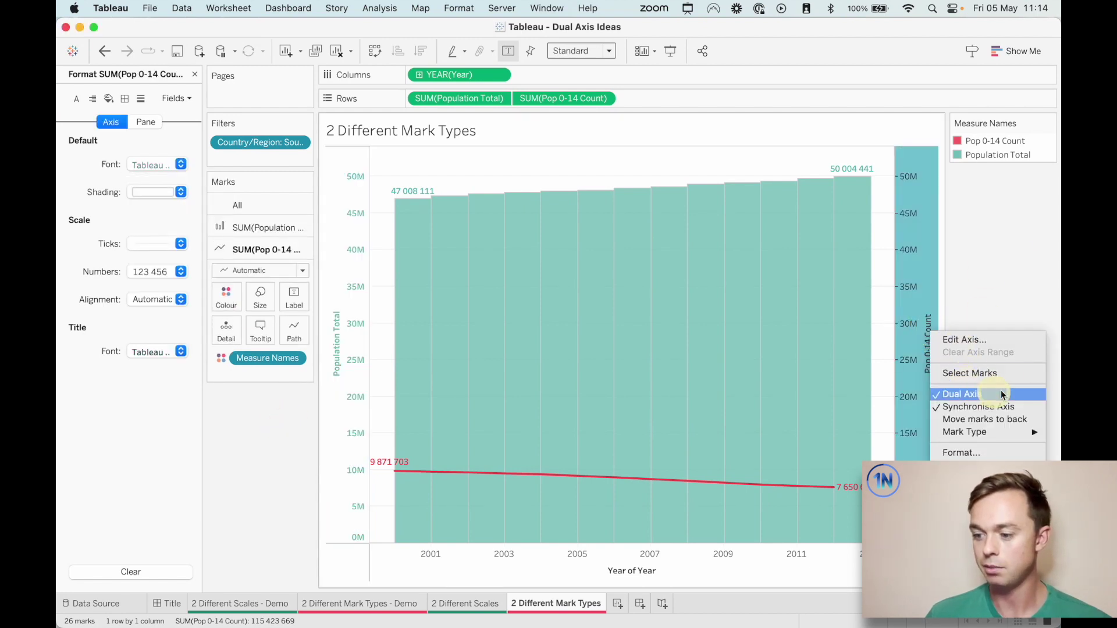
click(961, 452)
click(154, 165)
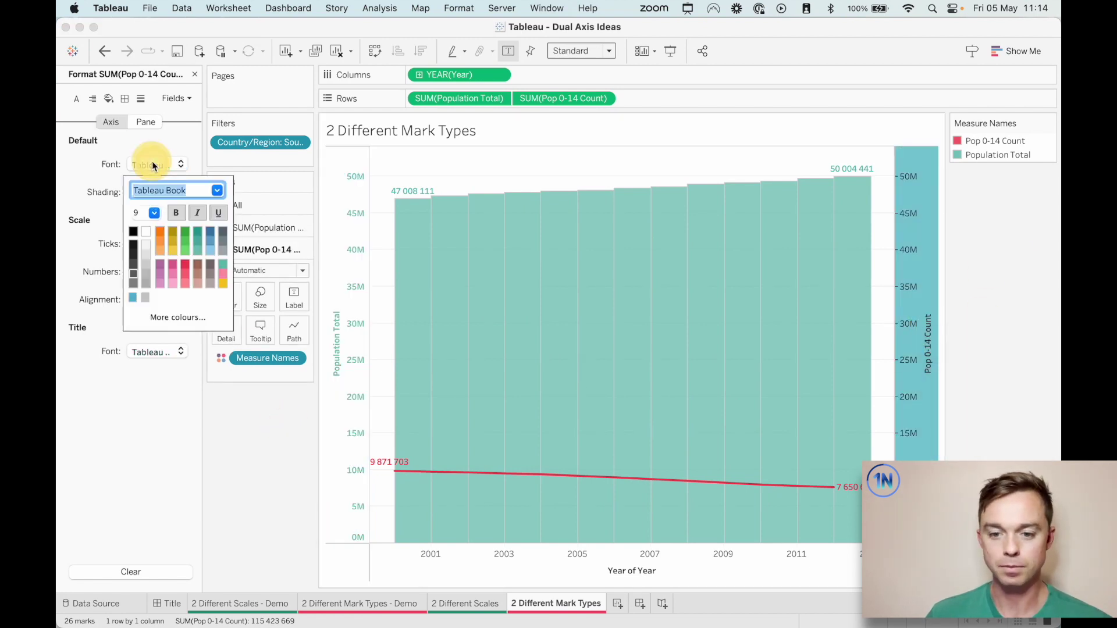
click(187, 267)
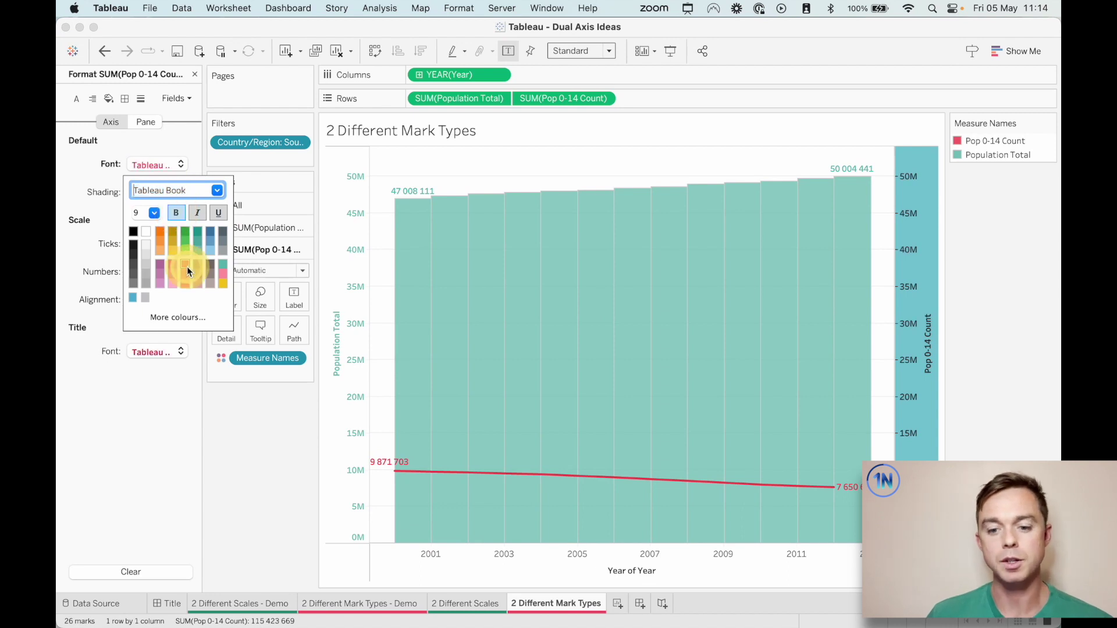
click(274, 490)
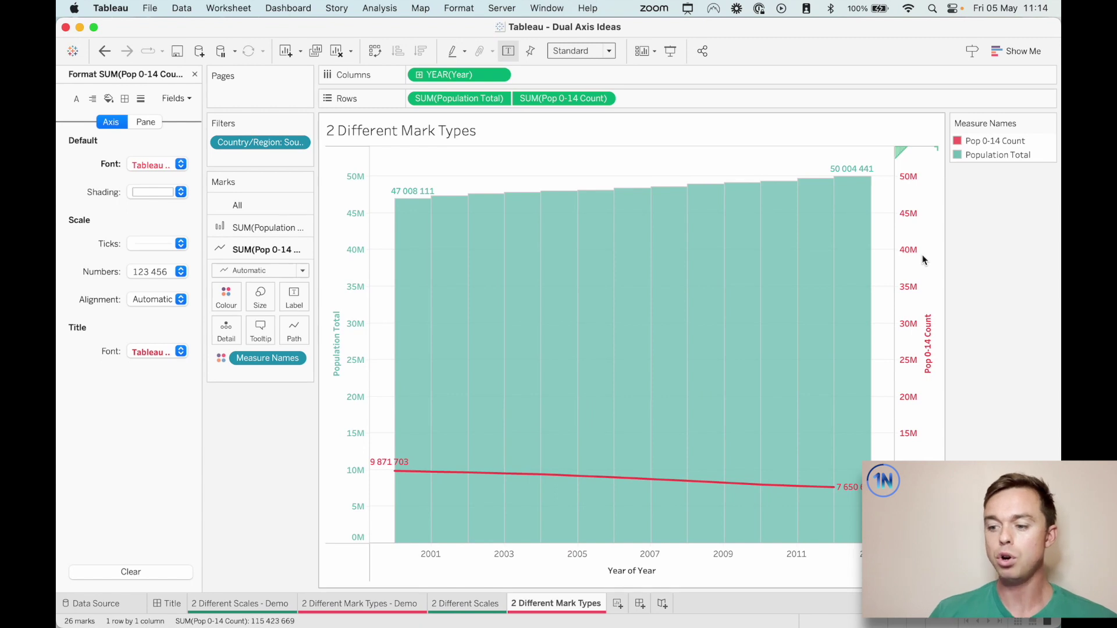
click(916, 274)
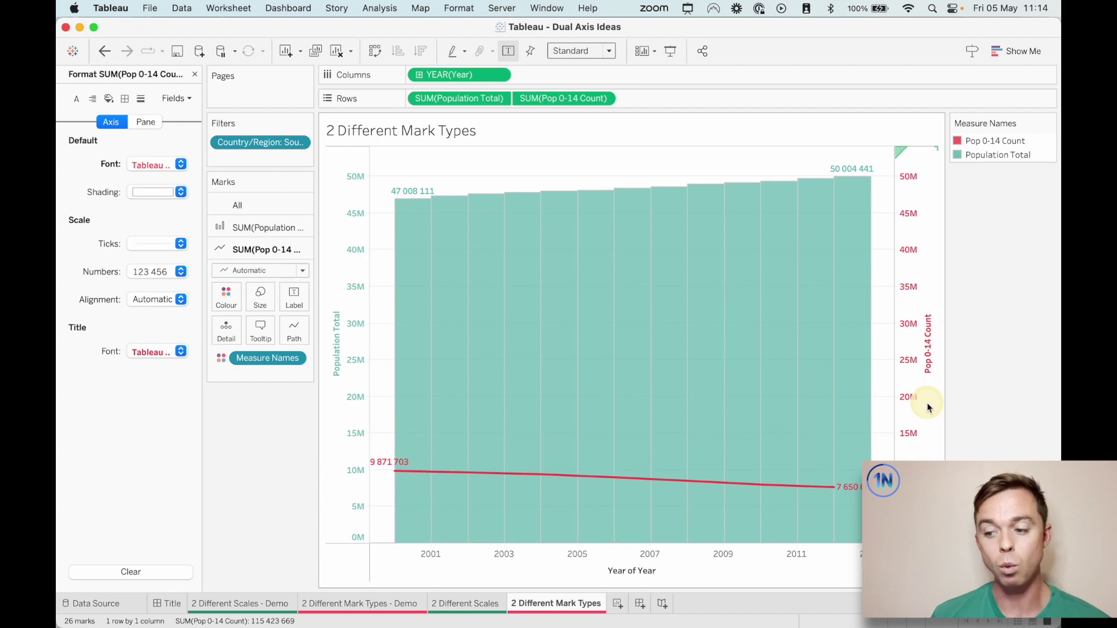
click(341, 386)
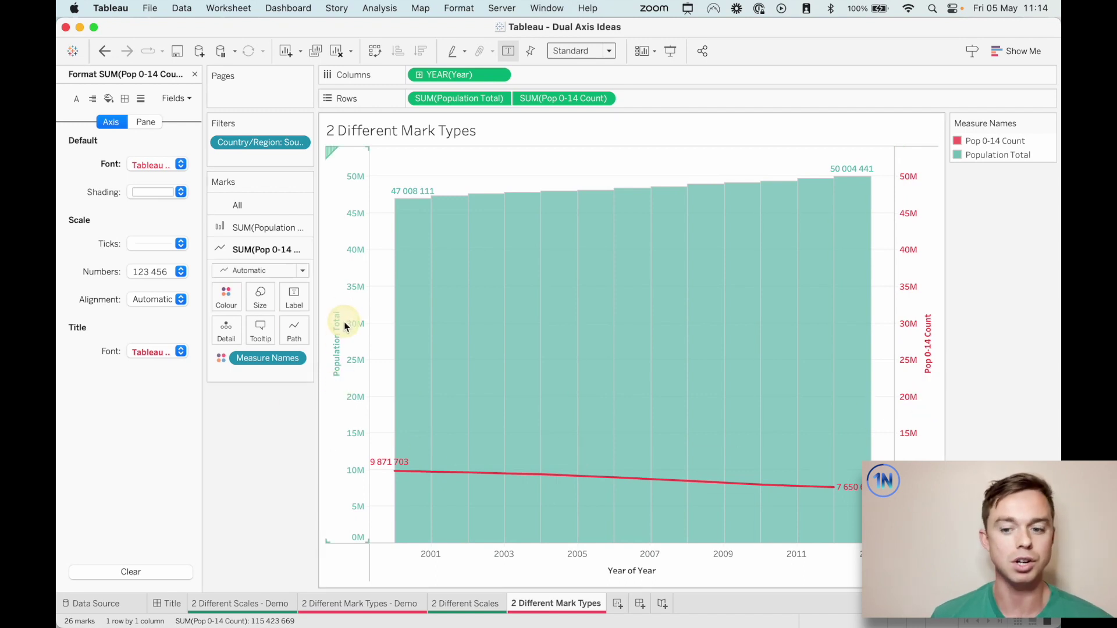
click(195, 74)
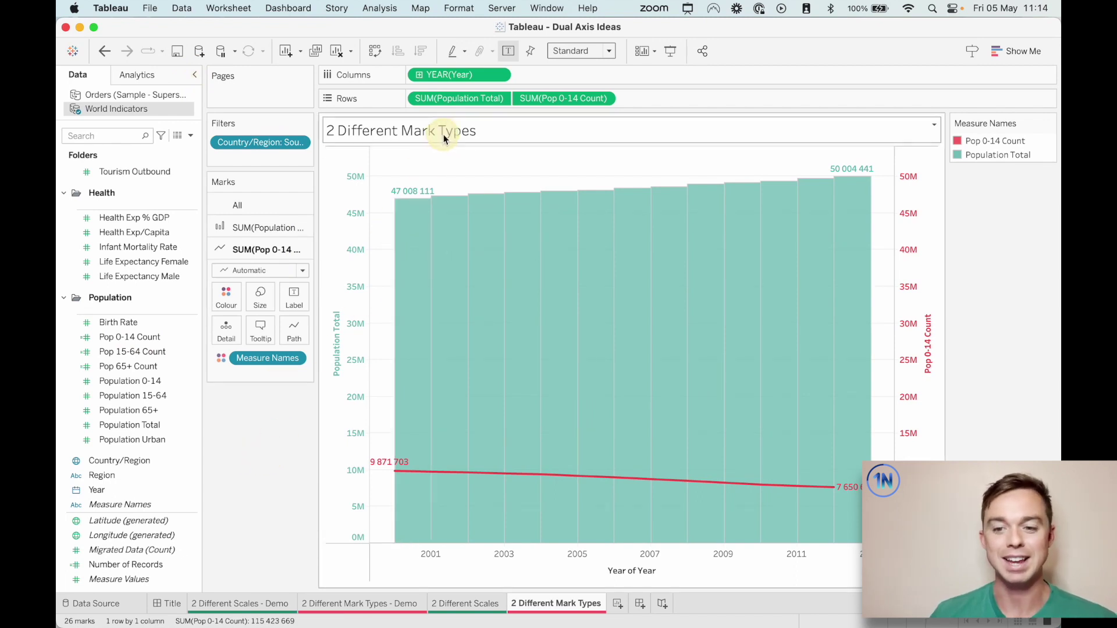
Replace the title with the question about Population of 0-14 year olds vs the Total Population
double_click(487, 131)
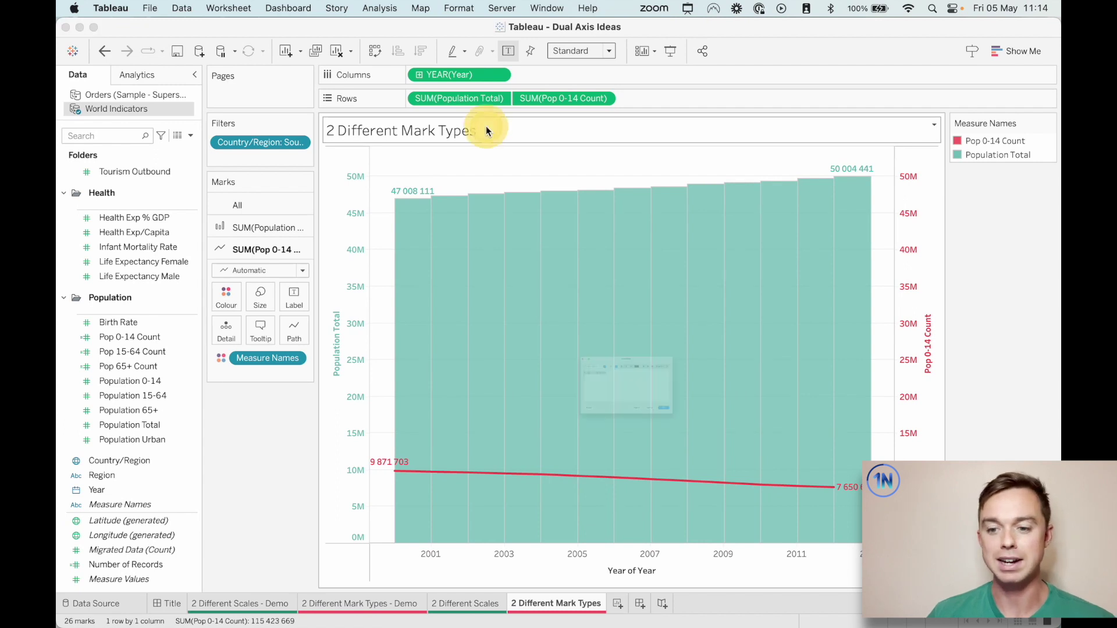
key(super+a)
key(BackSpace)
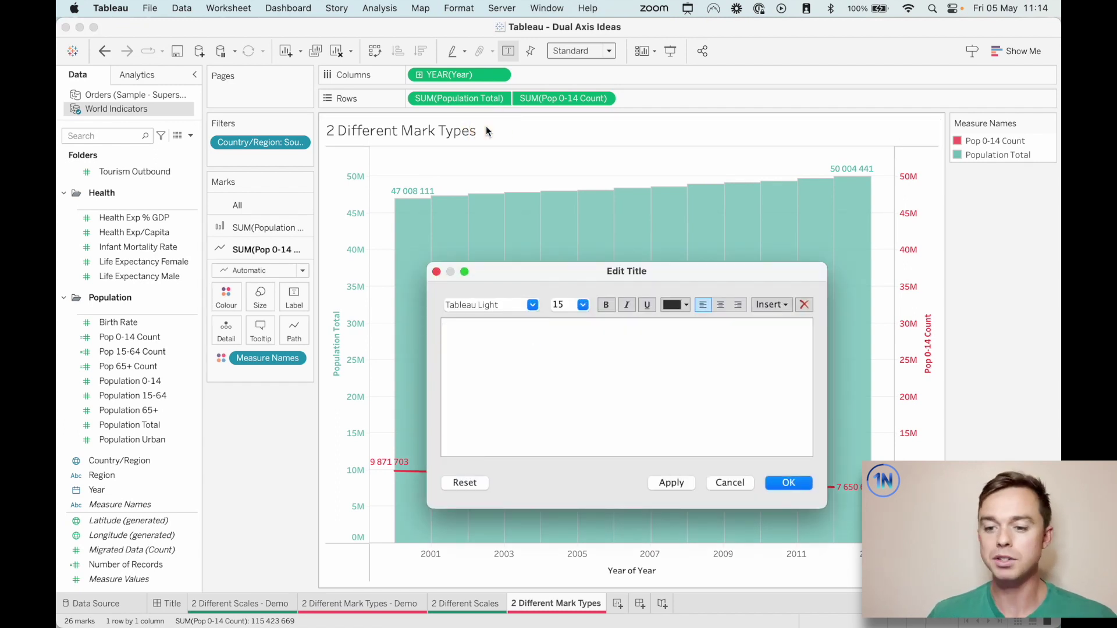
text(How )
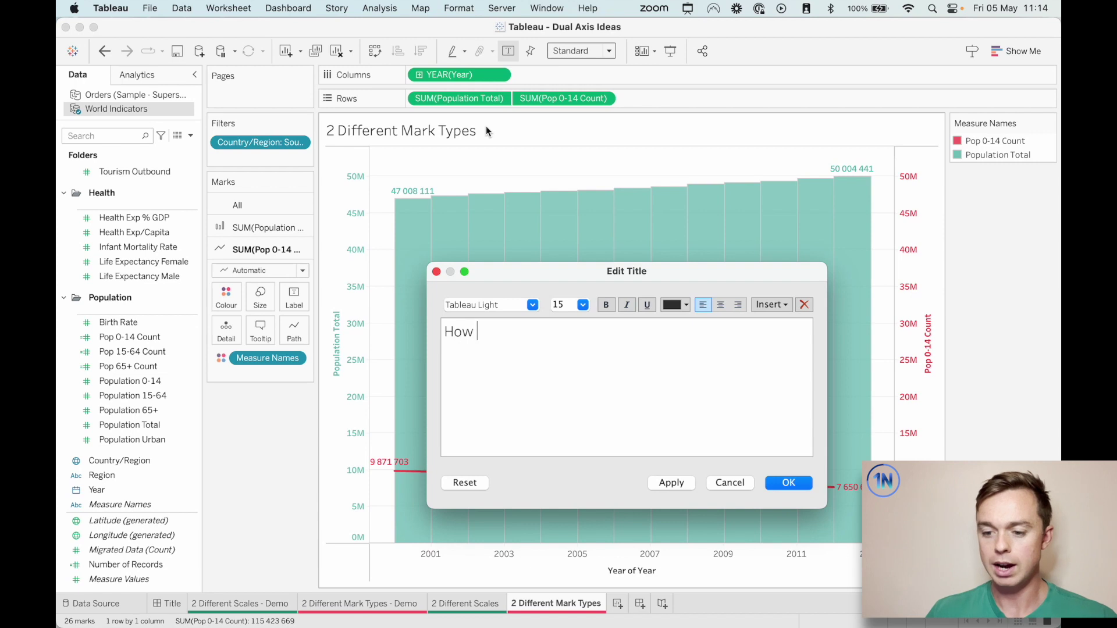
text(has the )
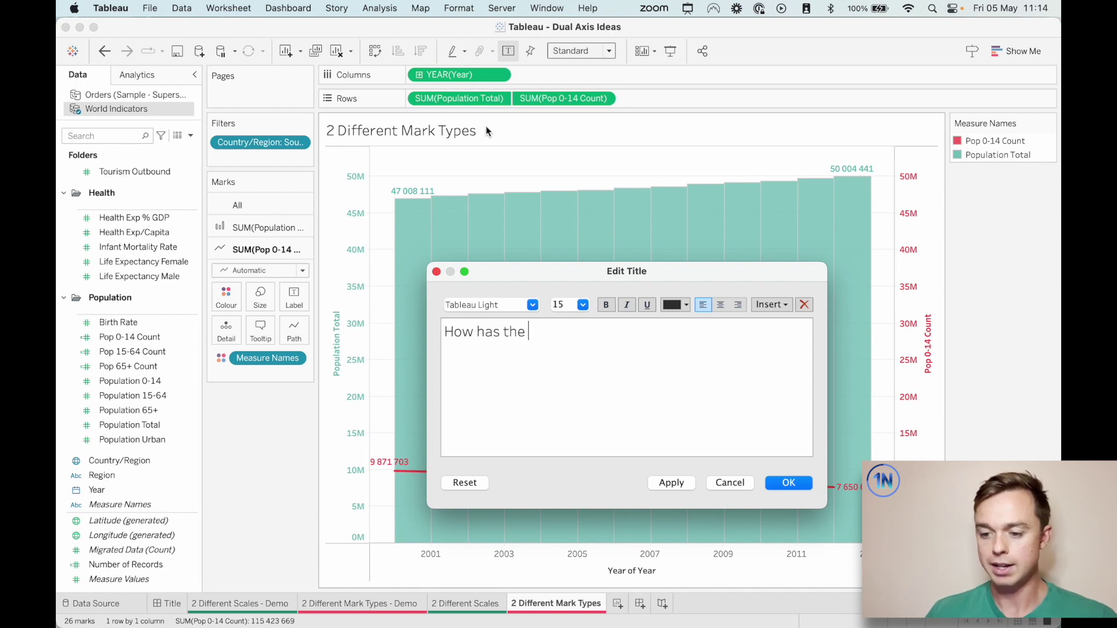
text(Pop)
key(BackSpace)
key(BackSpace)
key(BackSpace)
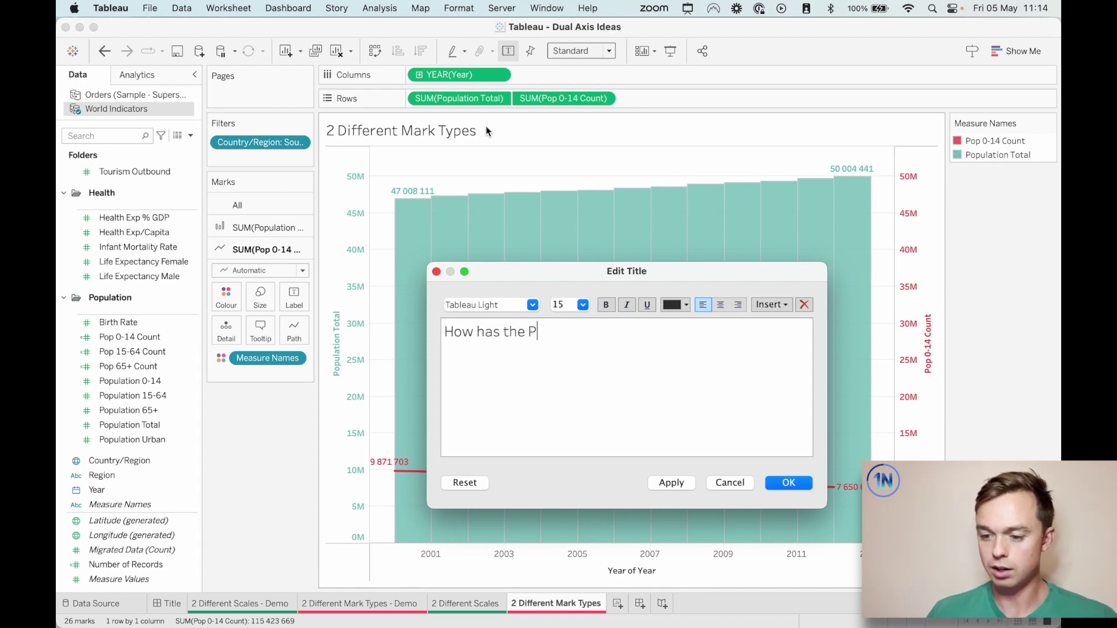
text(0-14)
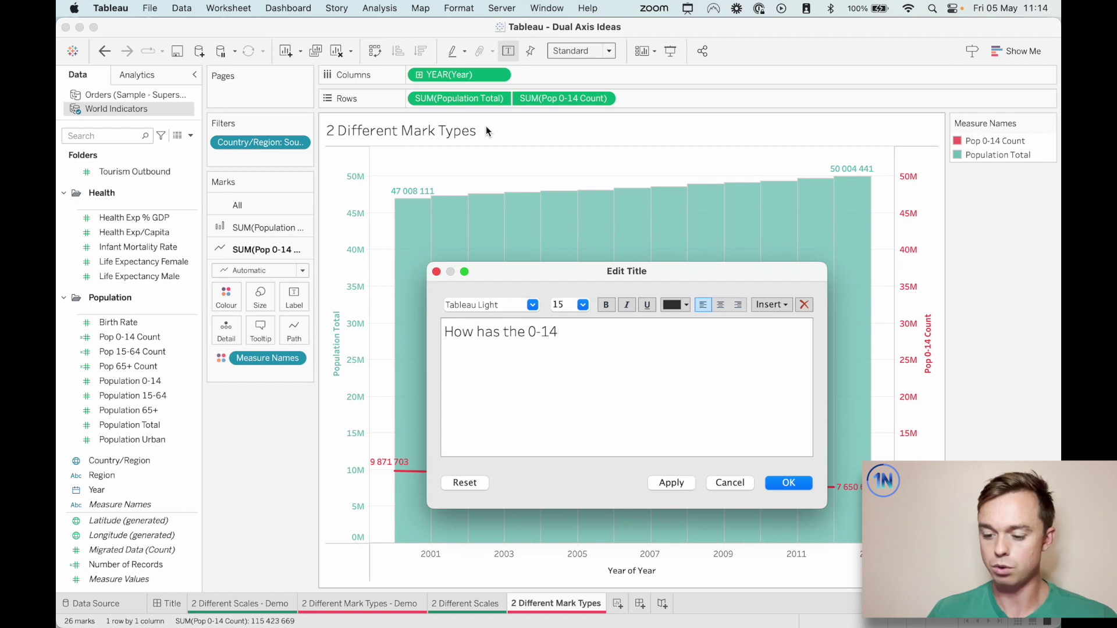
text( Population)
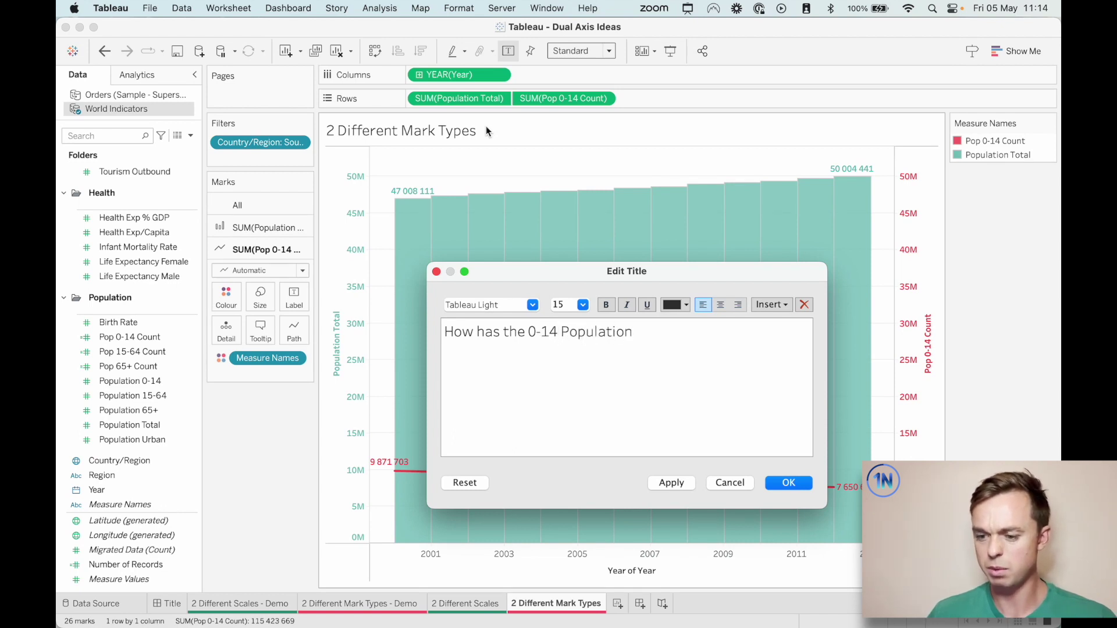
key(alt+BackSpace)
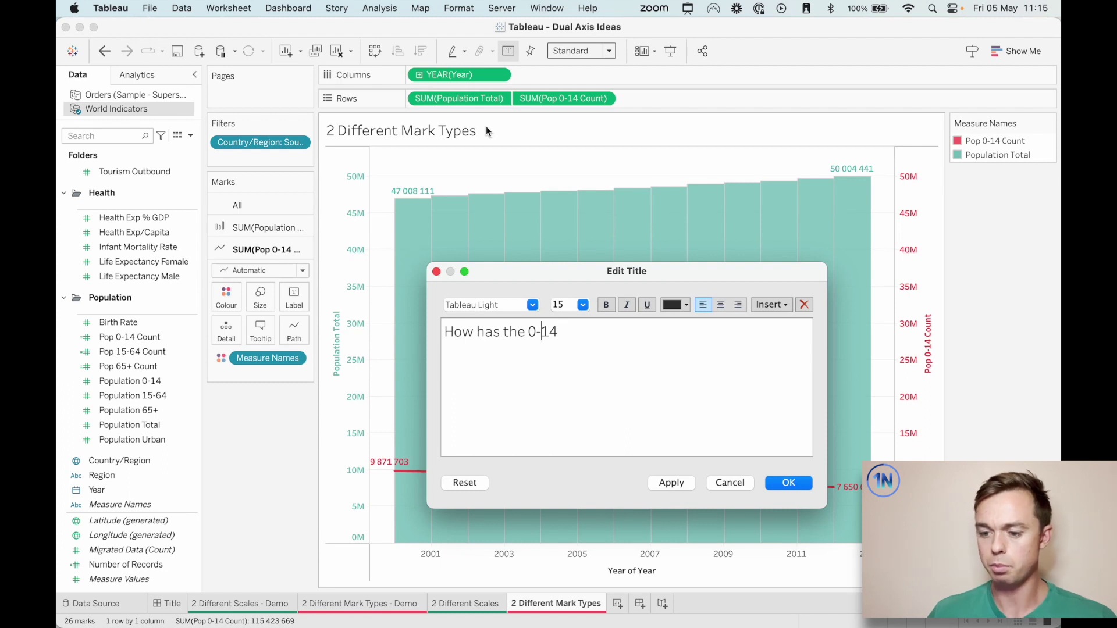
text(opulation of)
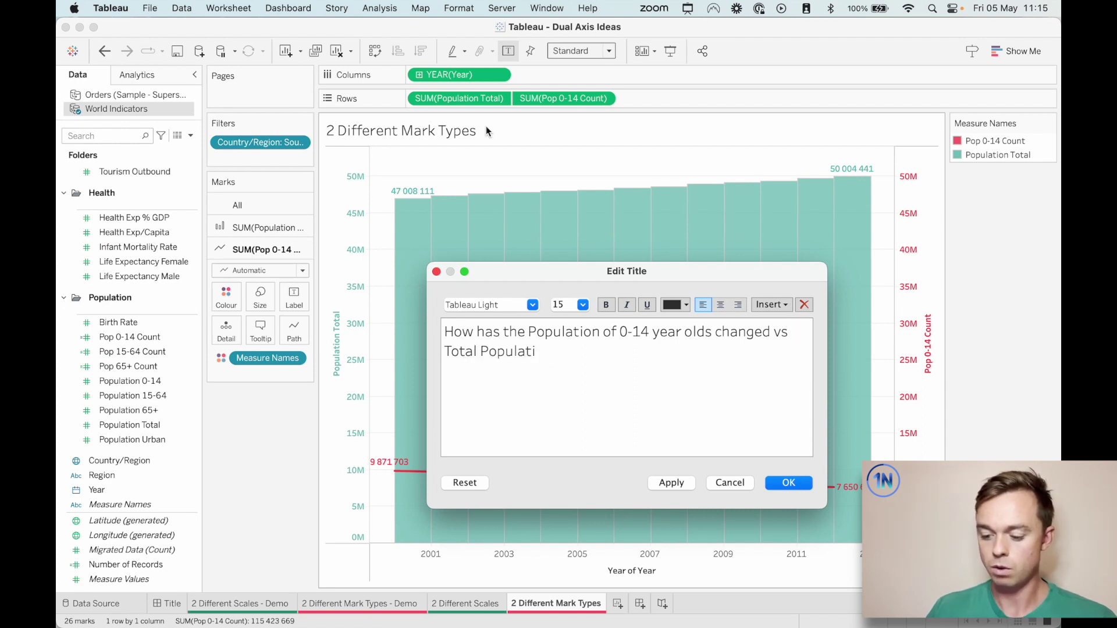
text(on?)
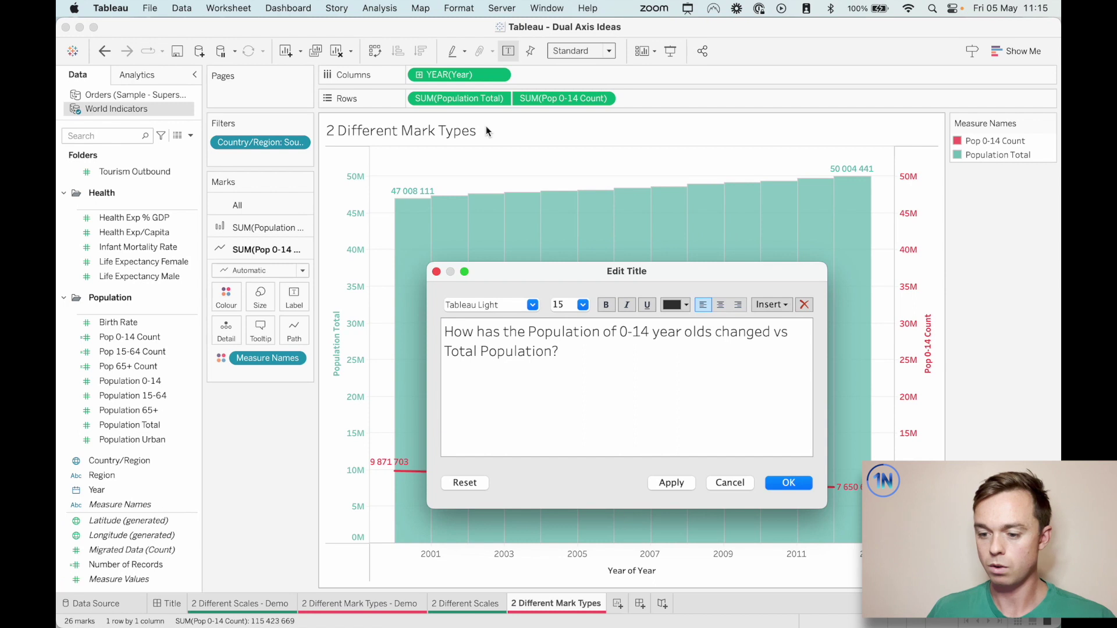
click(447, 354)
text(the)
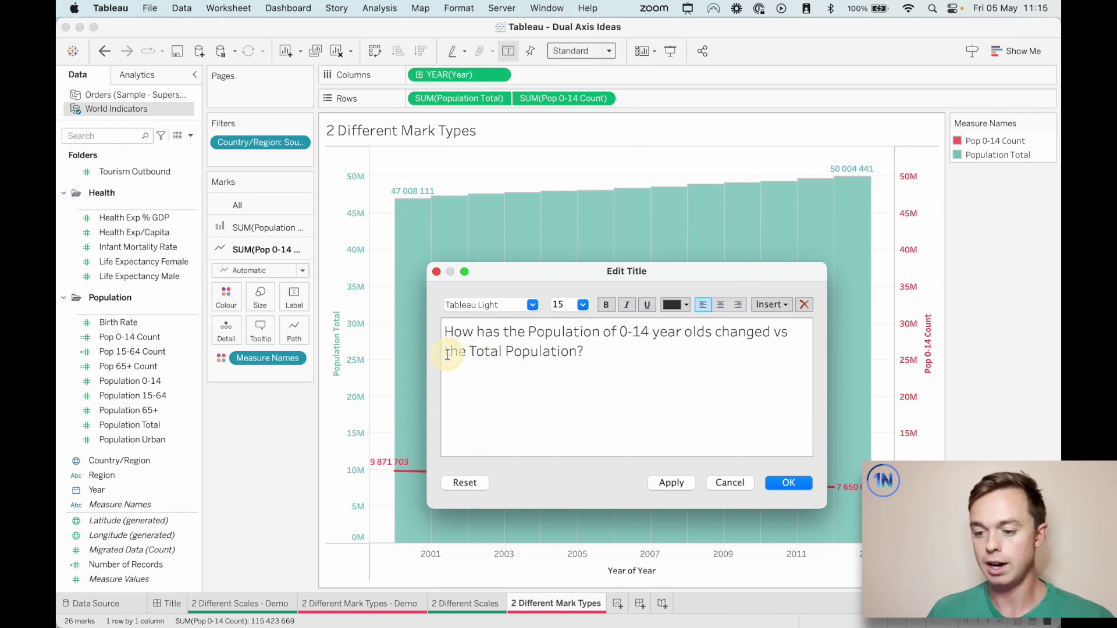
Insert the Country/Region field at the end of the title and make it bold
click(773, 305)
click(818, 491)
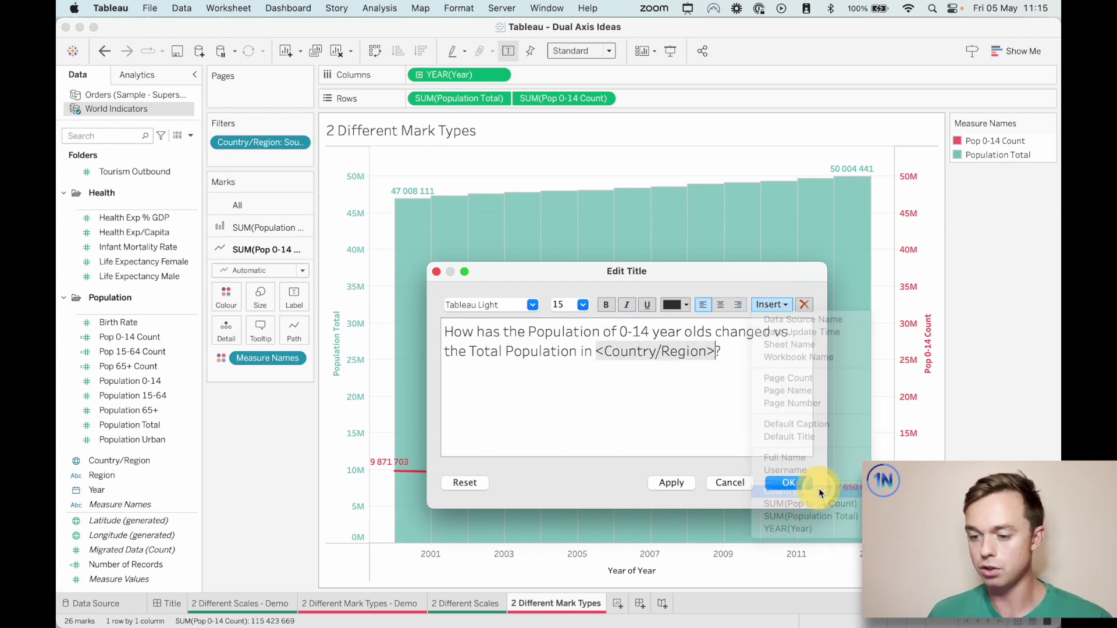
drag(596, 351, 717, 351)
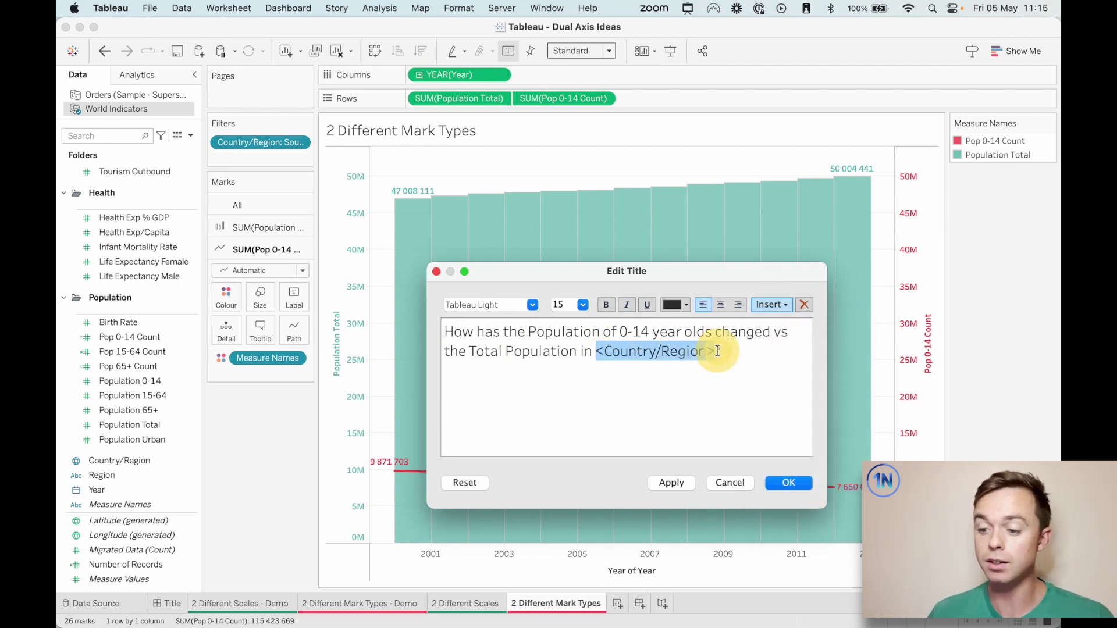
click(605, 304)
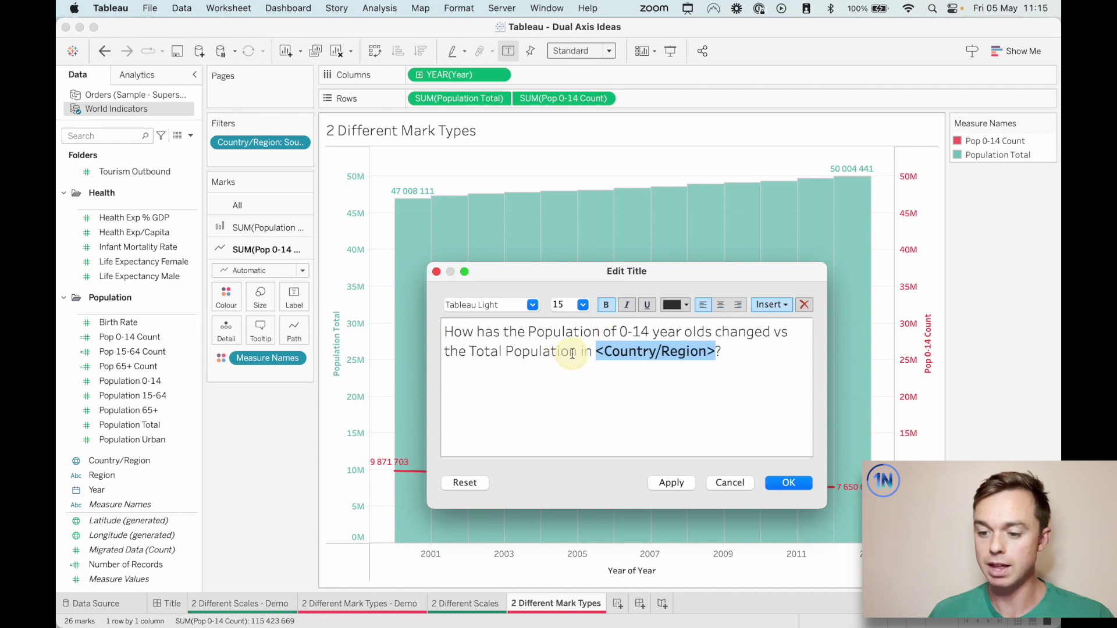
click(575, 353)
Make 'Total Population' in the title bold and teal
drag(575, 353, 469, 352)
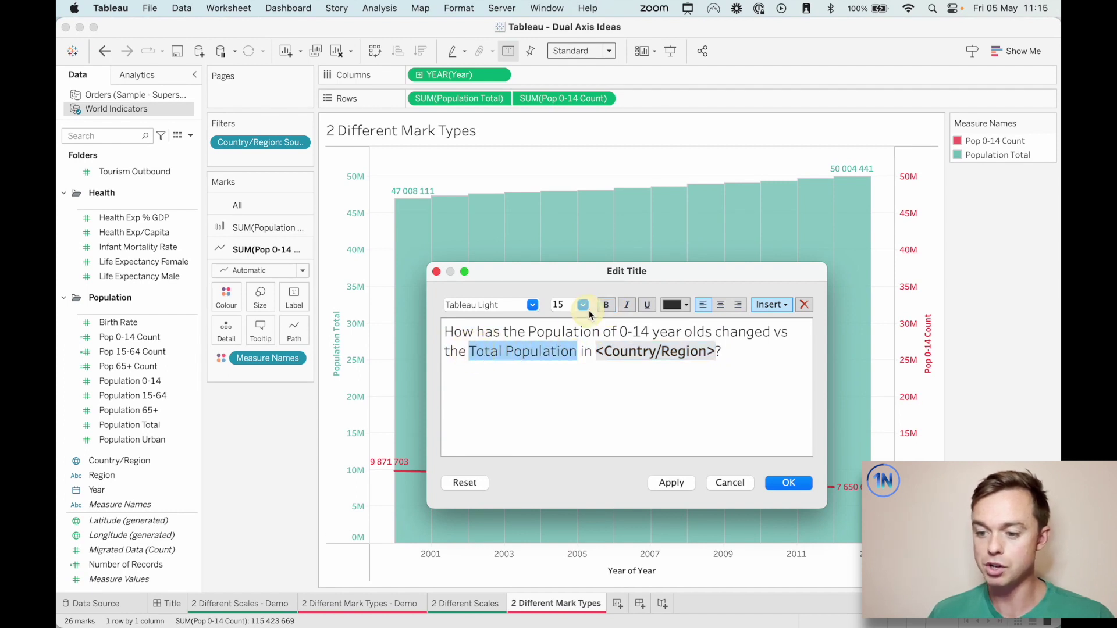
click(607, 306)
click(678, 304)
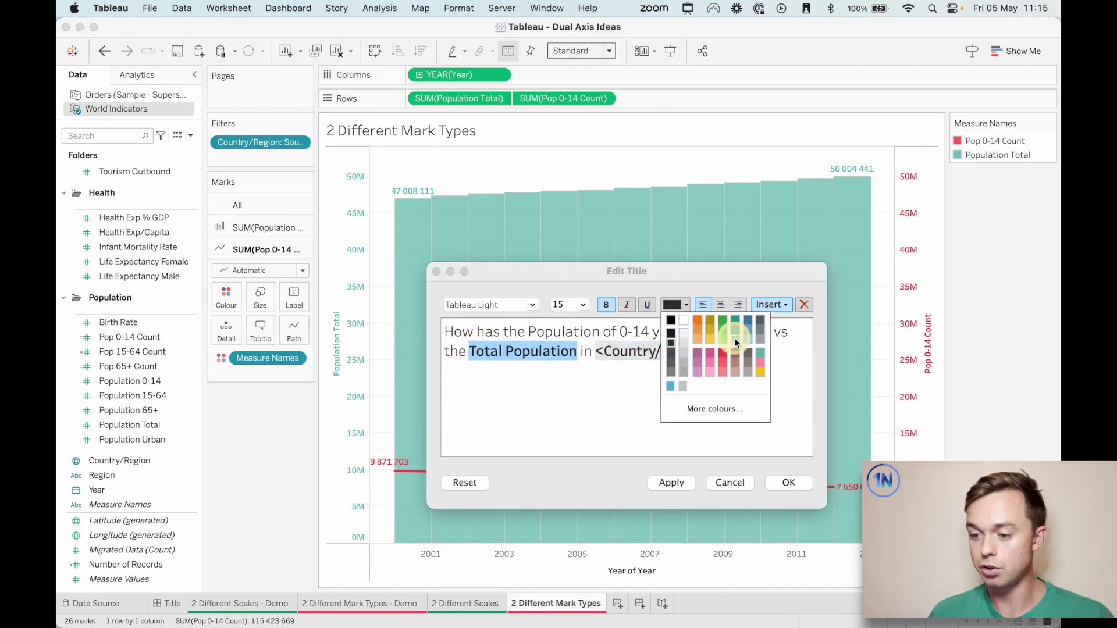
click(721, 333)
click(580, 370)
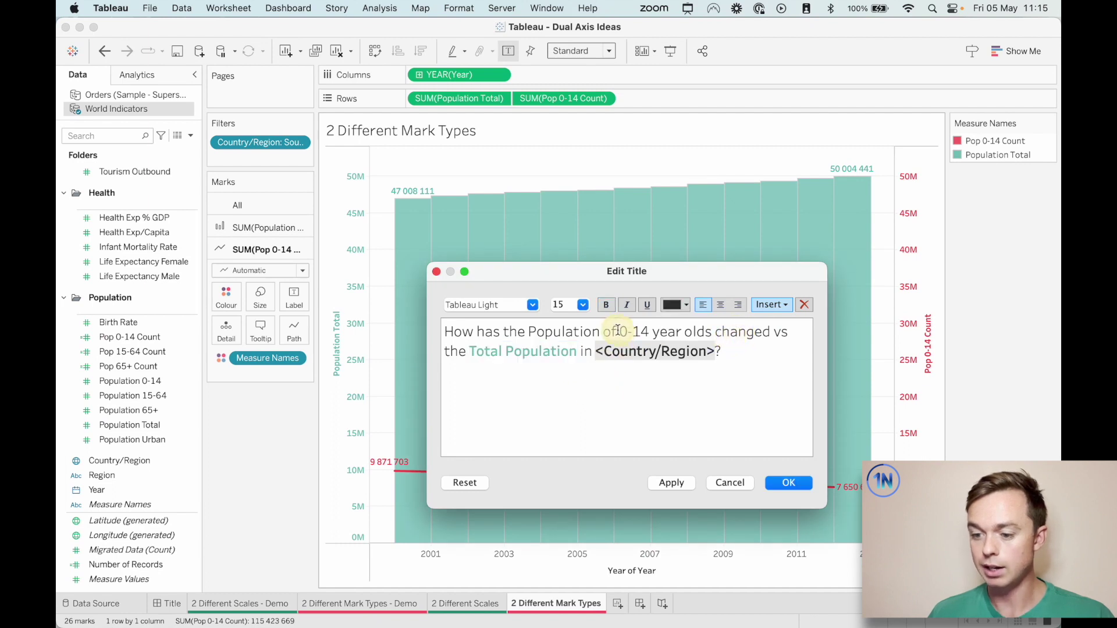
Make 'Population of 0-14 year olds' bold and red, then confirm the title
drag(529, 331, 714, 329)
click(527, 332)
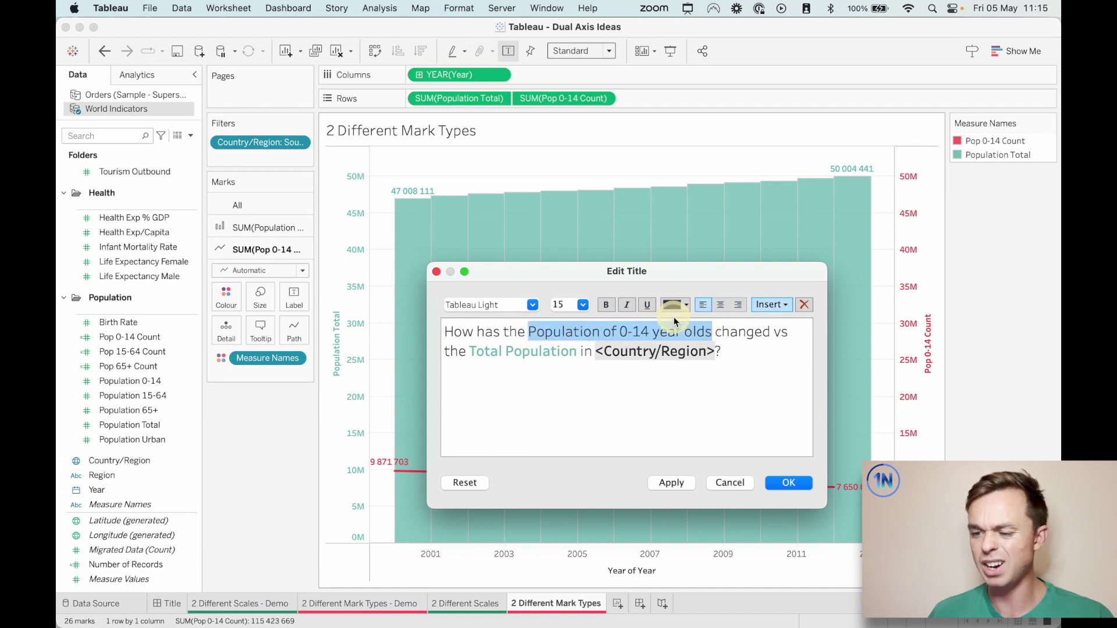
click(606, 304)
click(687, 306)
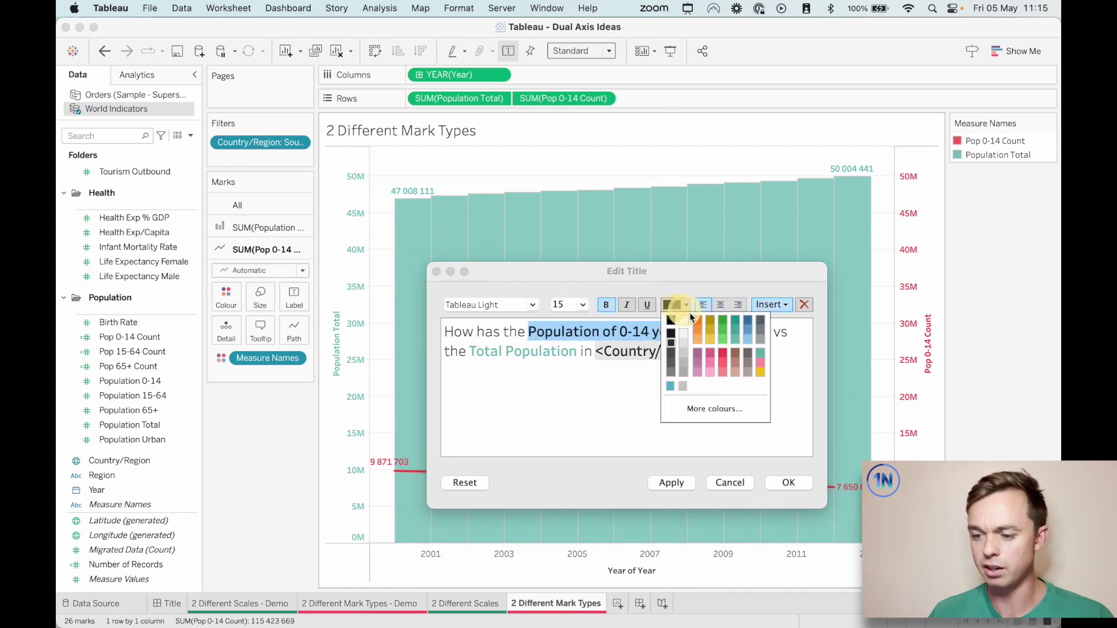
click(722, 351)
click(645, 410)
click(802, 488)
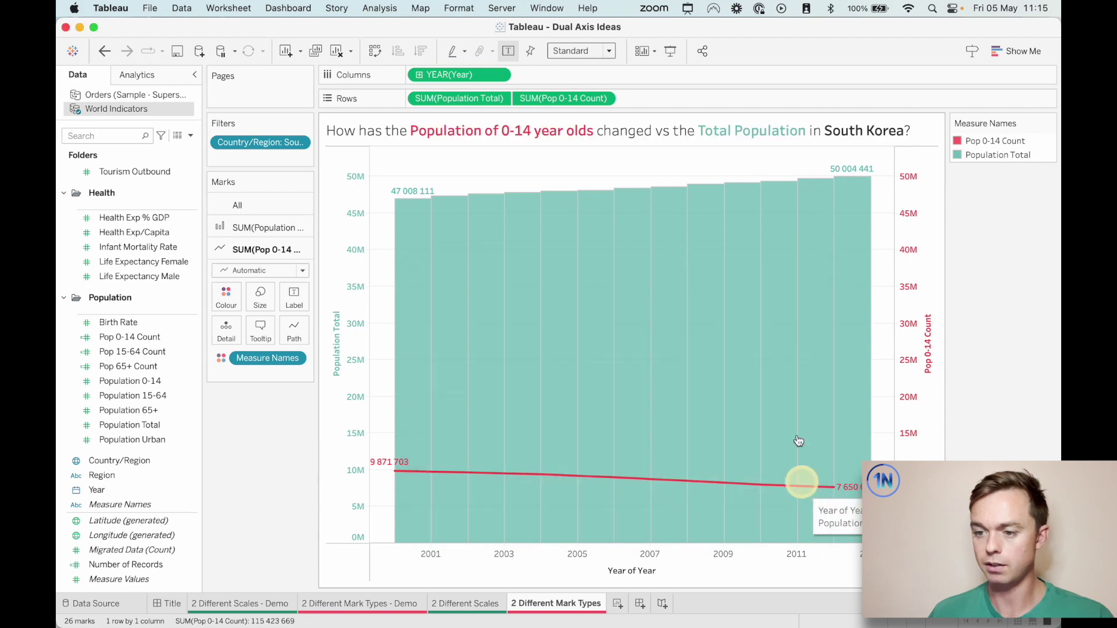